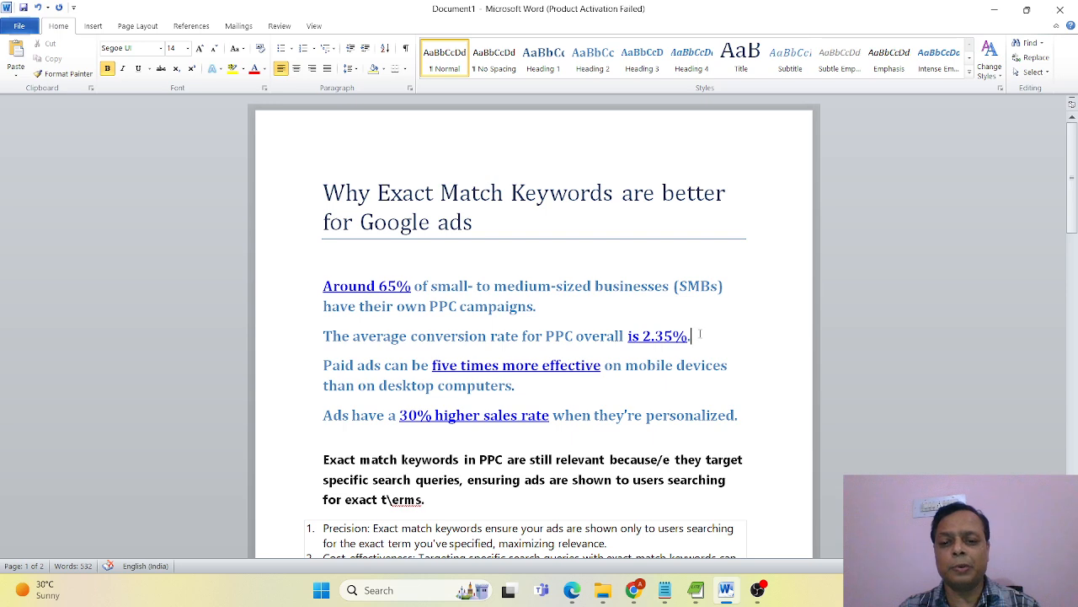
# Review the PPC statistics, the numbered reasons for using exact match keywords and the example keyword list.
pyautogui.moveTo(691, 335); pyautogui.dragTo(628, 335)
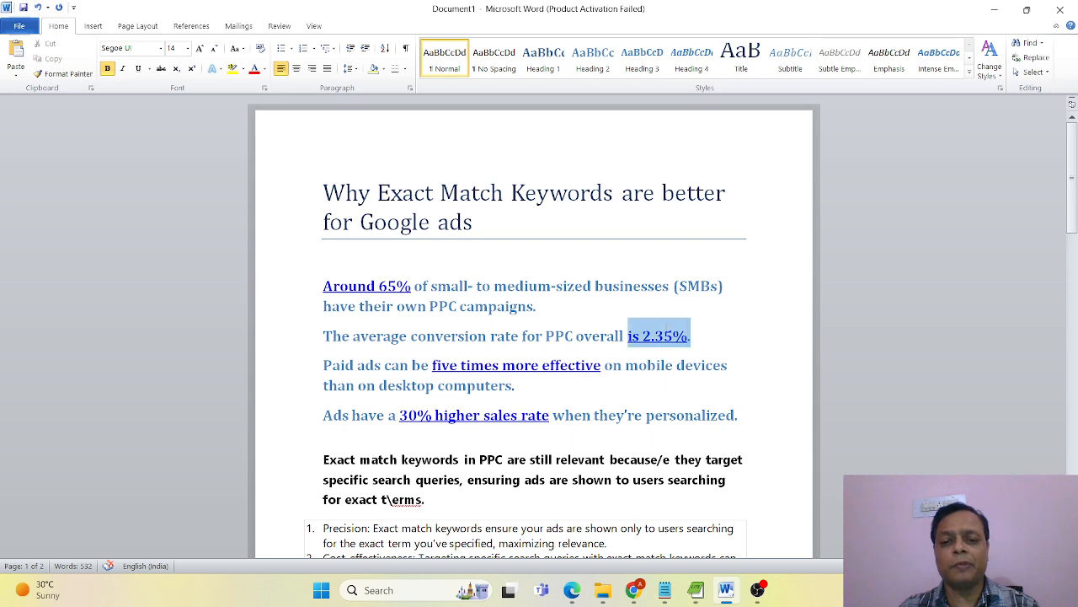
pyautogui.click(734, 335)
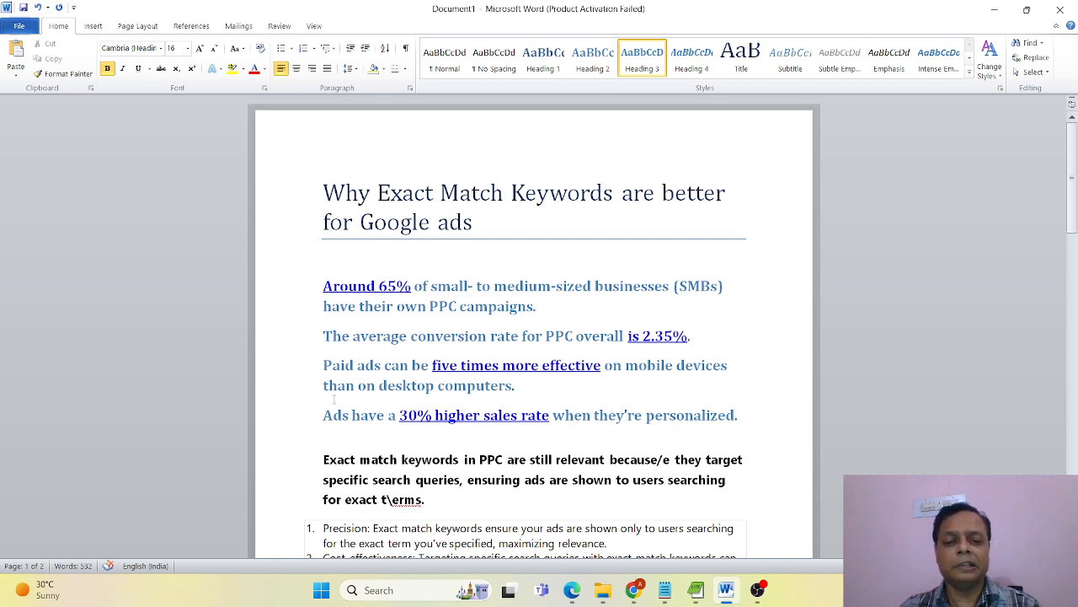
pyautogui.press('Down')
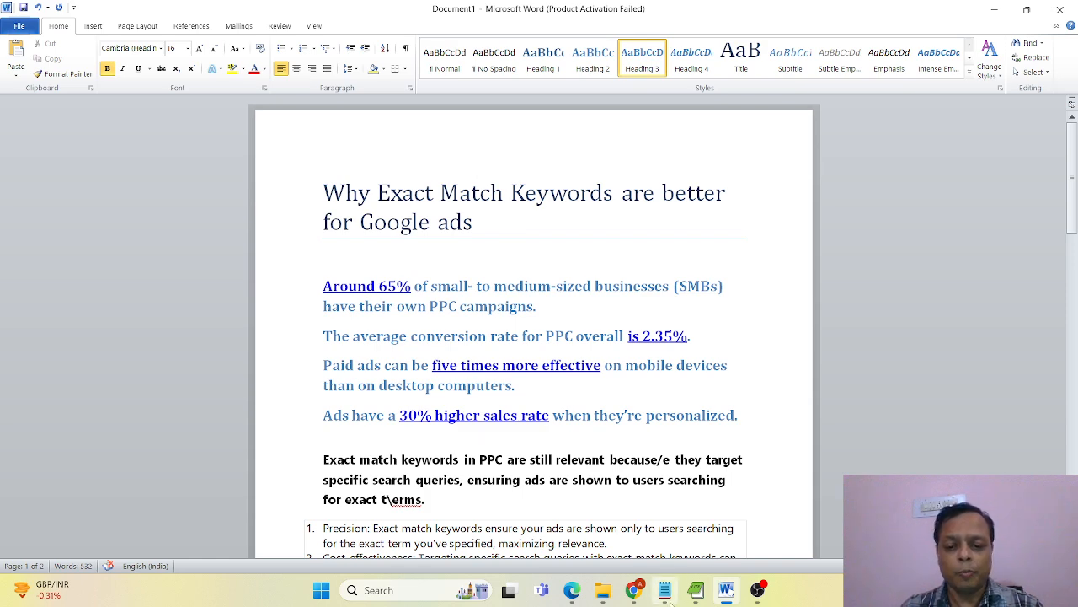
pyautogui.scroll(-3, 318, 467)
pyautogui.scroll(-4, 318, 467)
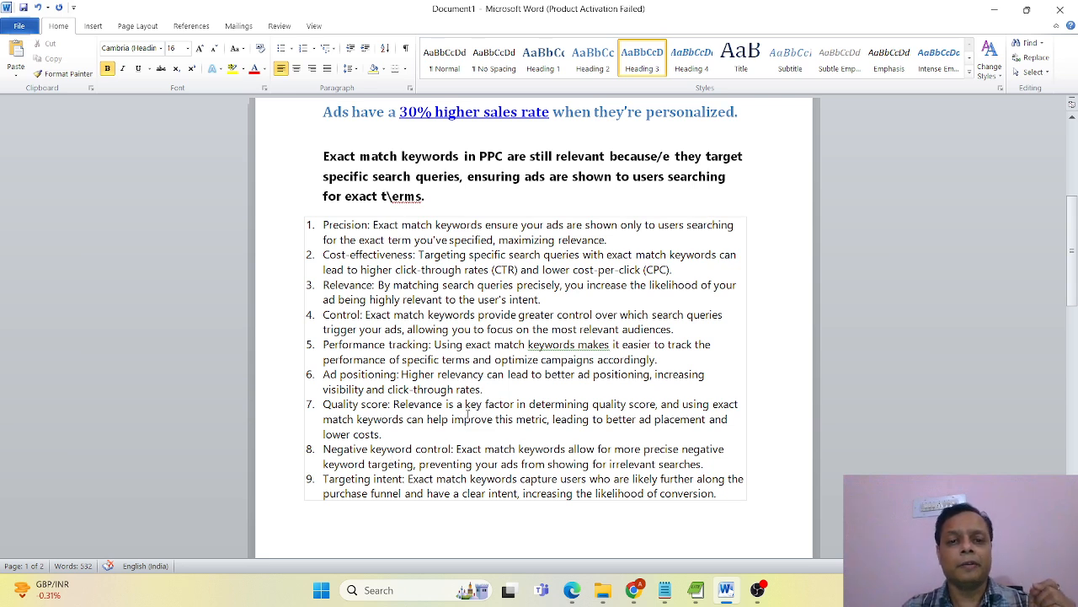
pyautogui.scroll(-12, 496, 341)
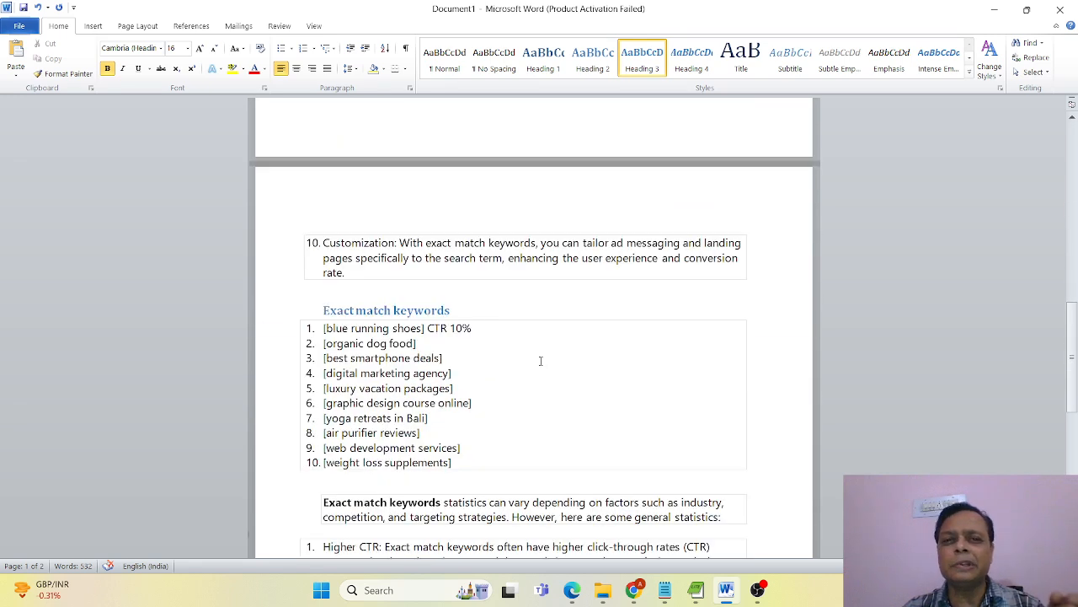
# Remove the stray backslash from the word "terms" in the bold paragraph above the numbered reasons.
pyautogui.scroll(7, 541, 362)
pyautogui.scroll(2, 558, 384)
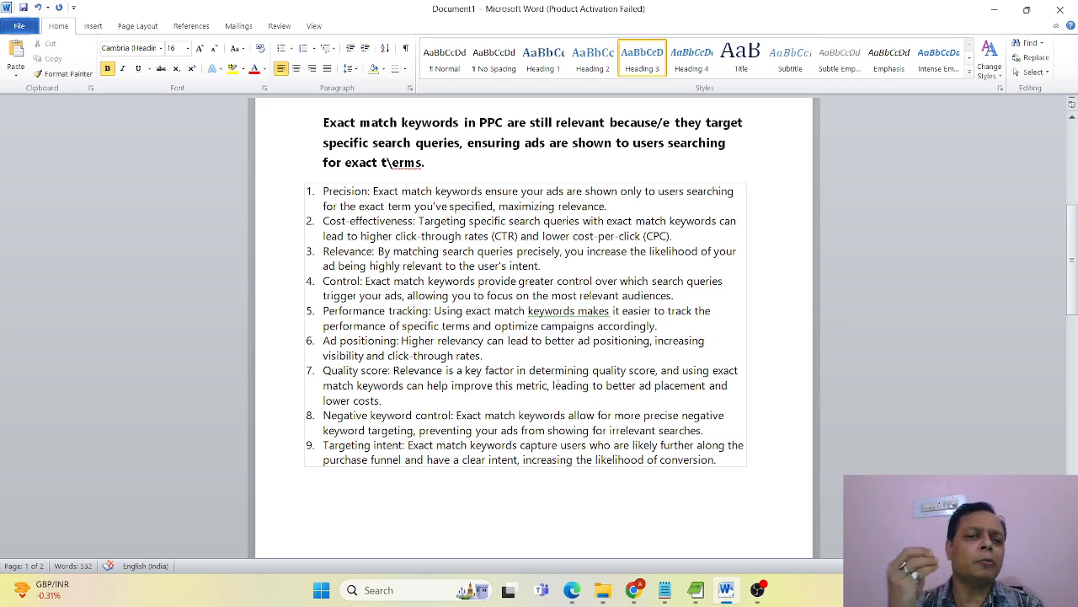
pyautogui.click(395, 178)
pyautogui.press('BackSpace')
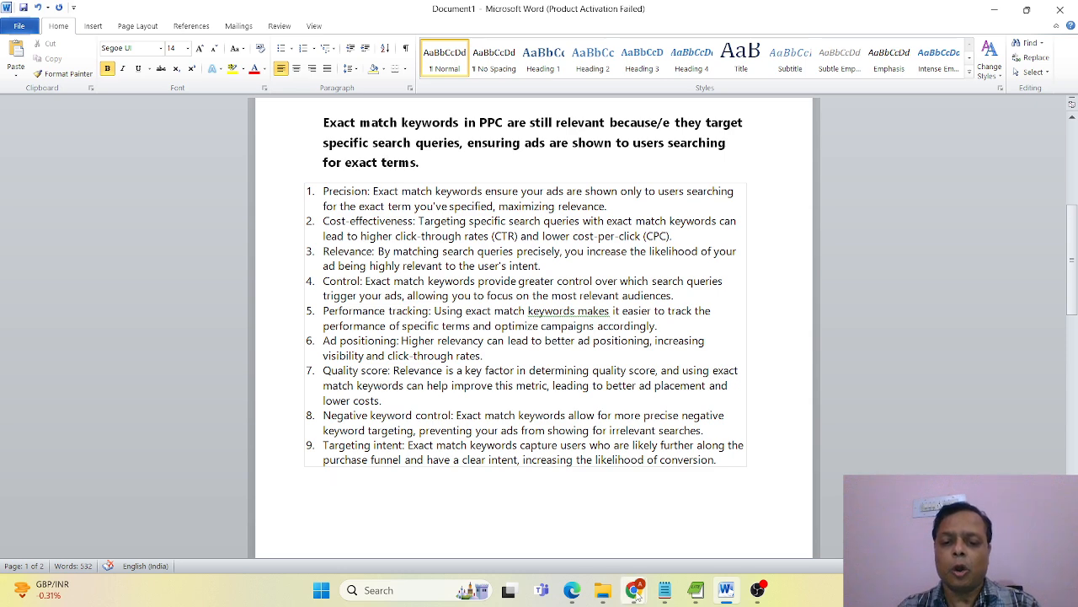
# Switch to Chrome, load the YouTube channel's home page and open its Pay Per Click/Google Ads course playlist.
pyautogui.moveTo(636, 593)
pyautogui.click(558, 518)
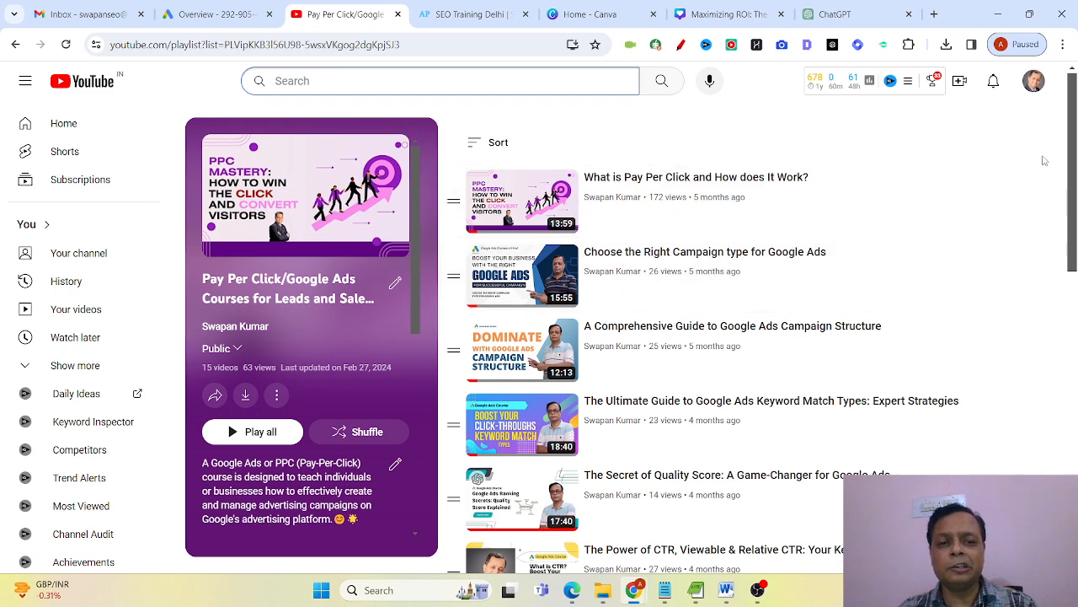
pyautogui.click(214, 46)
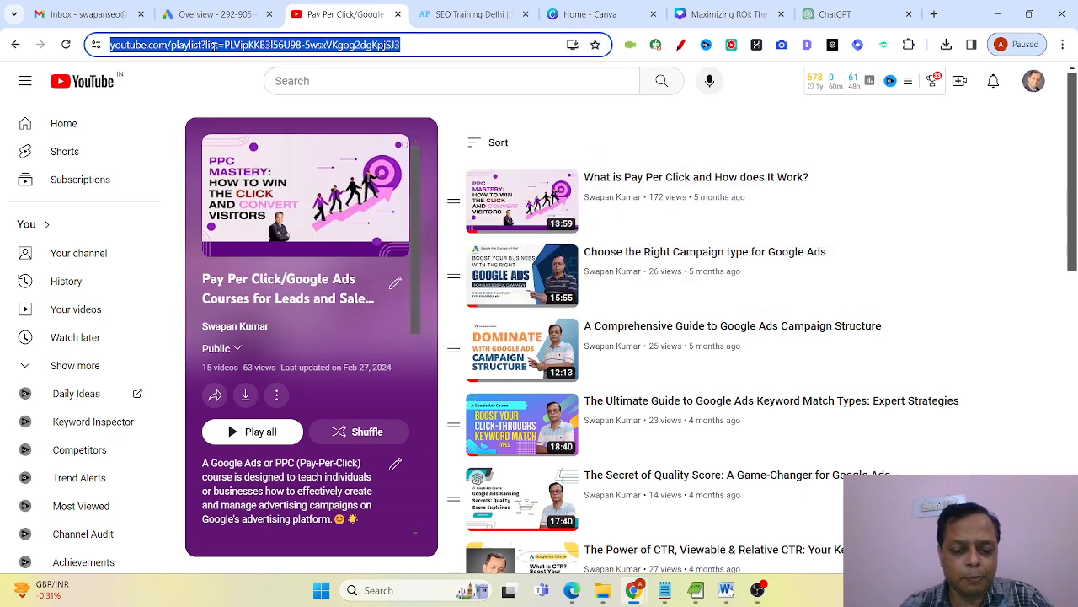
pyautogui.write('yo')
pyautogui.press('Return')
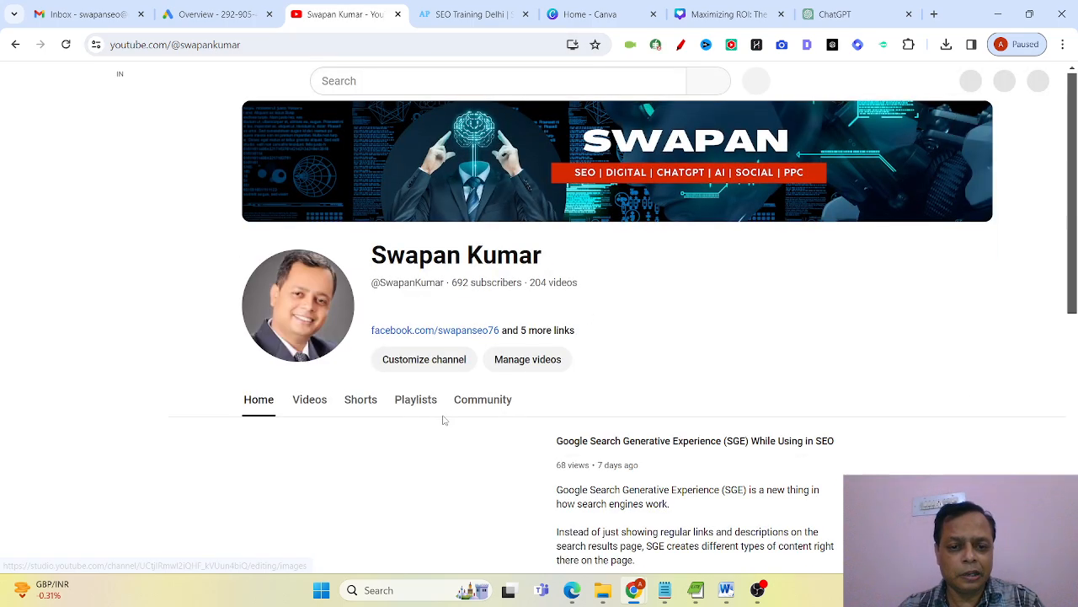
pyautogui.scroll(-4, 442, 417)
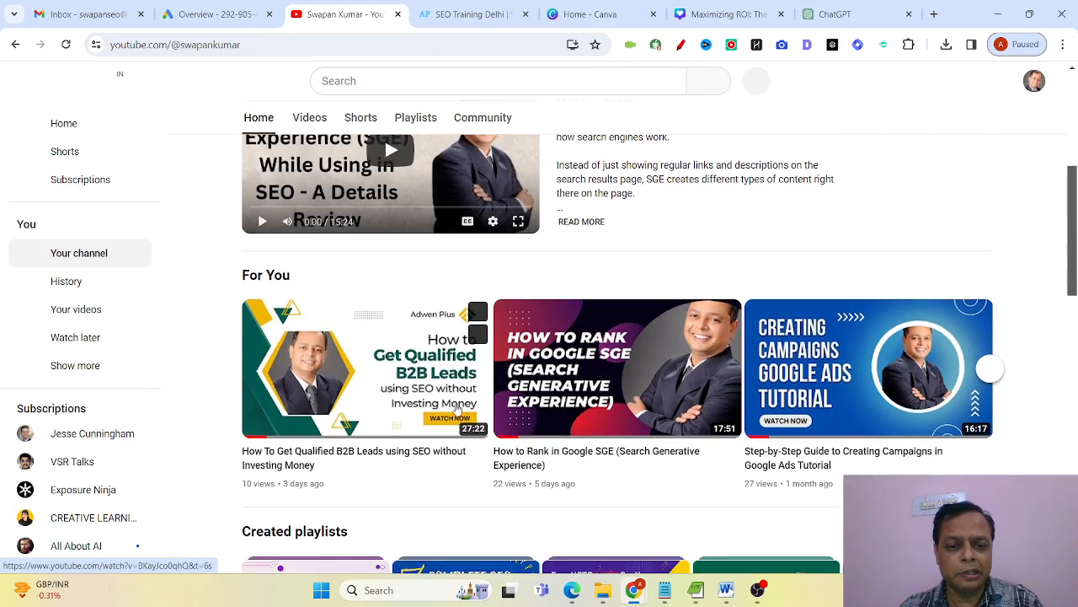
pyautogui.scroll(-2, 458, 410)
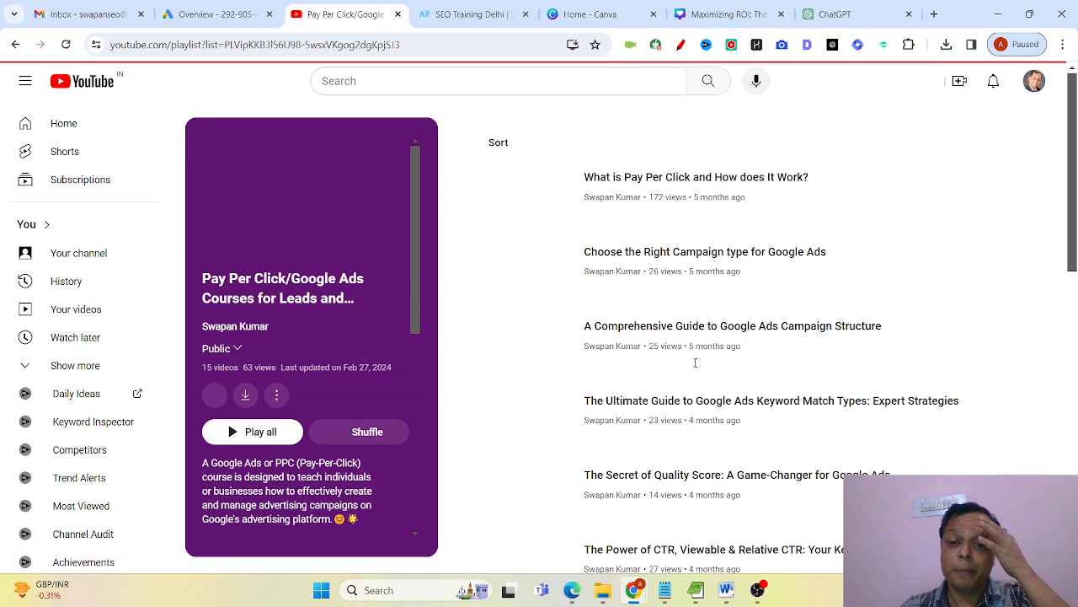
# Look through the videos in the Pay Per Click/Google Ads playlist from first to last.
pyautogui.scroll(-2, 1068, 321)
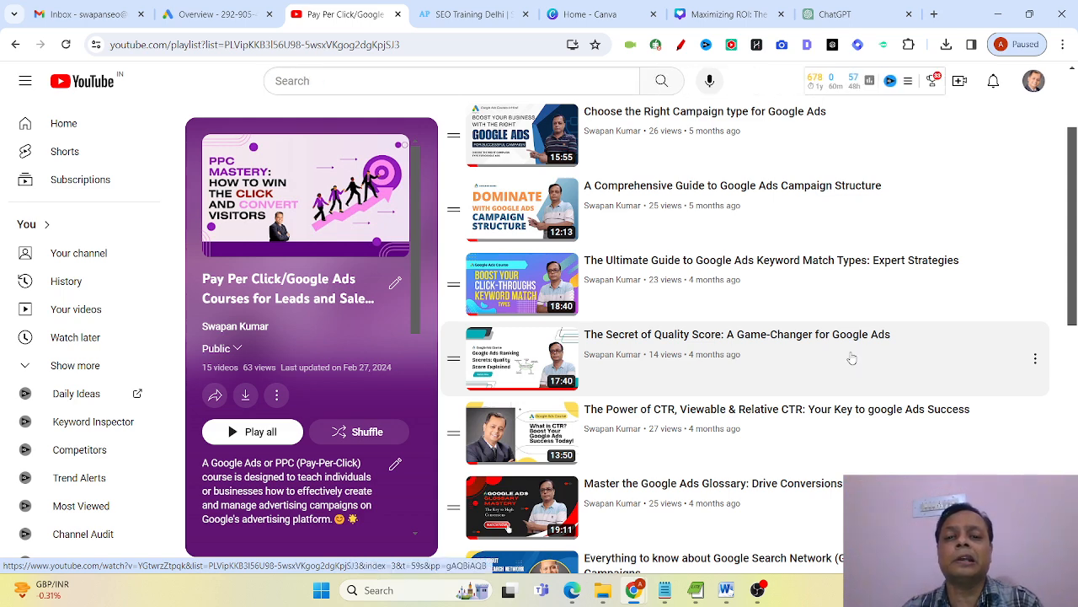
pyautogui.scroll(-5, 852, 358)
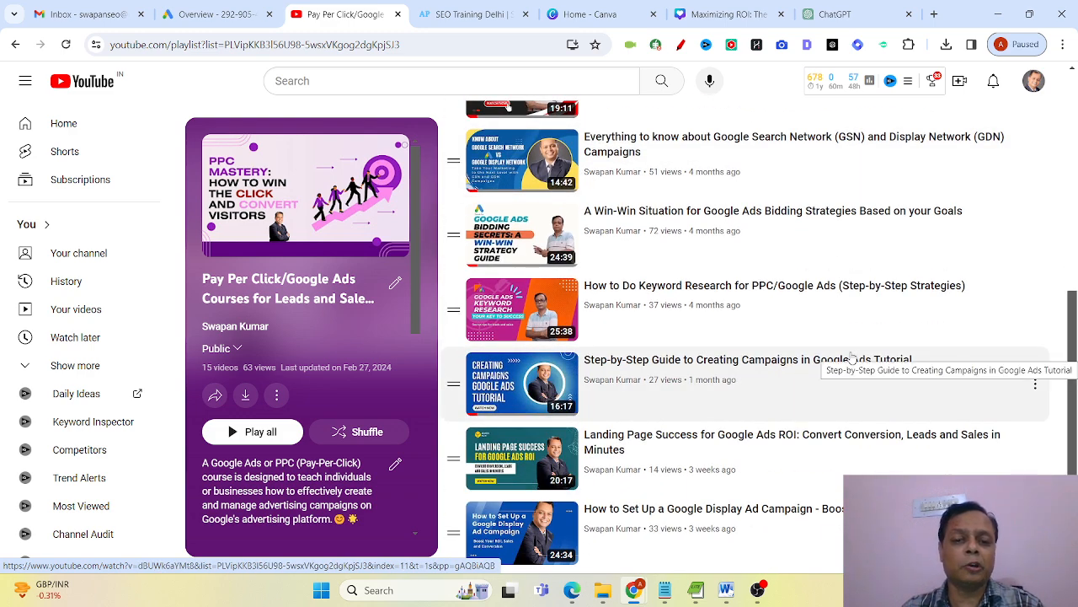
pyautogui.scroll(-2, 851, 358)
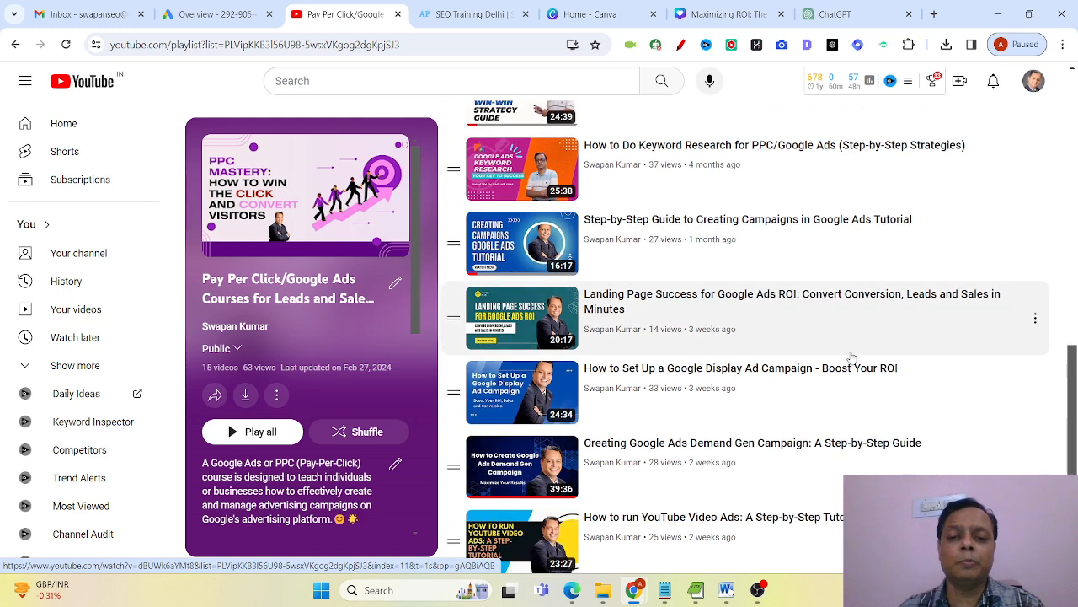
pyautogui.scroll(-1, 851, 358)
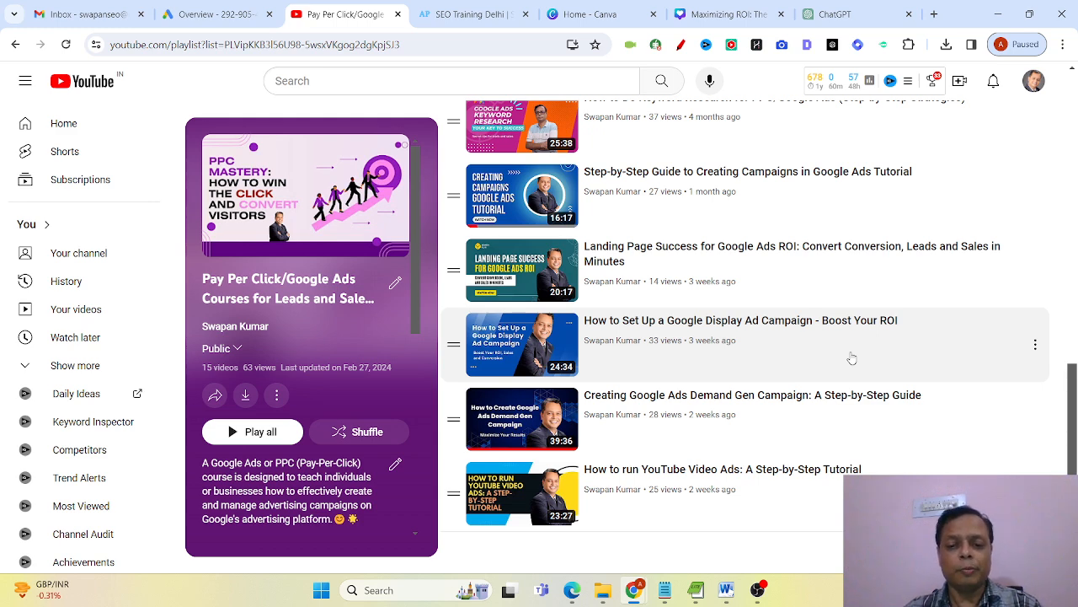
pyautogui.scroll(5, 852, 358)
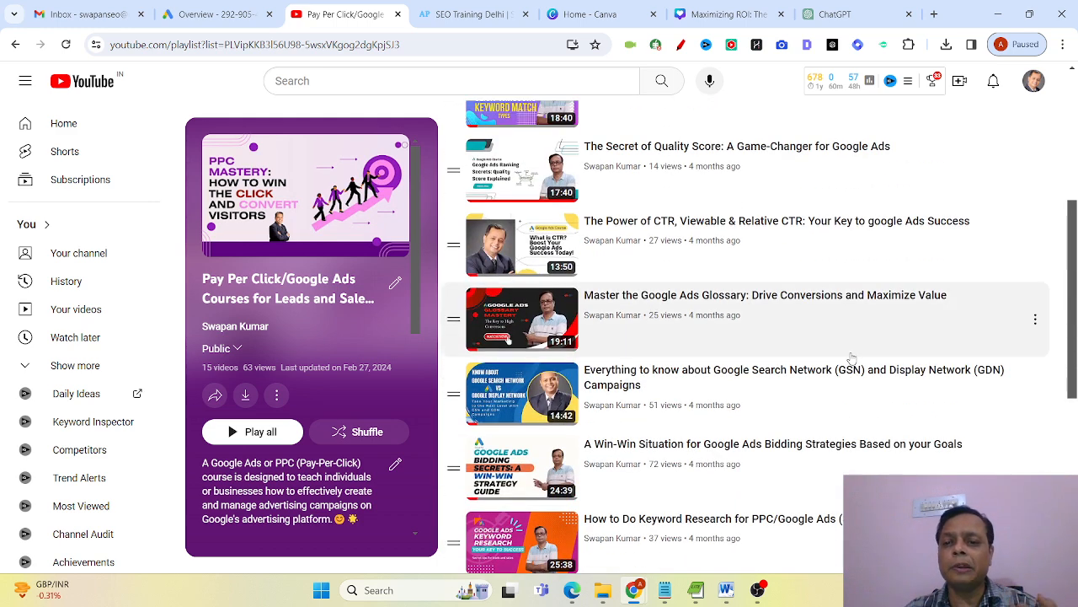
pyautogui.scroll(3, 851, 358)
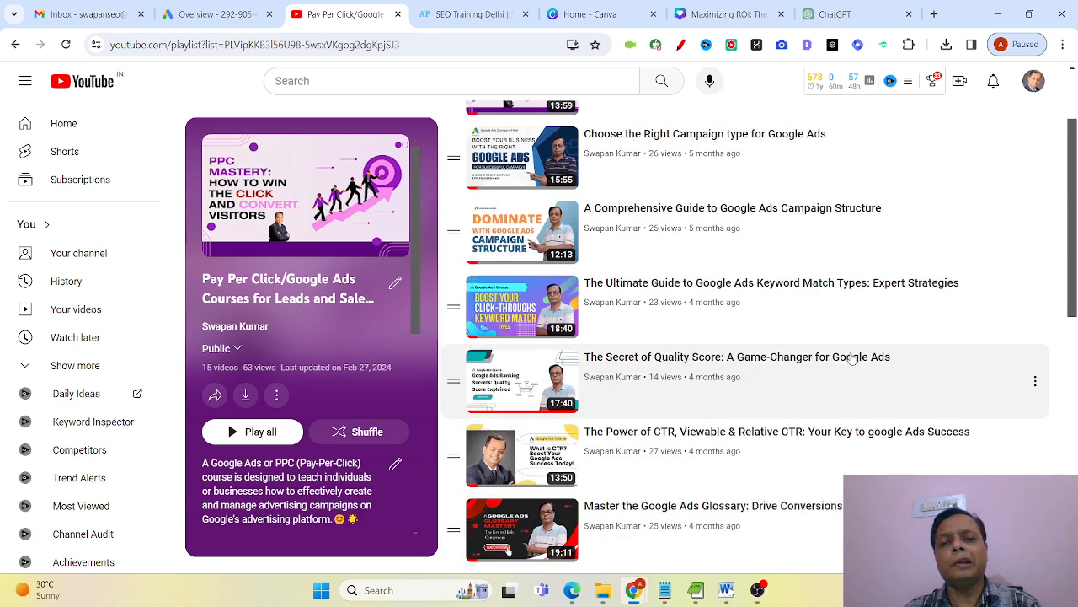
pyautogui.scroll(2, 852, 358)
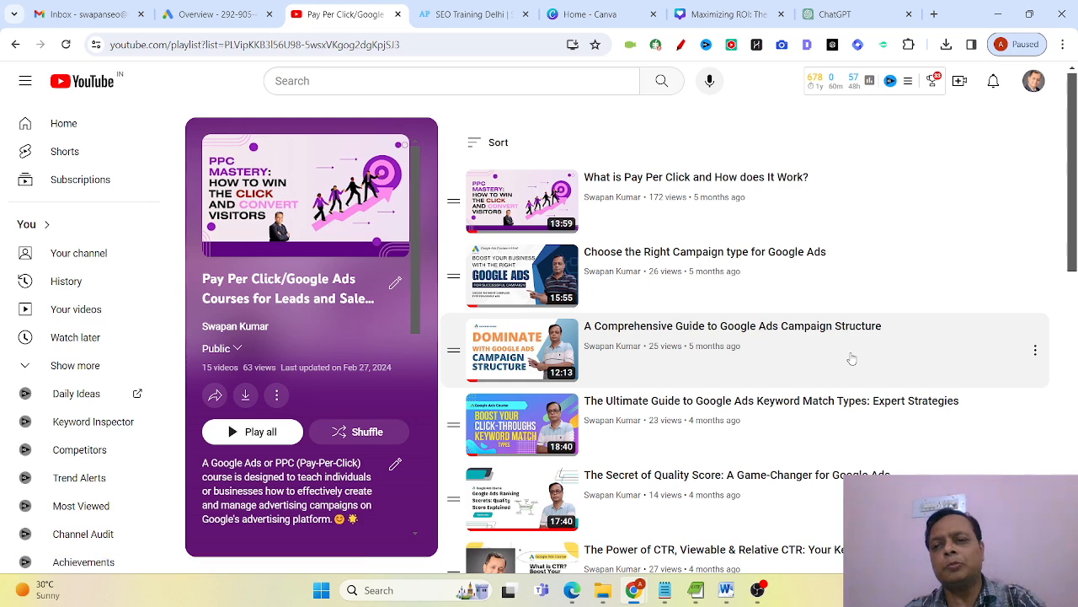
pyautogui.scroll(-3, 852, 358)
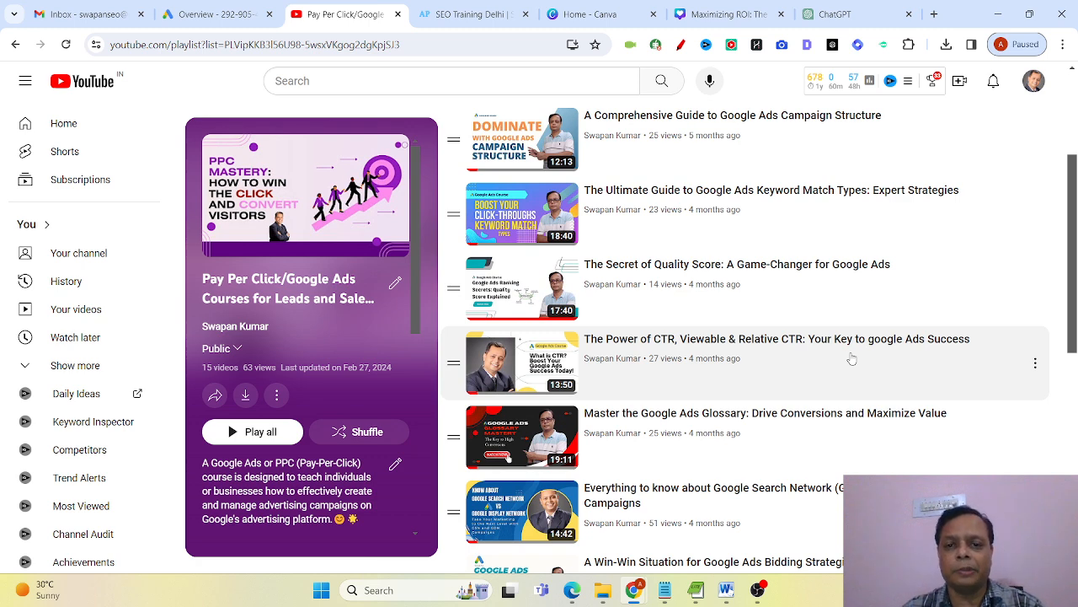
# Switch back to the Word document and correct "because/e" to "because" in the bold paragraph.
pyautogui.click(726, 589)
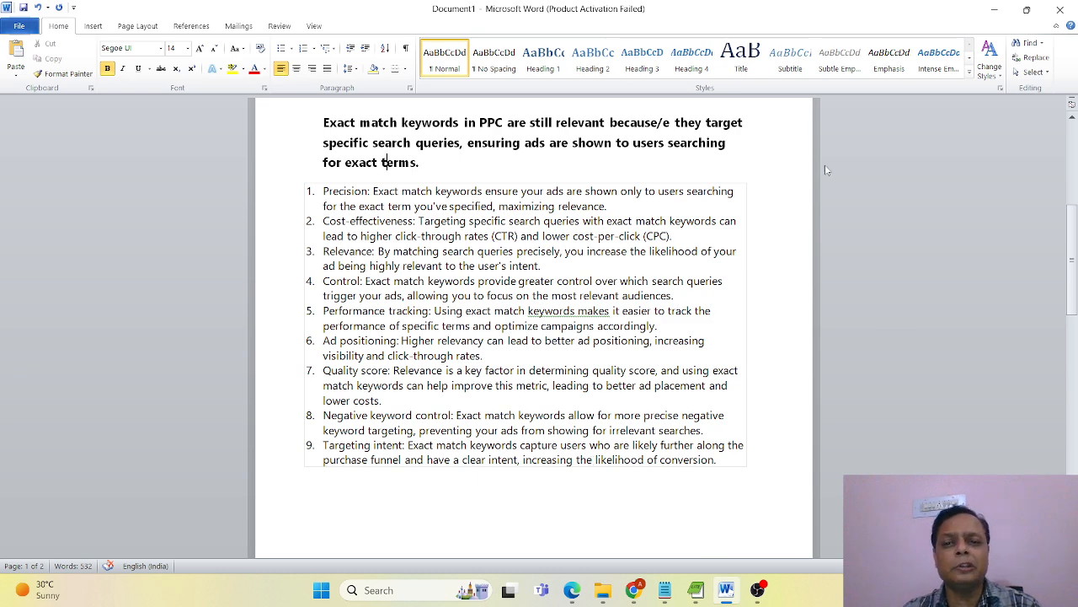
pyautogui.click(669, 123)
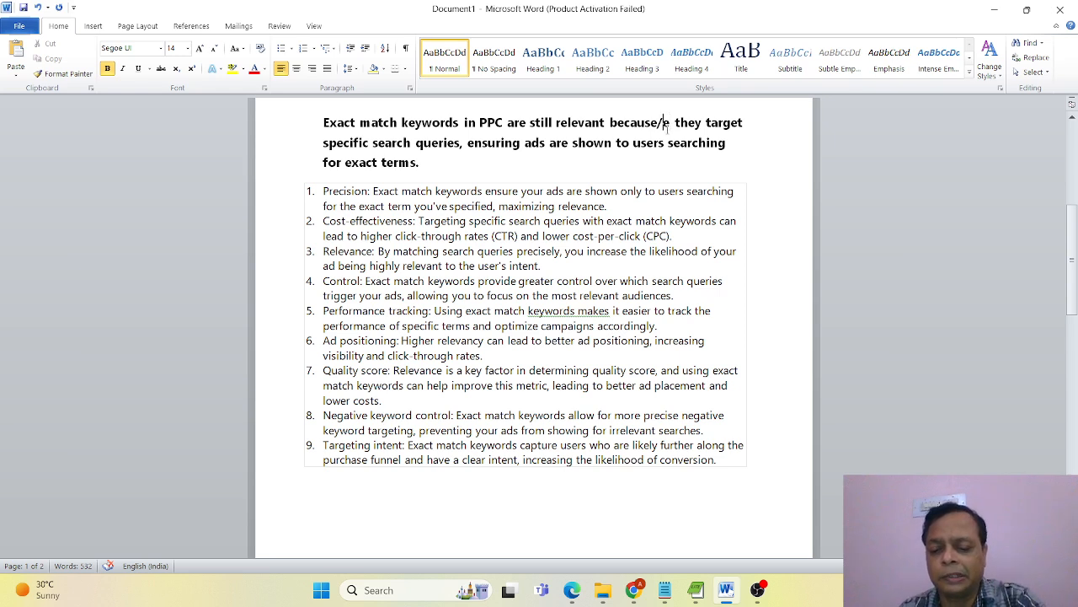
pyautogui.press('BackSpace')
pyautogui.click(560, 236)
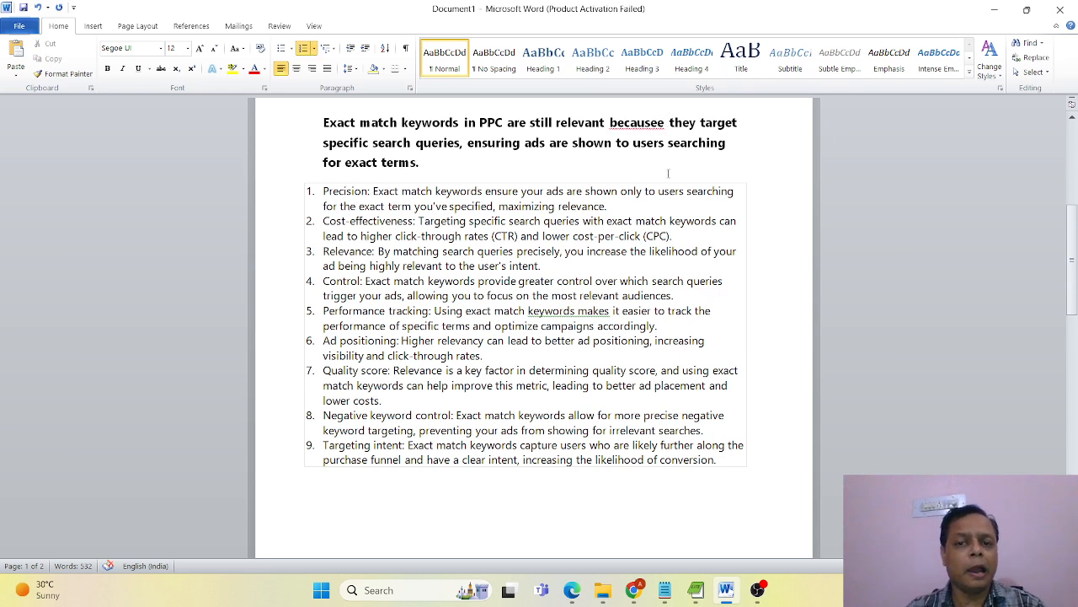
pyautogui.click(662, 124)
pyautogui.press('BackSpace')
pyautogui.click(601, 206)
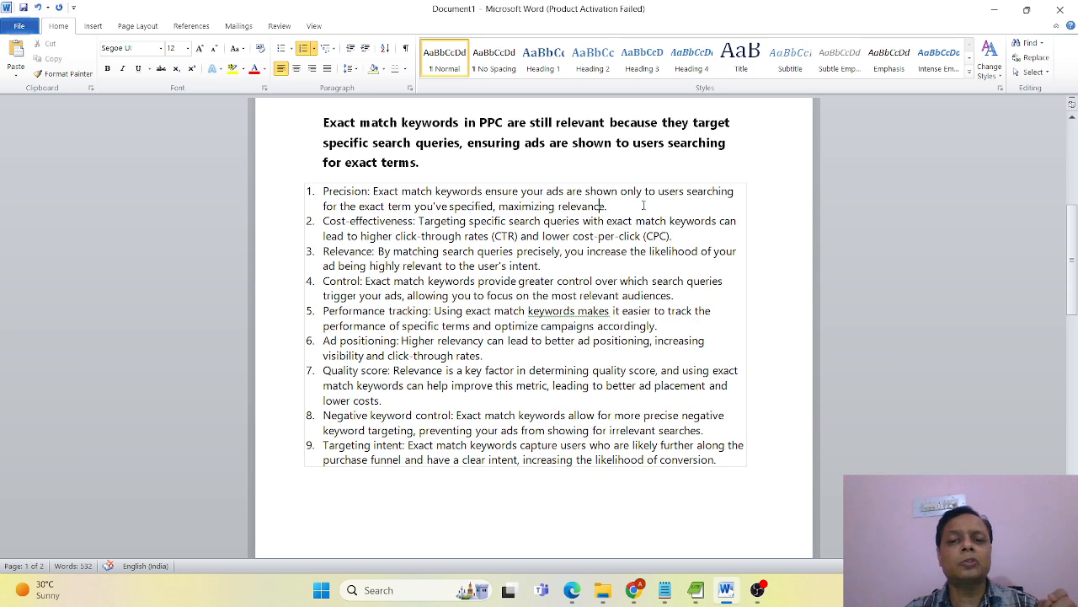
# Make the description after "Precision:" in the first numbered reason bold.
pyautogui.moveTo(642, 205); pyautogui.dragTo(372, 191)
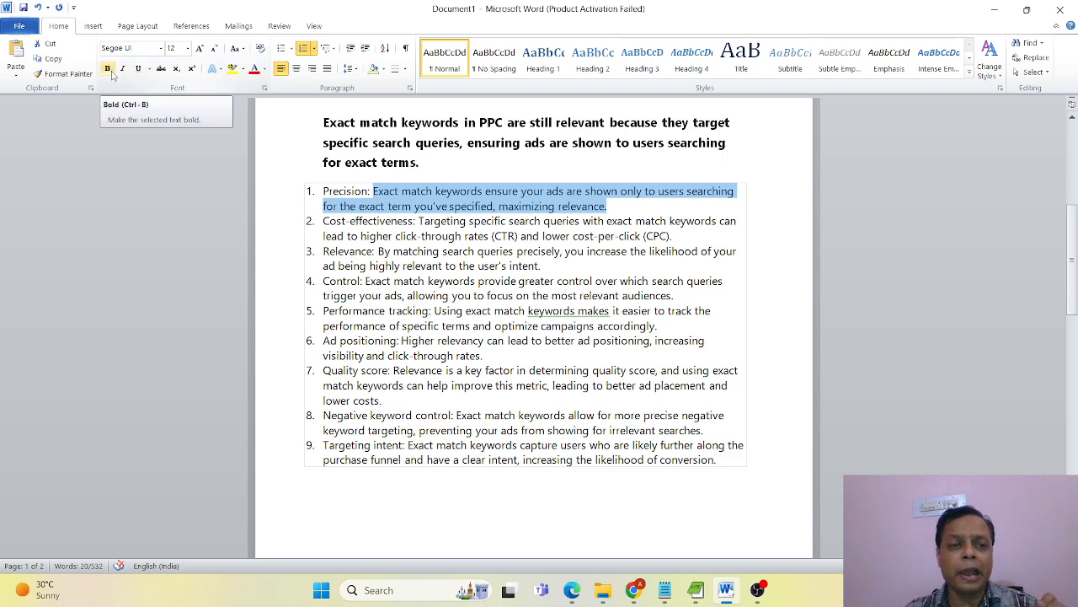
pyautogui.click(108, 69)
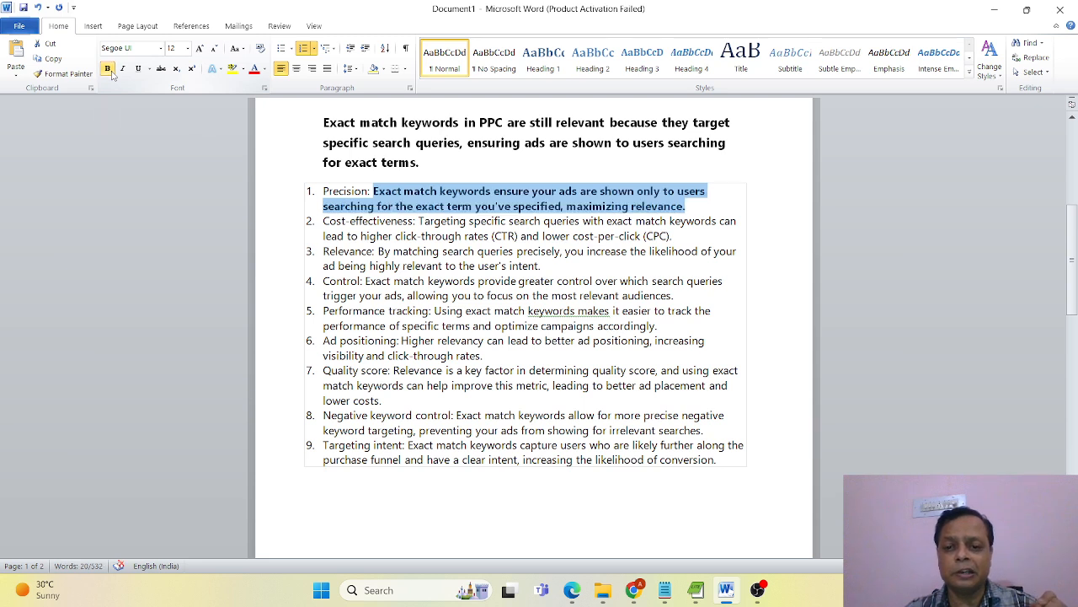
pyautogui.click(463, 370)
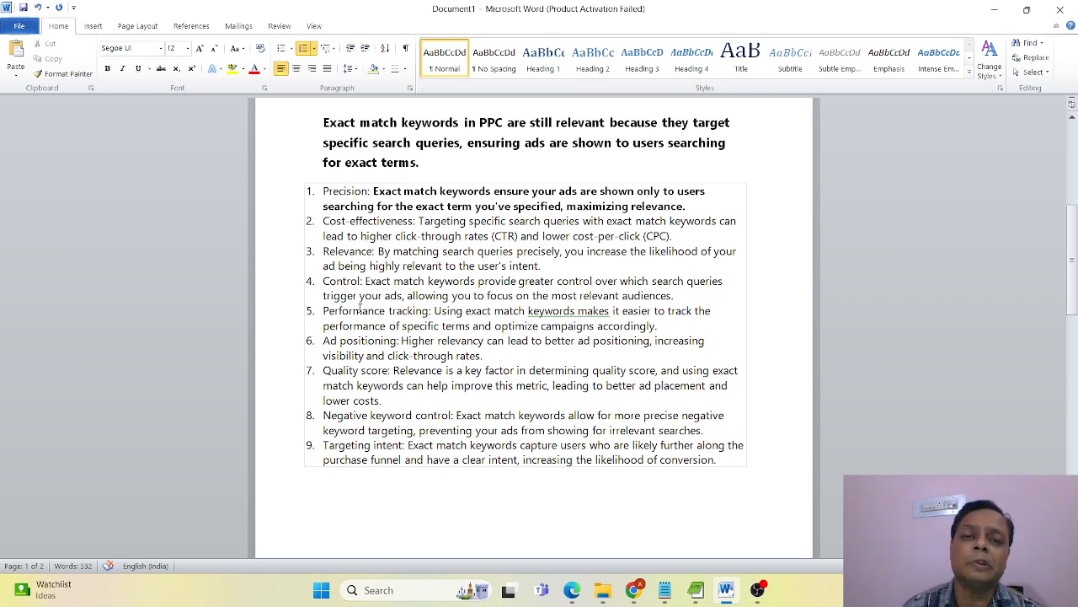
# Set the font size of all ten keywords listed under the "Exact match keywords" heading to 22.
pyautogui.scroll(-3, 604, 306)
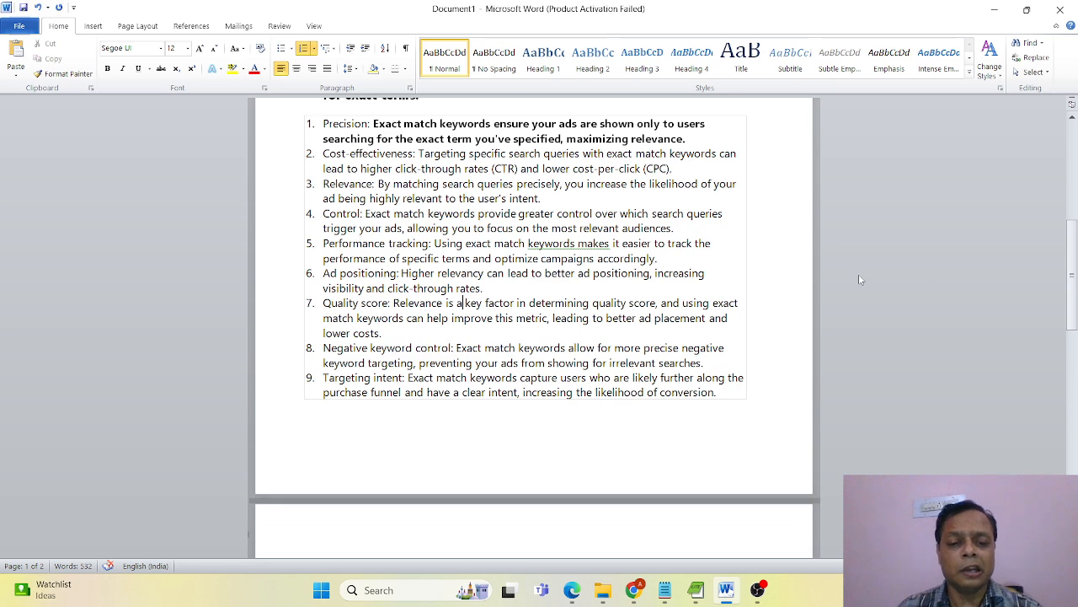
pyautogui.scroll(-2, 604, 306)
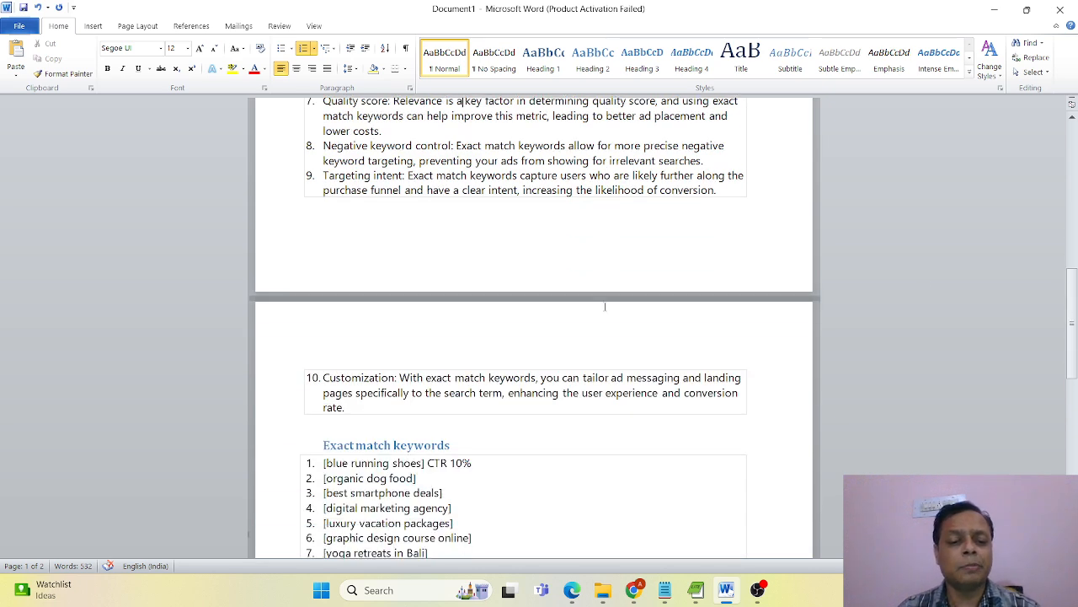
pyautogui.scroll(-2, 604, 306)
pyautogui.scroll(-2, 604, 305)
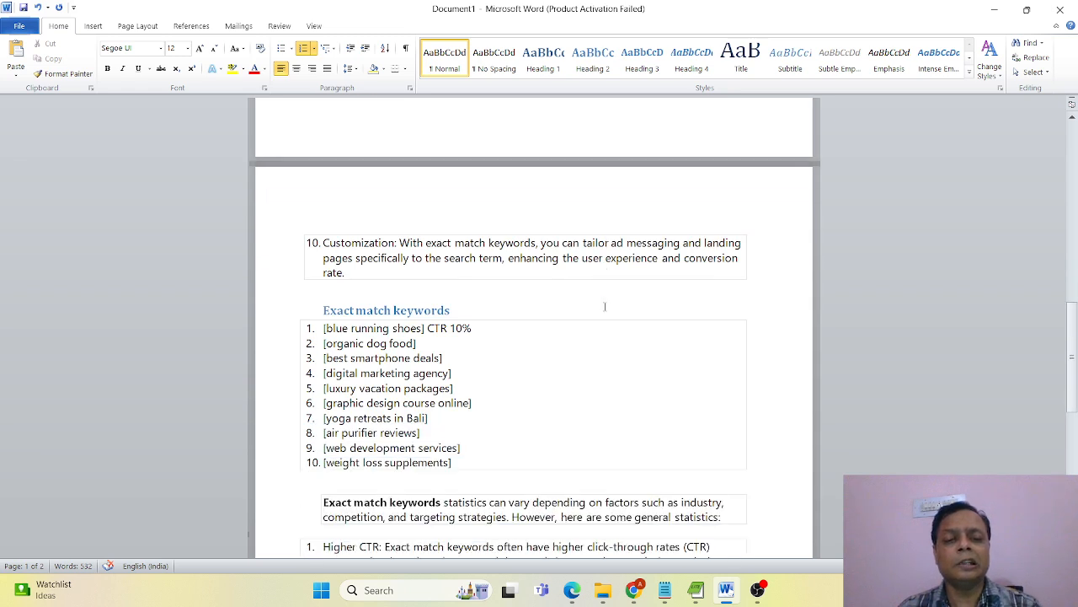
pyautogui.moveTo(477, 456); pyautogui.dragTo(322, 327)
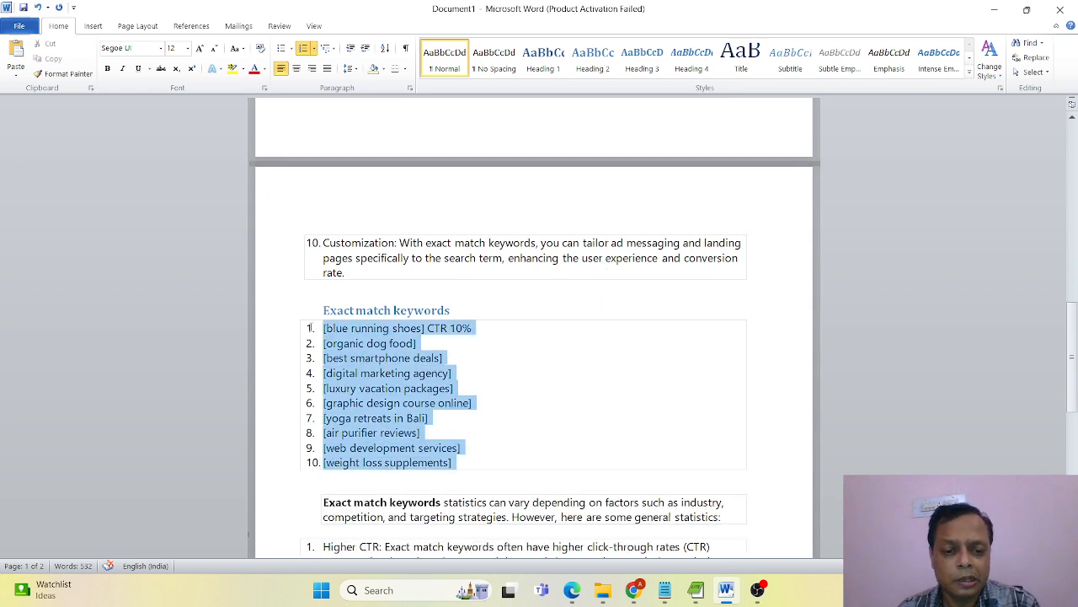
pyautogui.click(188, 48)
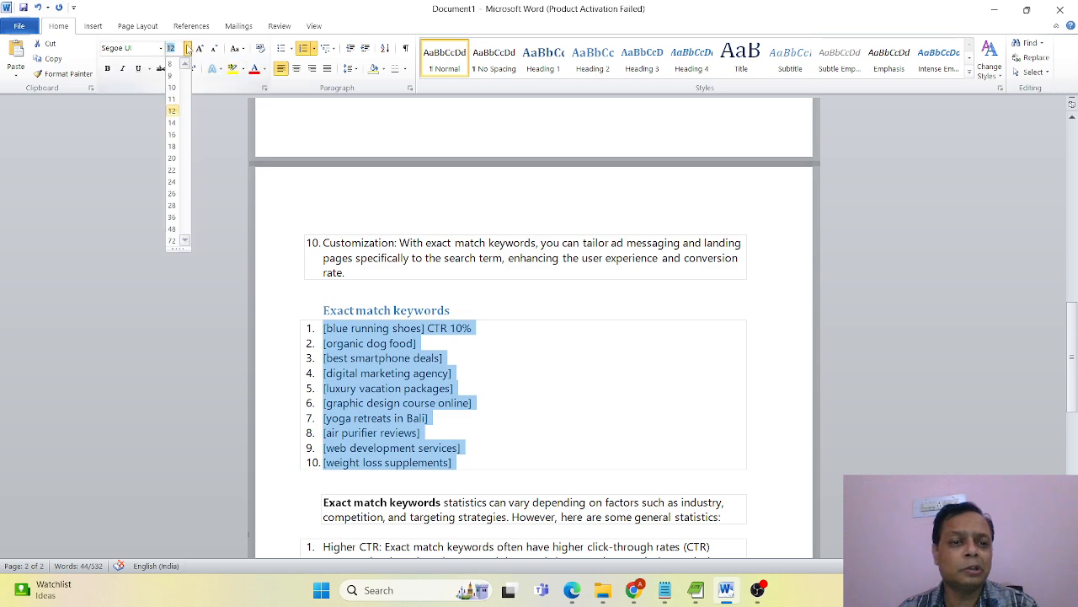
pyautogui.click(173, 169)
# Delete "CTR 10%" after the [blue running shoes] keyword.
pyautogui.click(674, 332)
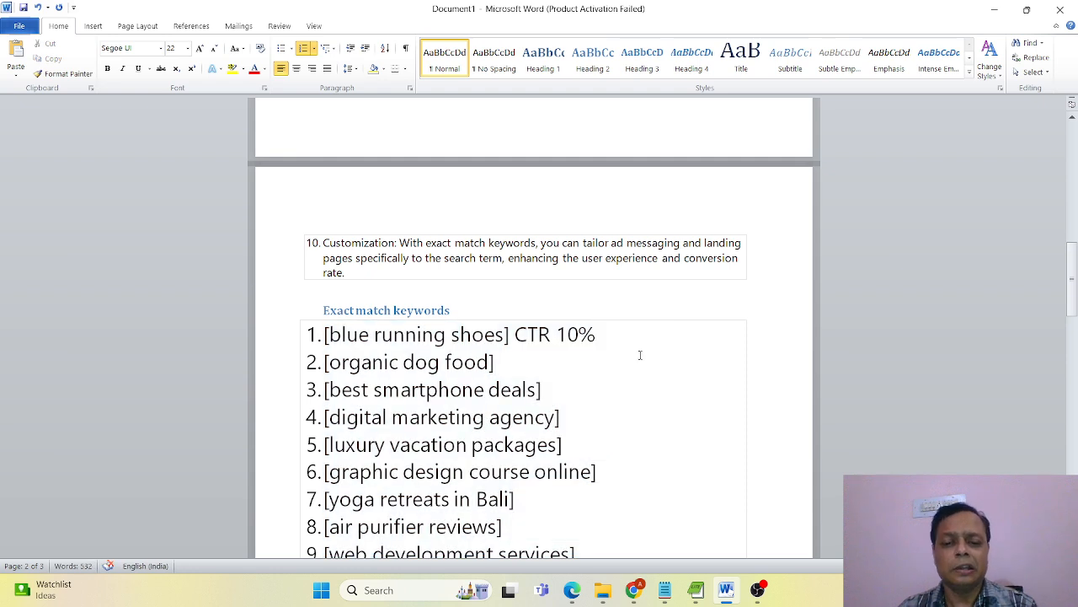
pyautogui.press('BackSpace')
pyautogui.press('BackSpace')
pyautogui.press('BackSpace')
pyautogui.press('BackSpace')
pyautogui.press('BackSpace')
pyautogui.press('BackSpace')
pyautogui.press('BackSpace')
pyautogui.press('BackSpace')
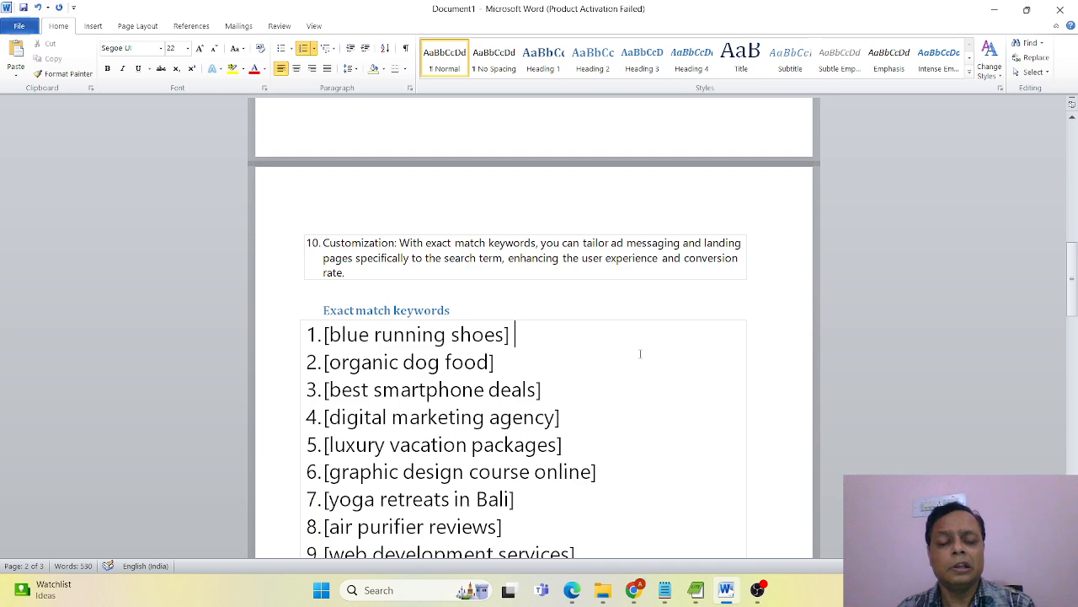
pyautogui.scroll(-1, 640, 349)
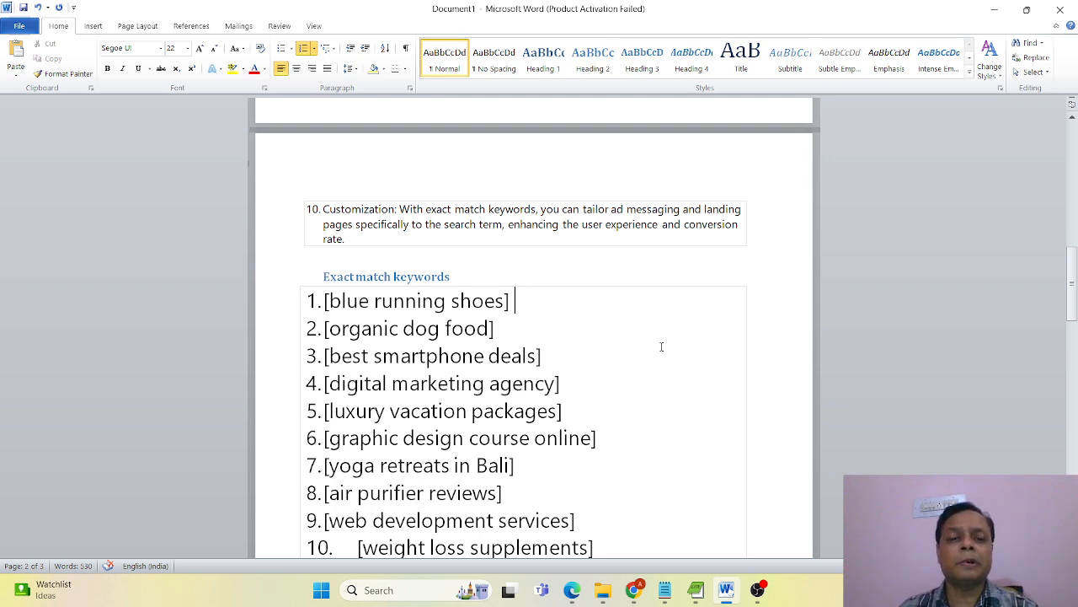
# Review the exact match keyword examples and the general statistics listed below them in the document.
pyautogui.scroll(-4, 662, 346)
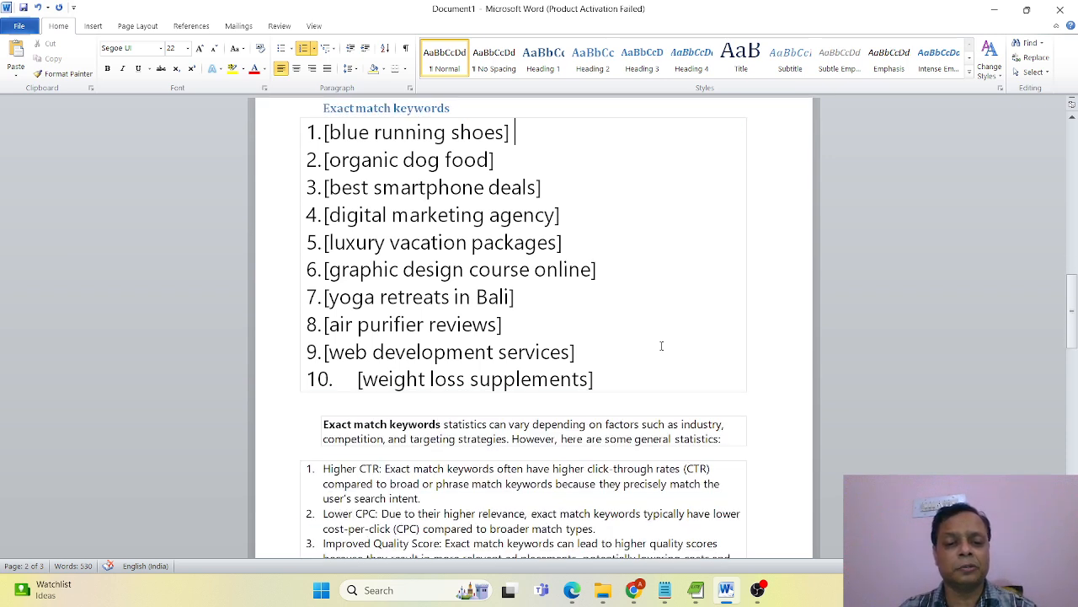
pyautogui.scroll(-2, 662, 346)
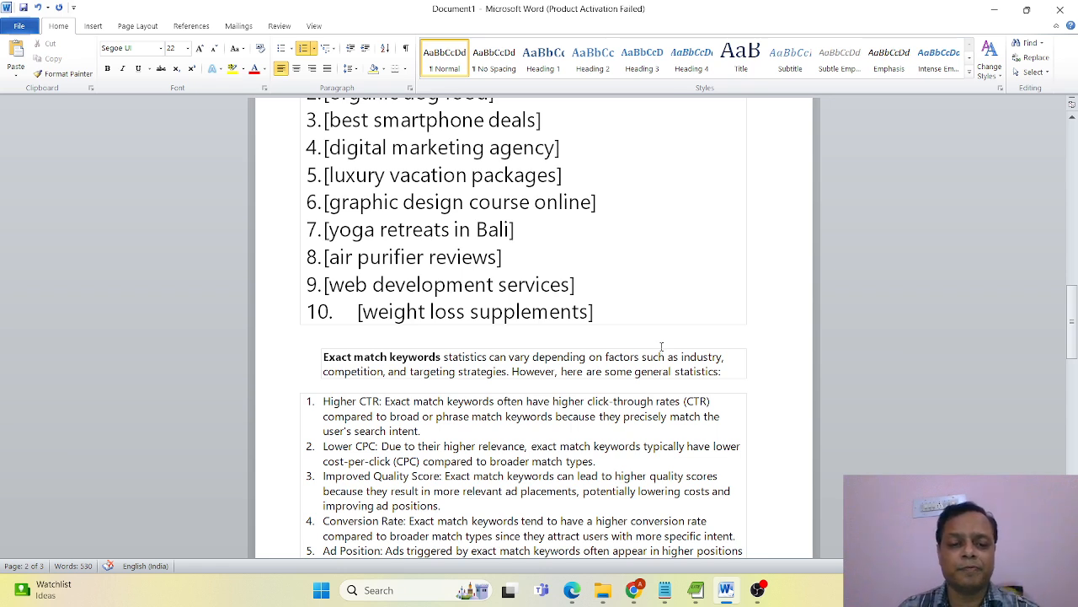
pyautogui.scroll(-3, 661, 346)
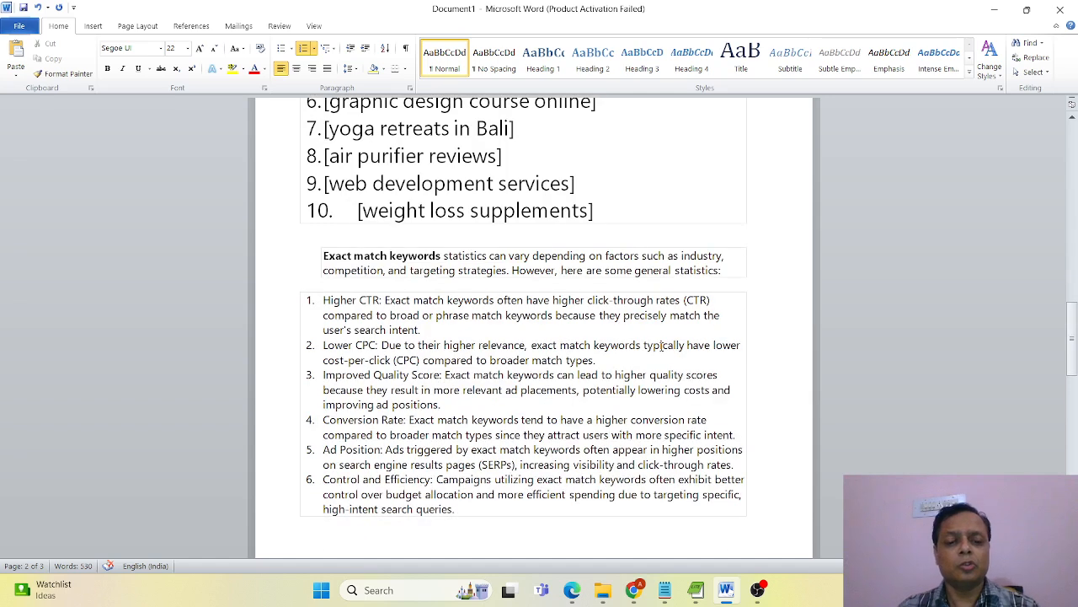
# Switch to the incognito Chrome window and open the Google Ads statistics page to examine conversion rates by industry.
pyautogui.moveTo(633, 590)
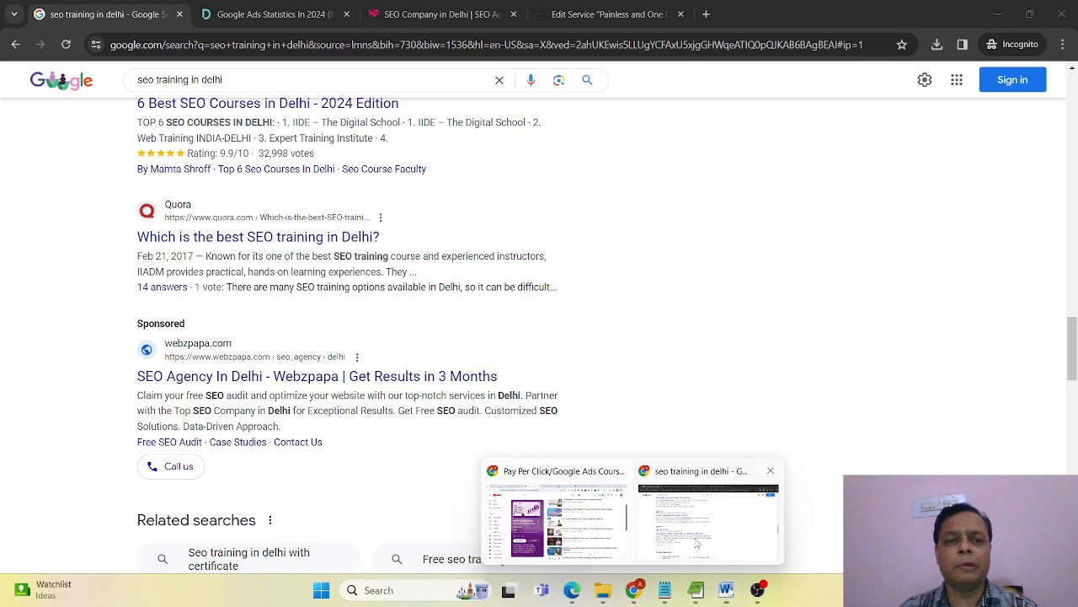
pyautogui.click(693, 546)
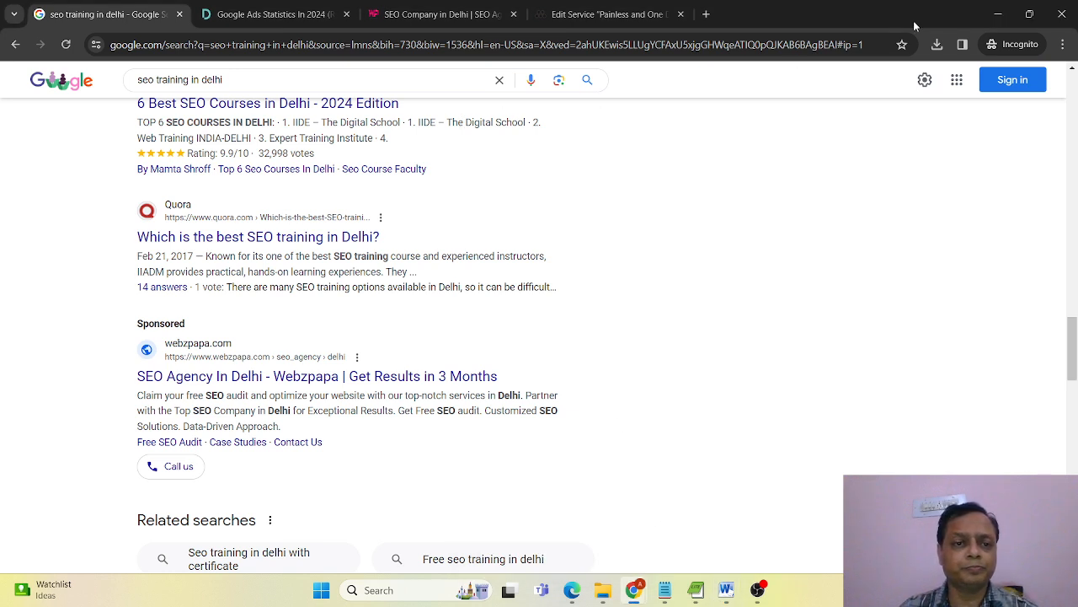
pyautogui.click(275, 14)
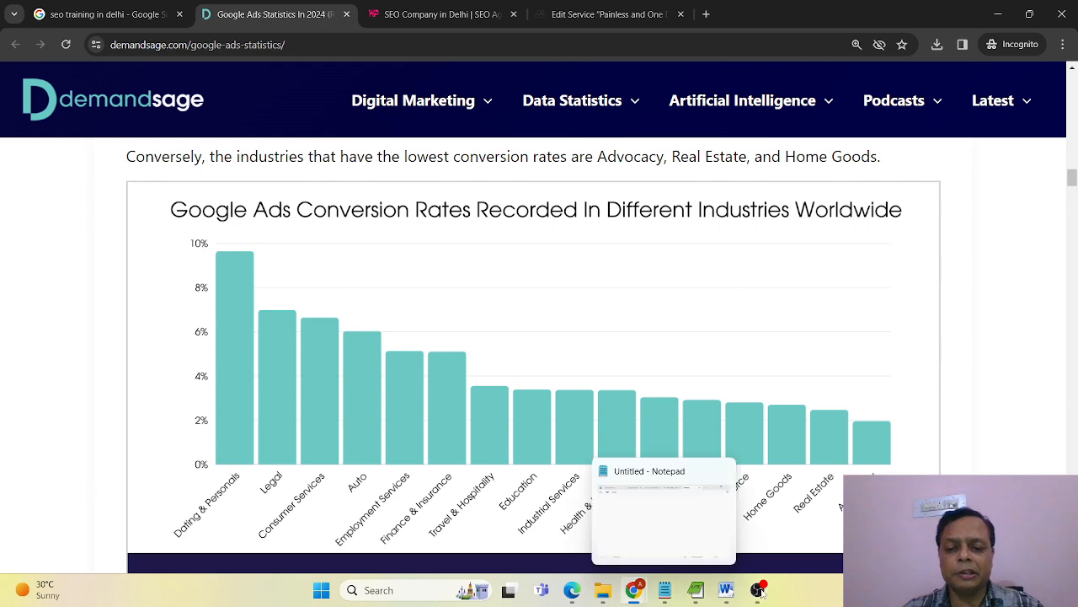
# In the other Chrome window's Google Ads account, start a new campaign and hide the notice about ads not running.
pyautogui.moveTo(633, 584)
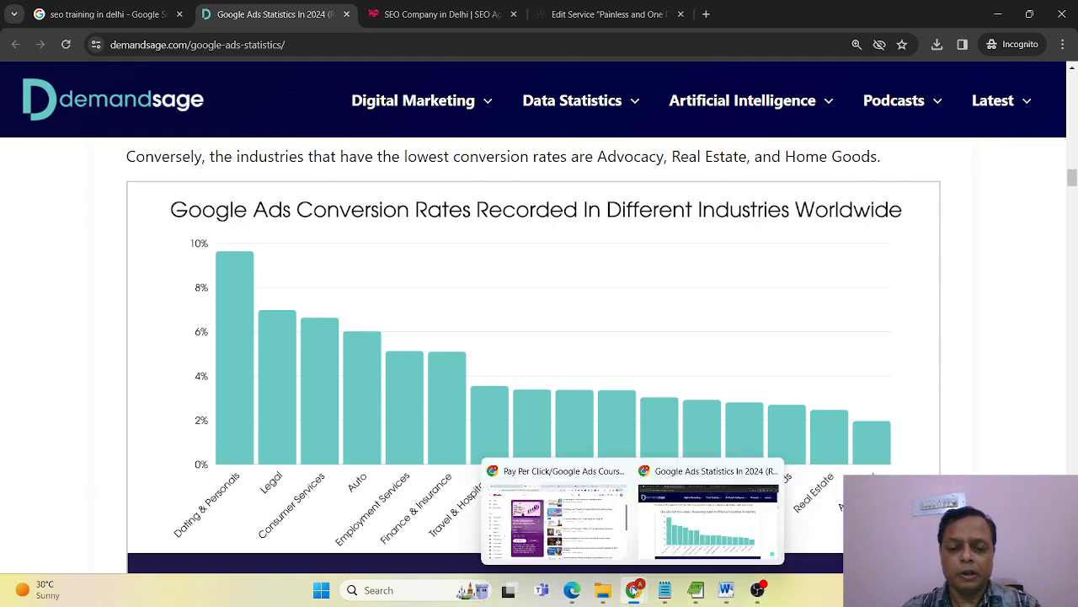
pyautogui.click(556, 514)
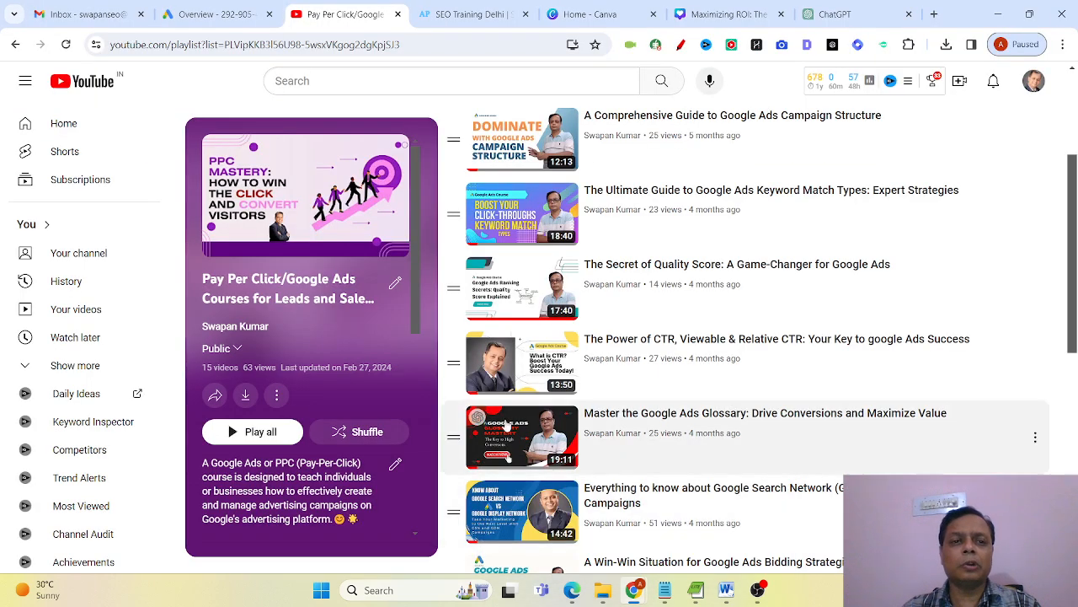
pyautogui.click(200, 5)
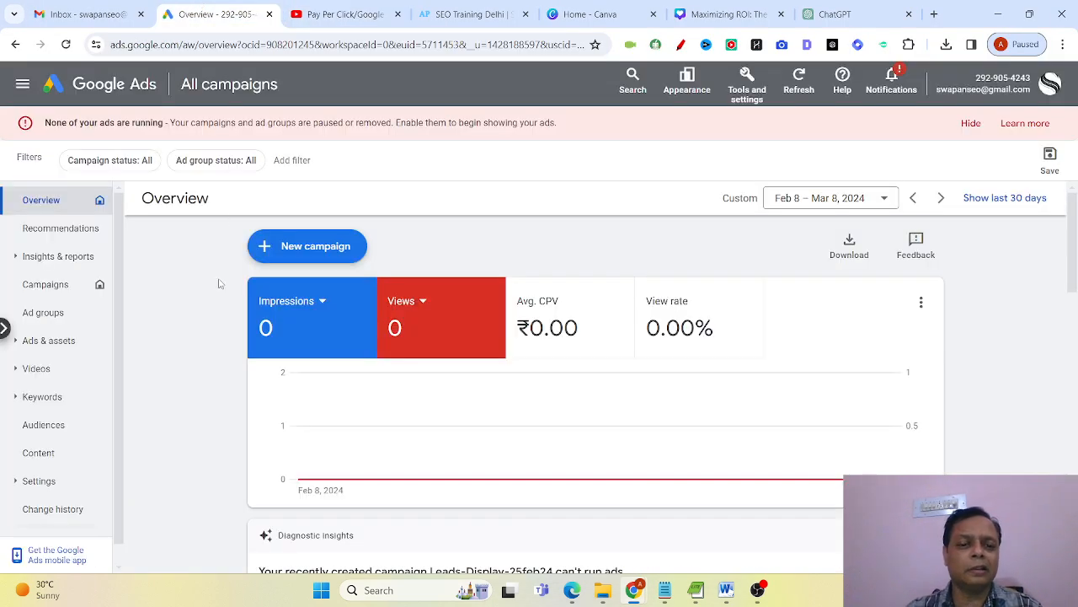
pyautogui.click(296, 246)
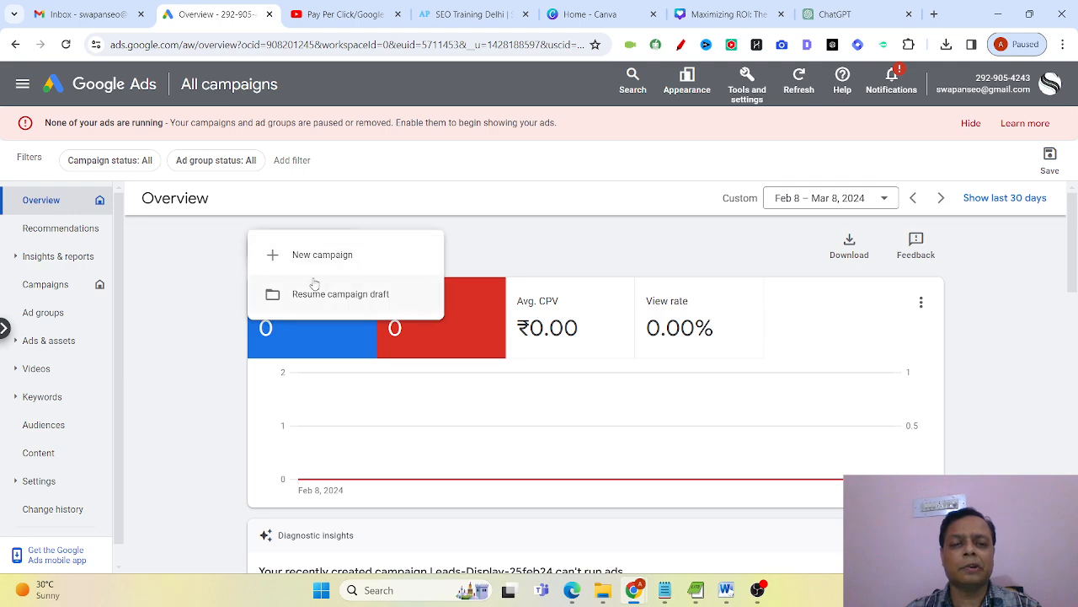
pyautogui.click(335, 263)
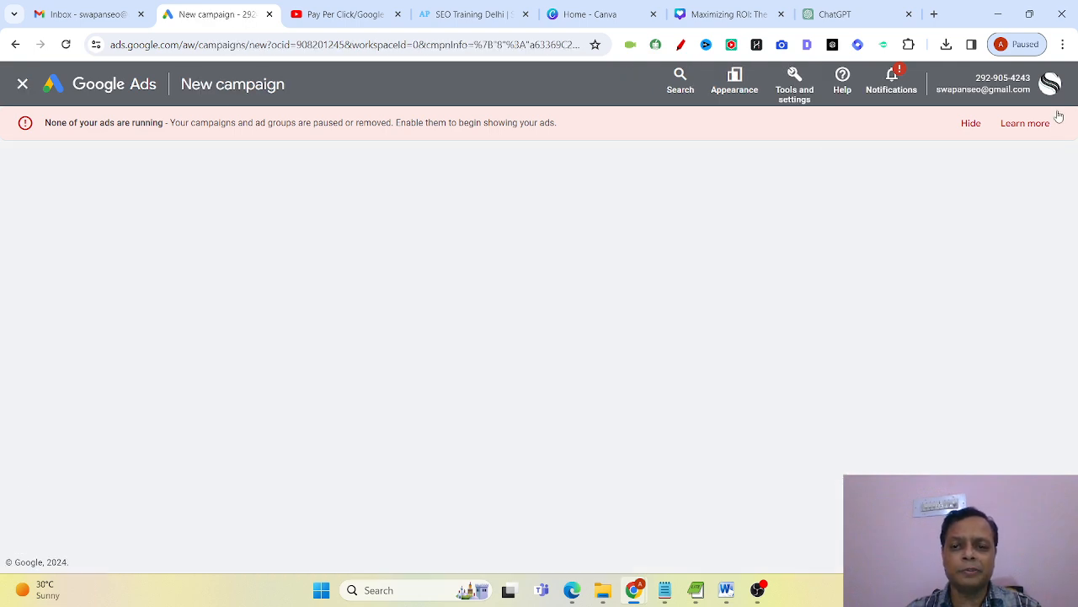
pyautogui.click(971, 124)
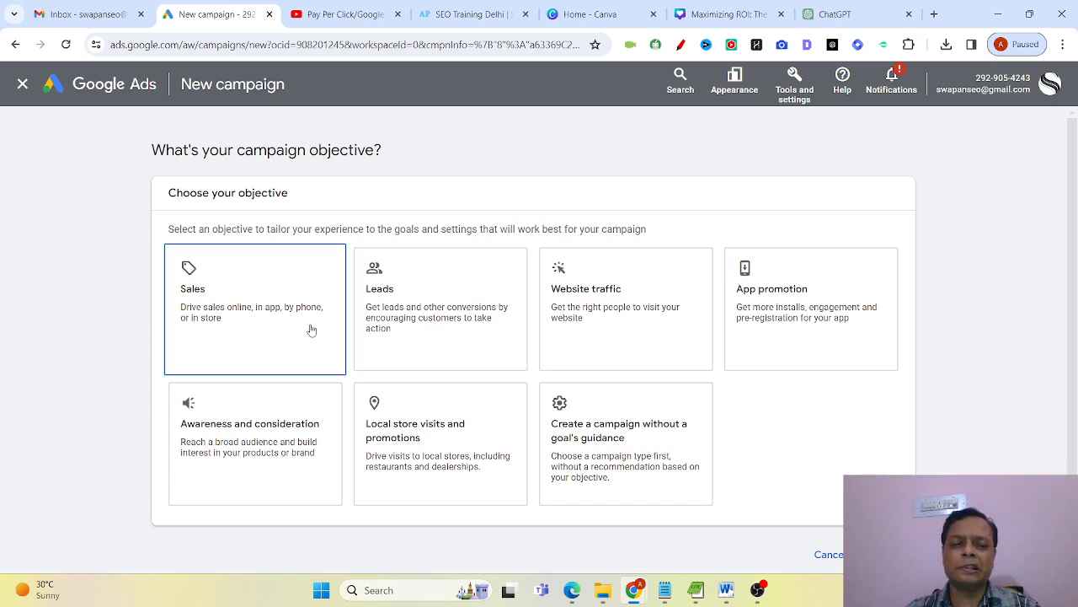
# Choose Leads as the campaign objective, Search as the campaign type and Lead form submissions as the way to reach the goal.
pyautogui.click(446, 335)
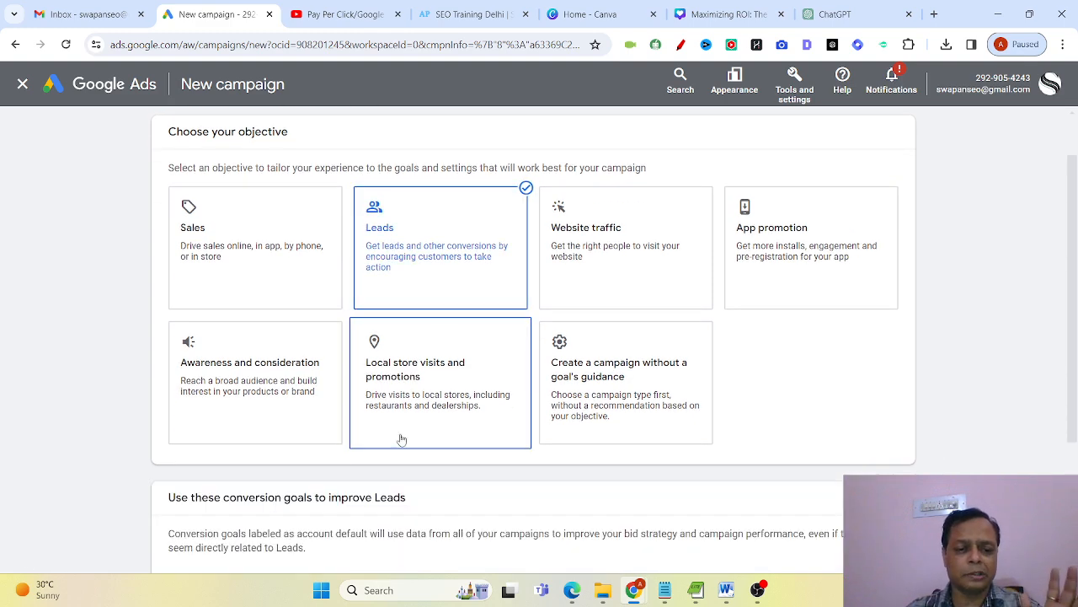
pyautogui.scroll(-2, 404, 459)
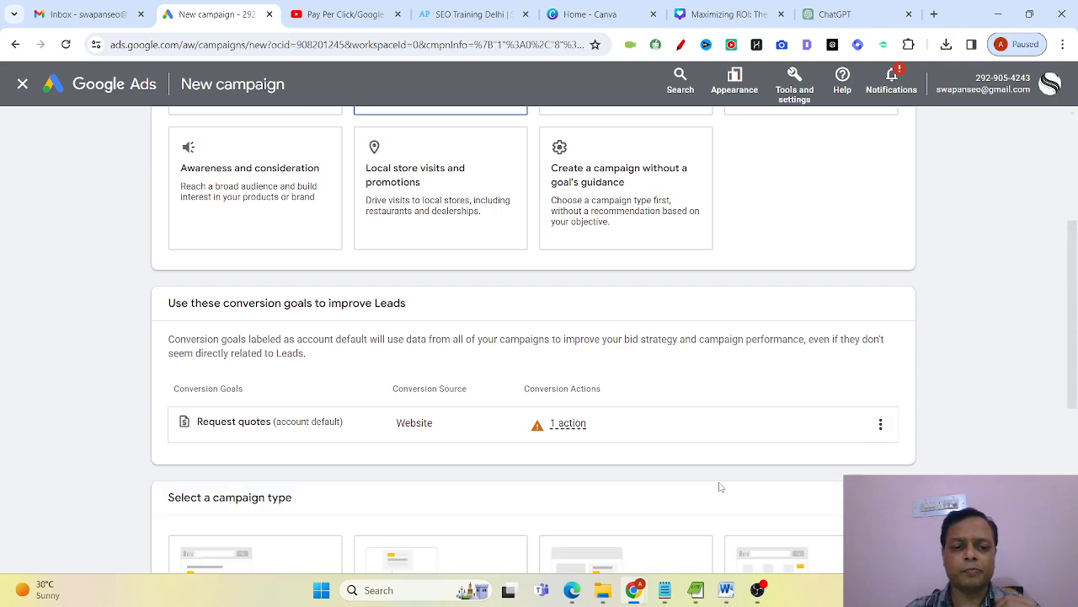
pyautogui.scroll(-4, 720, 487)
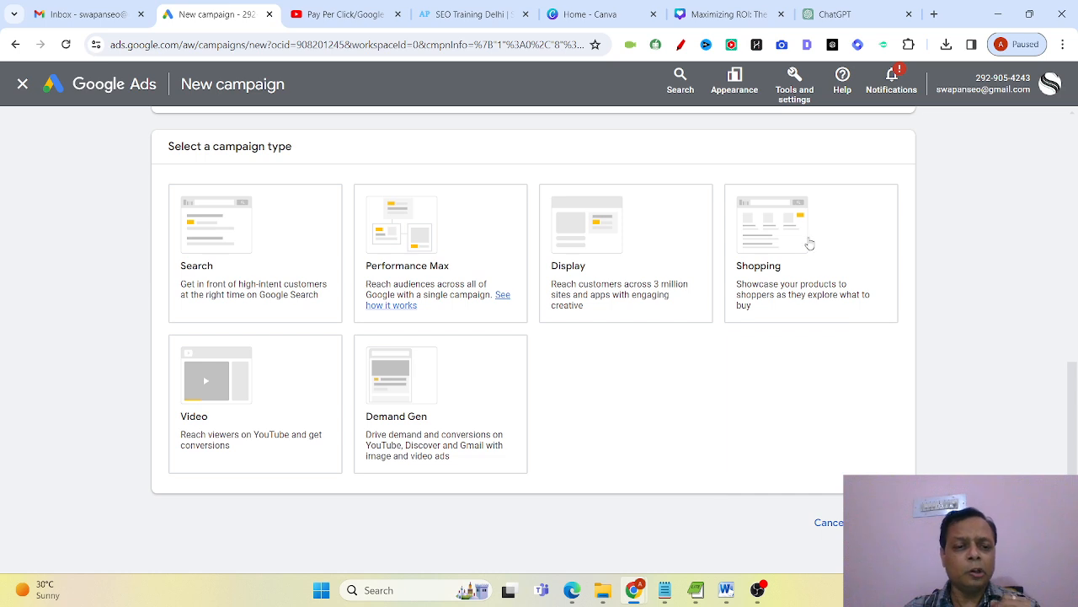
pyautogui.click(278, 241)
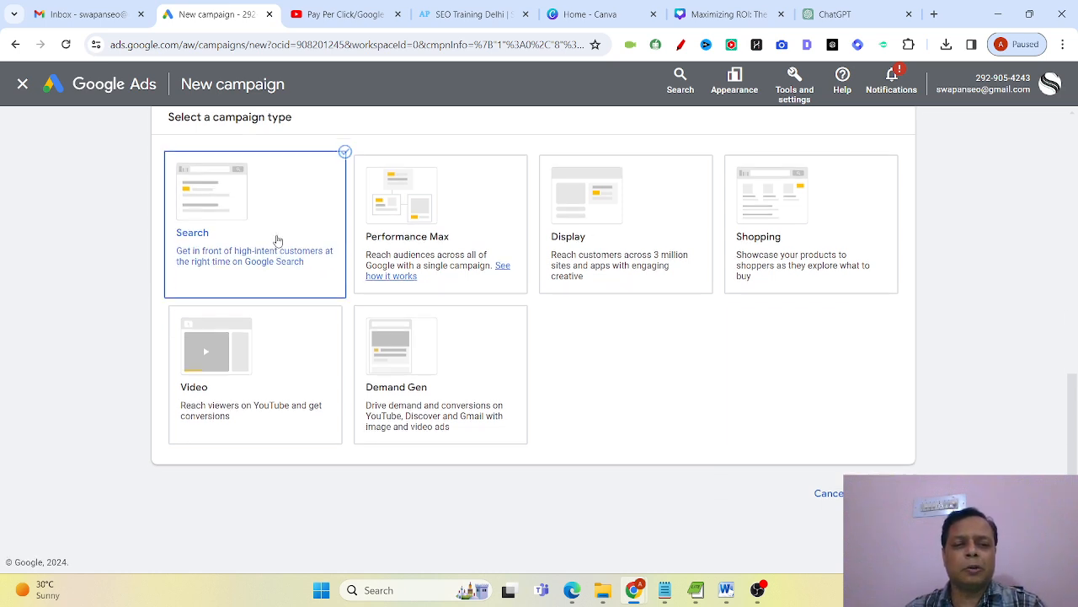
pyautogui.scroll(-2, 681, 489)
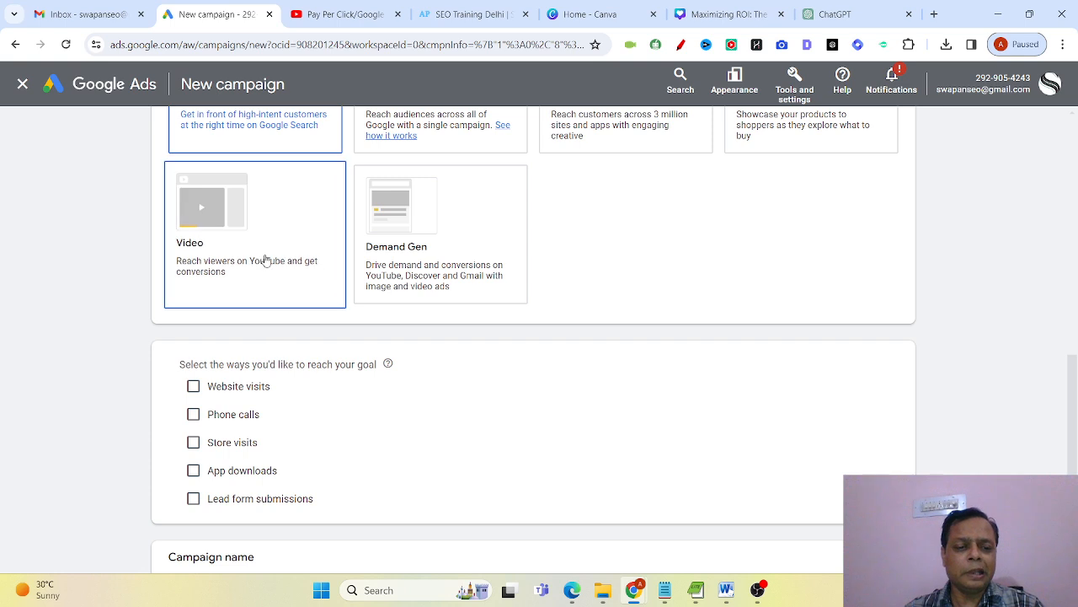
pyautogui.click(200, 503)
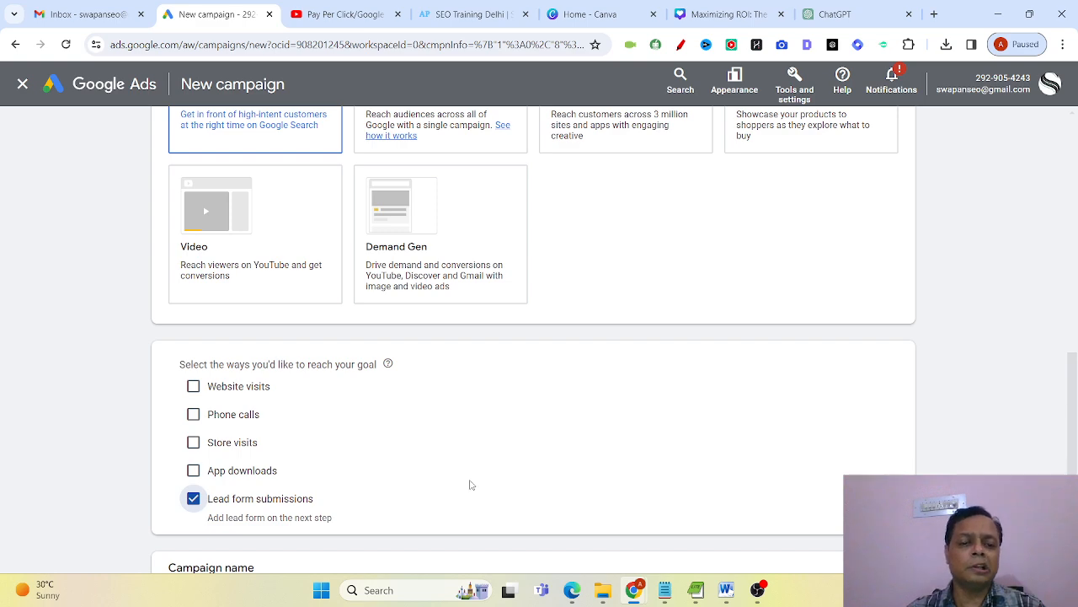
# Name the campaign Leads-Search-6-19Mar and continue by starting a new campaign instead of finishing a saved draft.
pyautogui.scroll(-3, 470, 486)
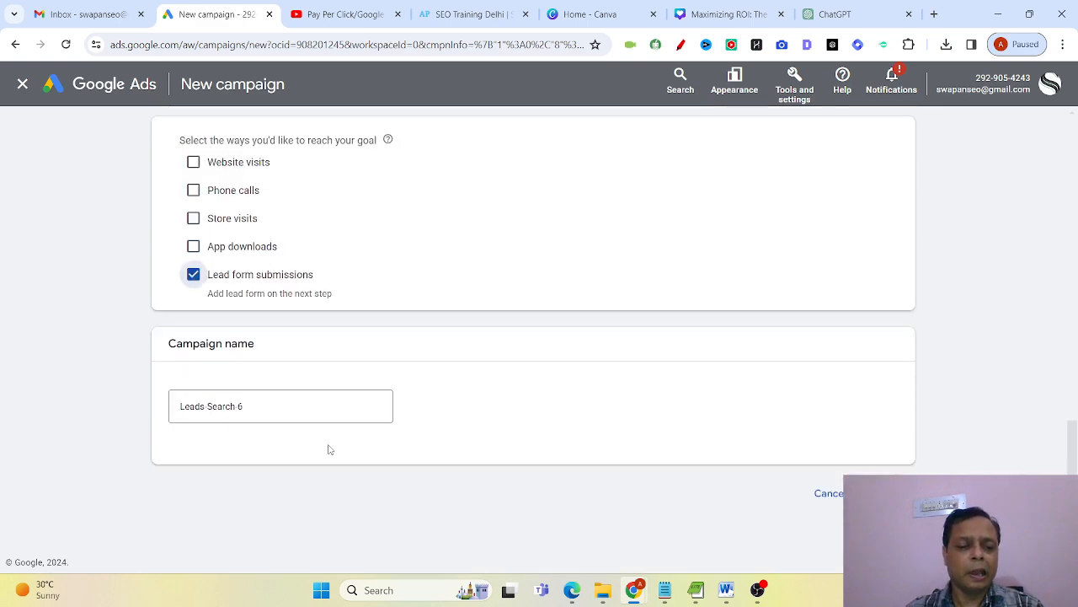
pyautogui.click(306, 407)
pyautogui.moveTo(306, 407); pyautogui.dragTo(42, 418)
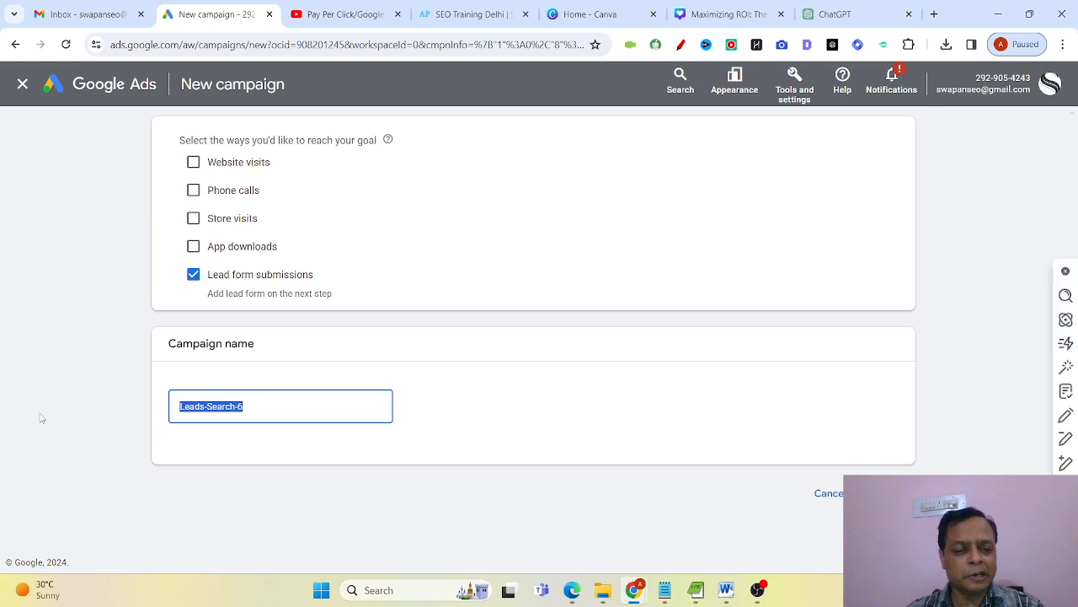
pyautogui.click(307, 406)
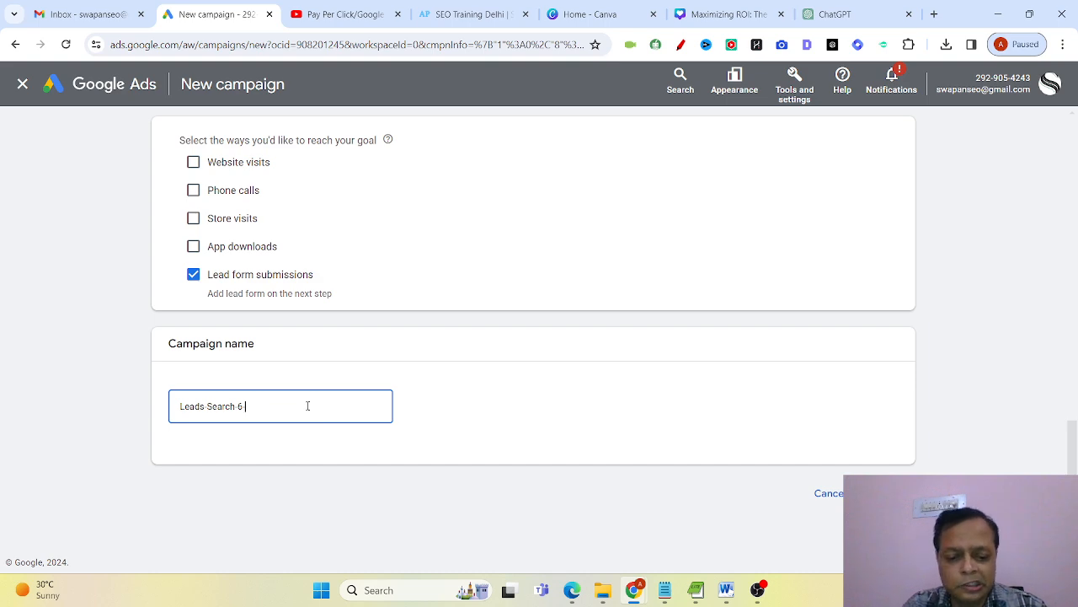
pyautogui.write('19')
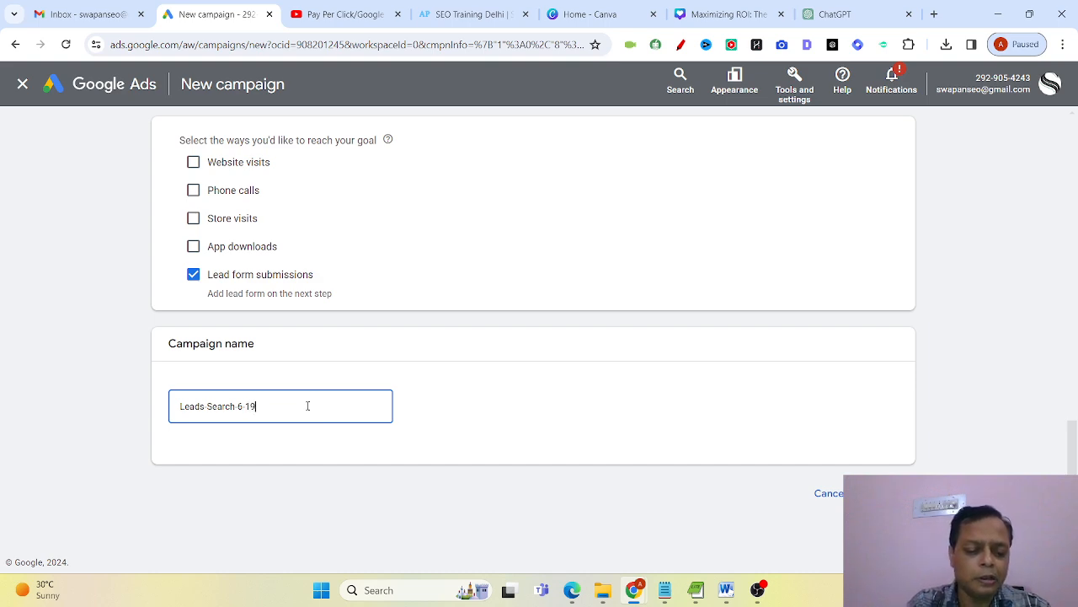
pyautogui.write('Mar')
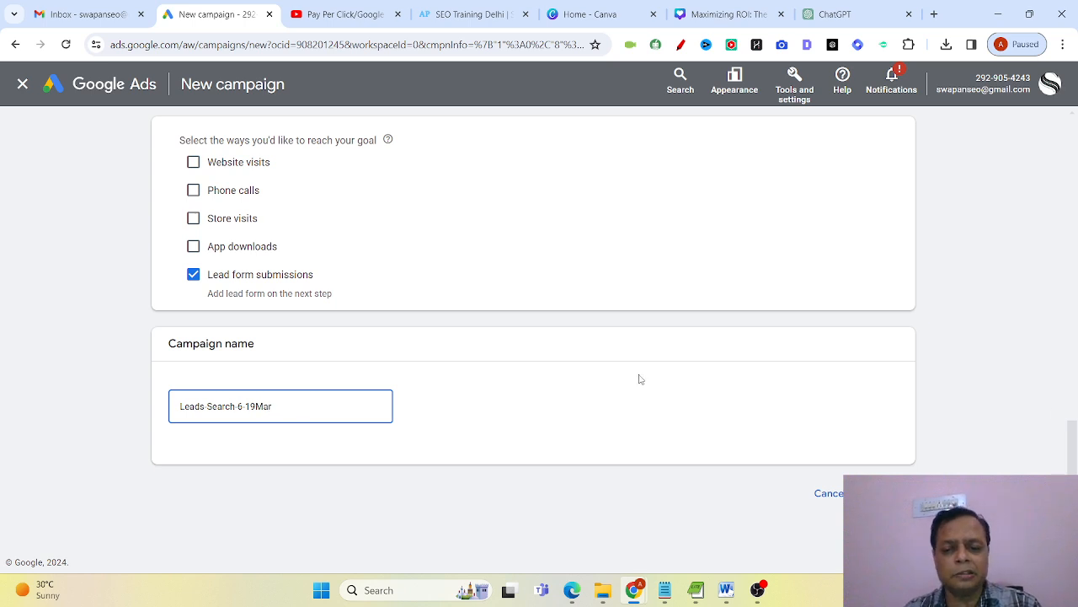
pyautogui.click(883, 493)
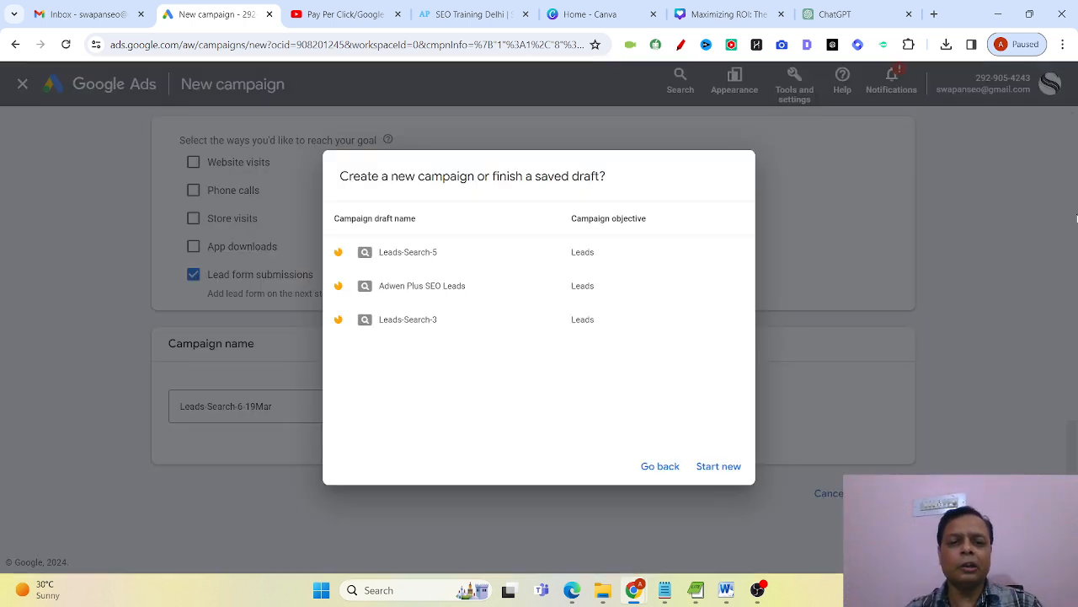
pyautogui.click(724, 466)
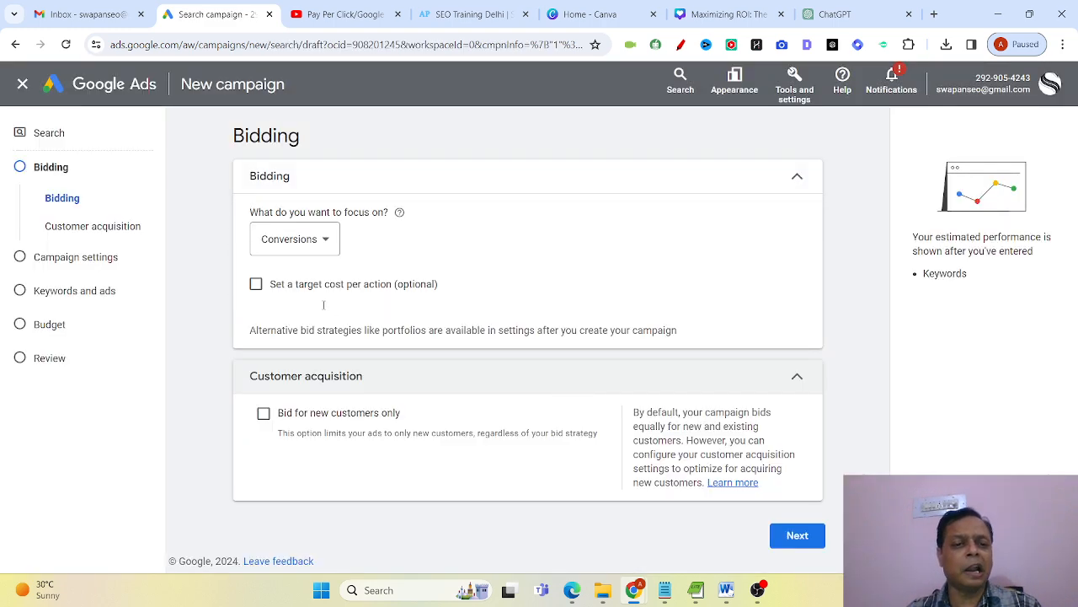
# Keep the bidding focus on Conversions and set a target cost per action of ₹10.
pyautogui.click(329, 252)
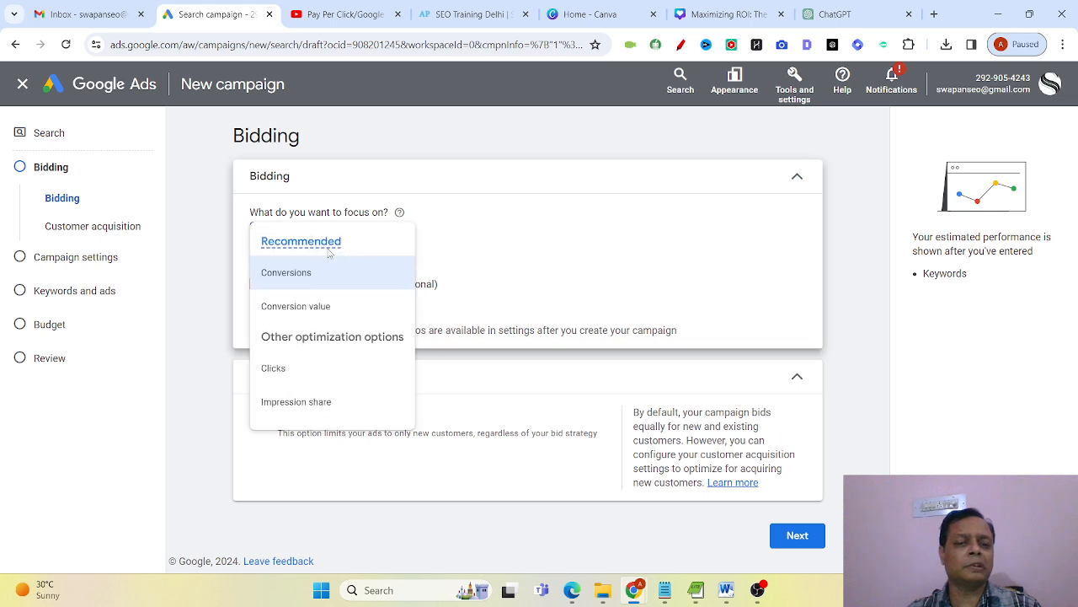
pyautogui.click(647, 277)
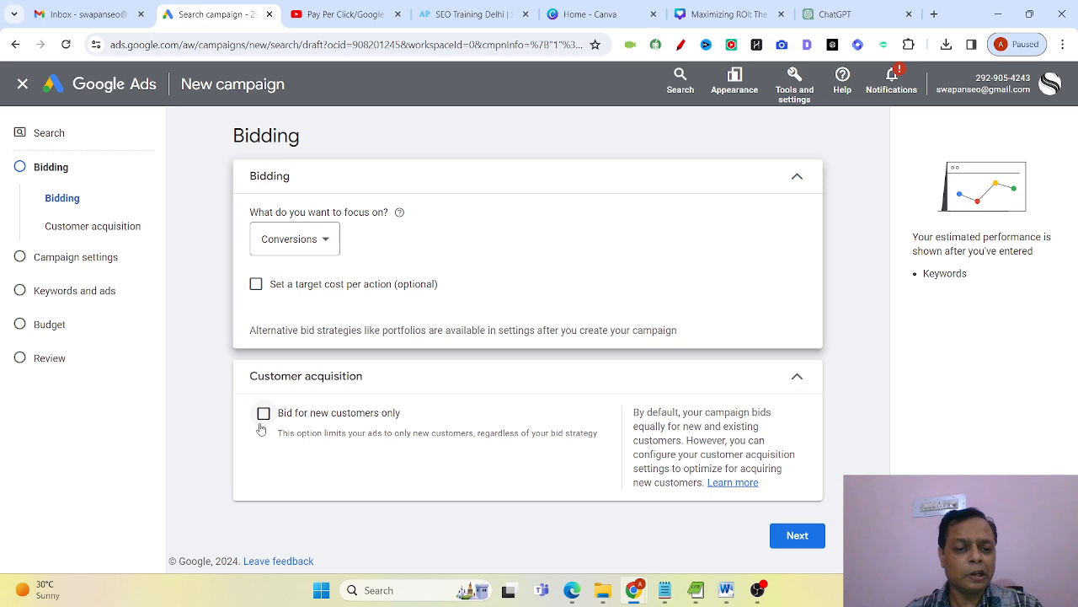
pyautogui.click(256, 283)
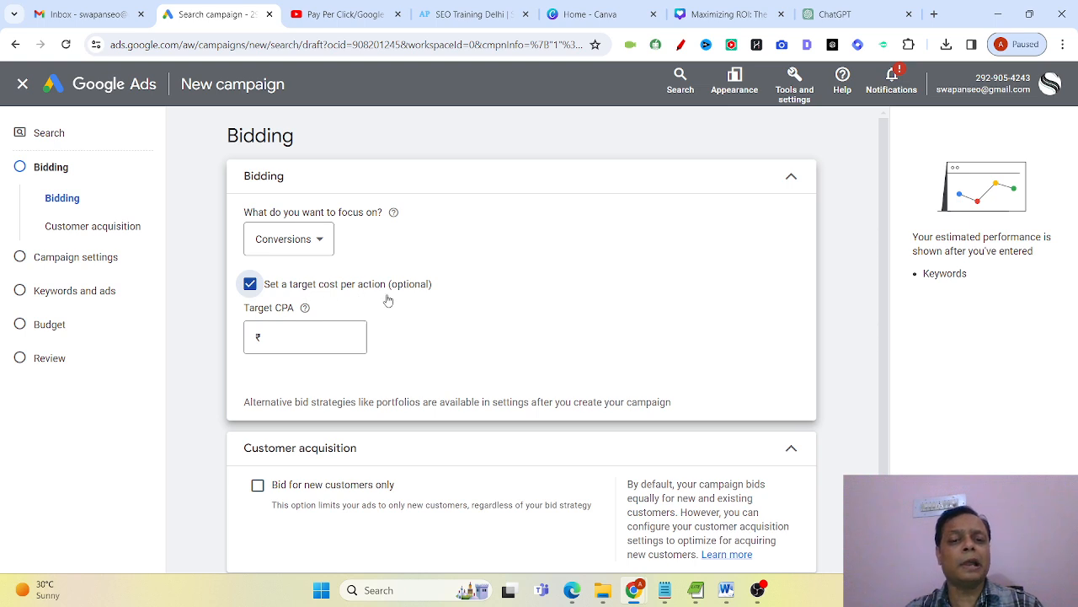
pyautogui.click(319, 338)
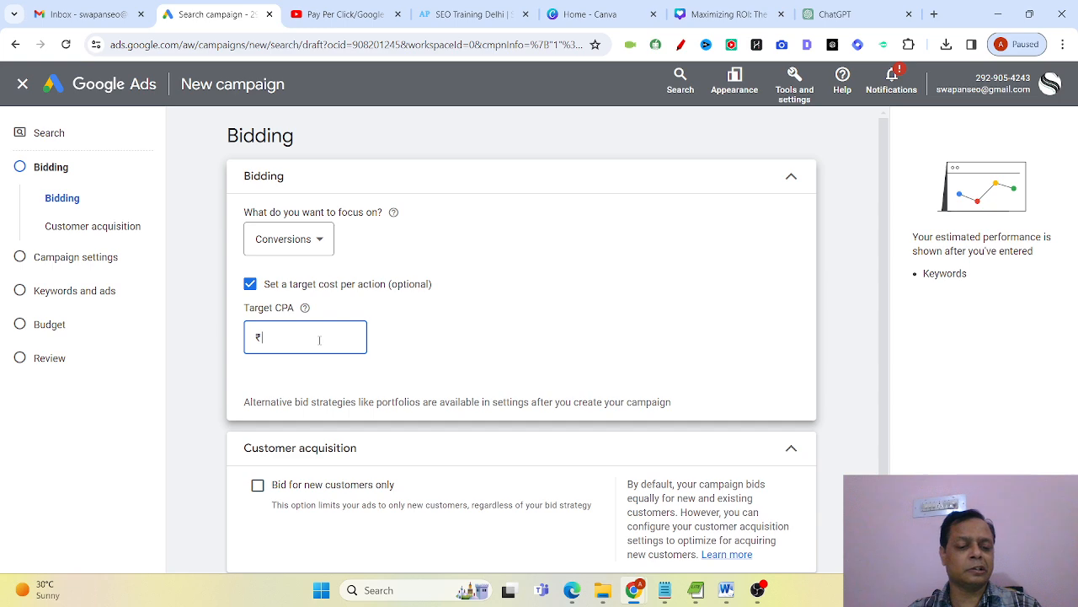
pyautogui.write('5')
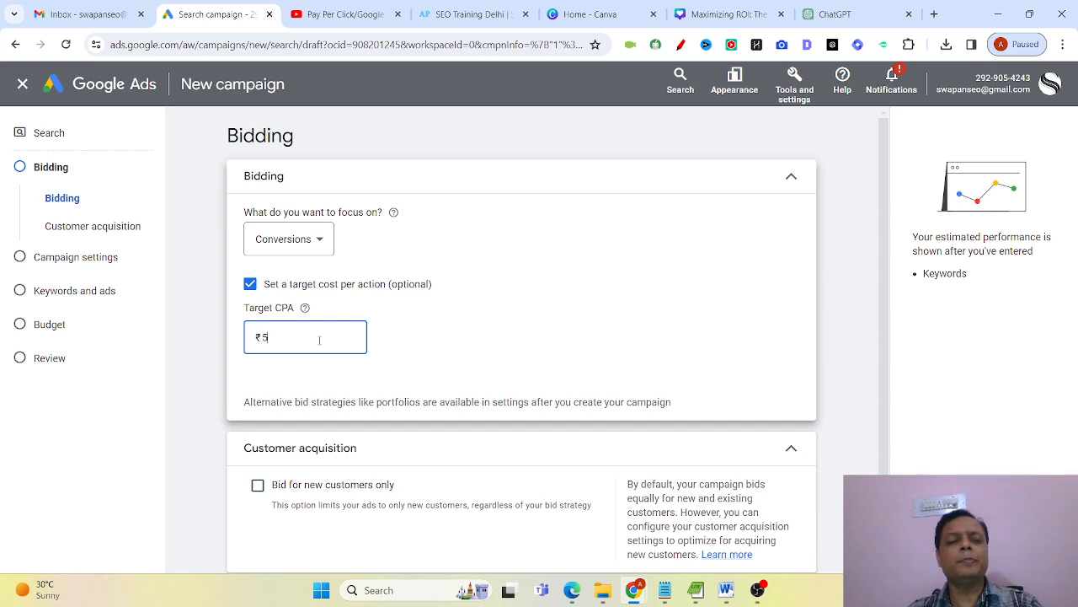
pyautogui.press('BackSpace')
pyautogui.write('10')
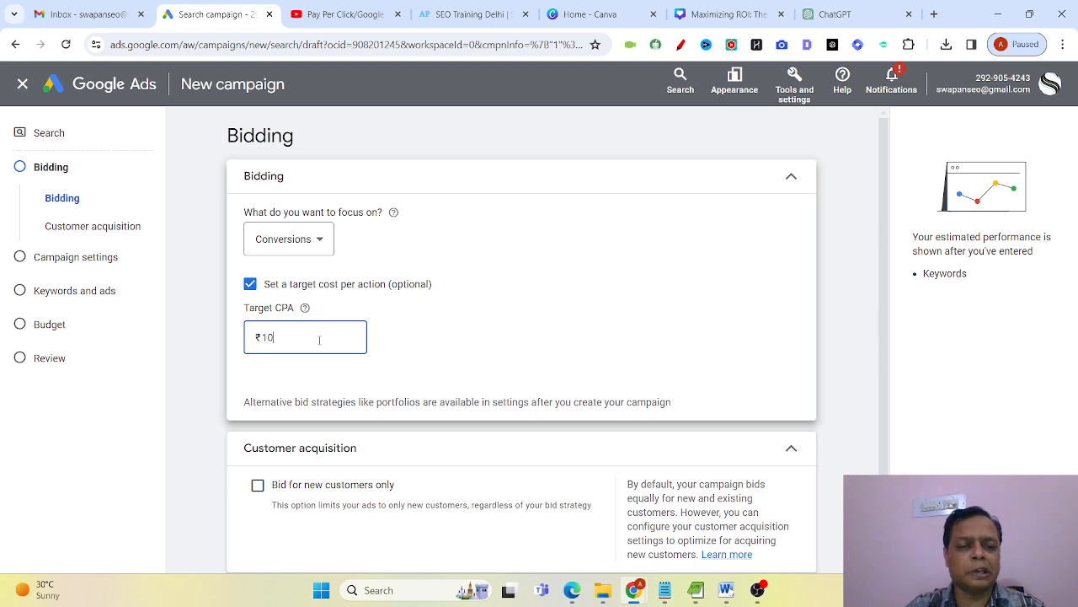
pyautogui.click(504, 349)
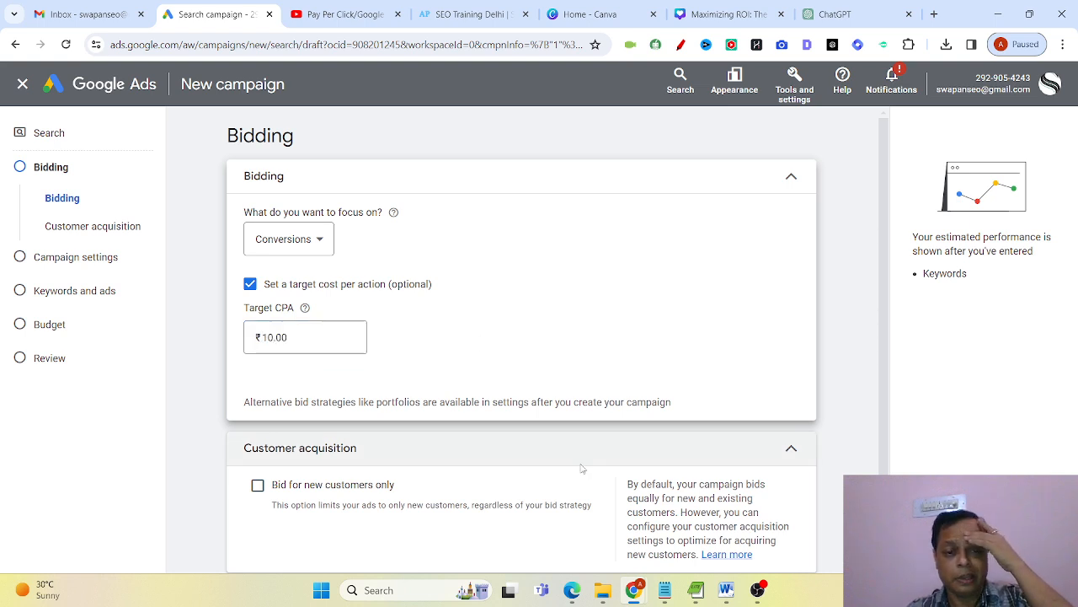
# Proceed from bidding to the campaign settings and exclude the Google Display Network from the campaign.
pyautogui.scroll(-1, 581, 468)
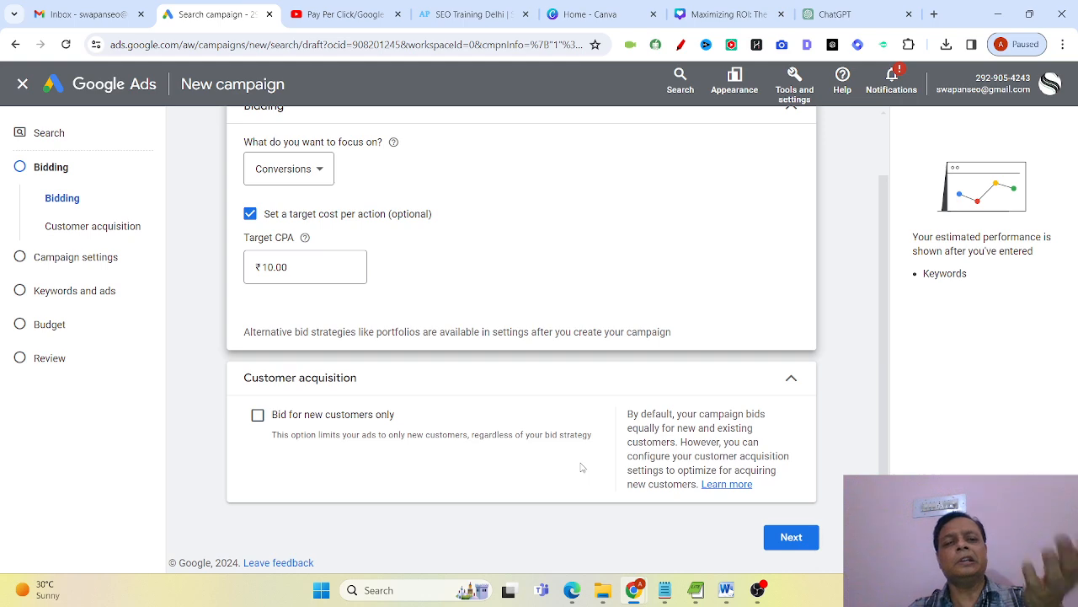
pyautogui.click(791, 535)
pyautogui.scroll(-1, 620, 538)
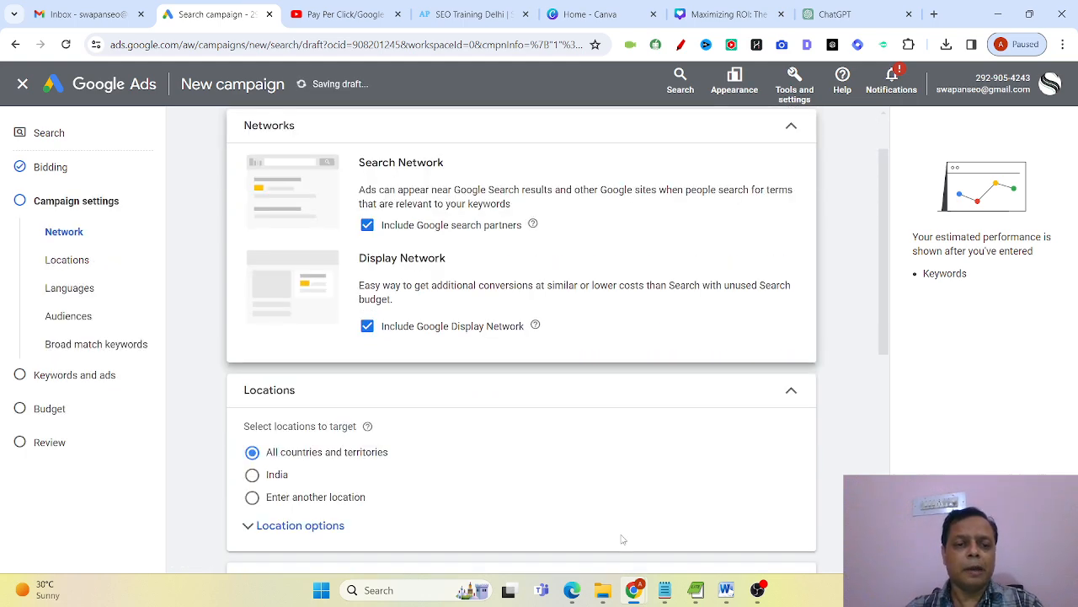
pyautogui.click(368, 328)
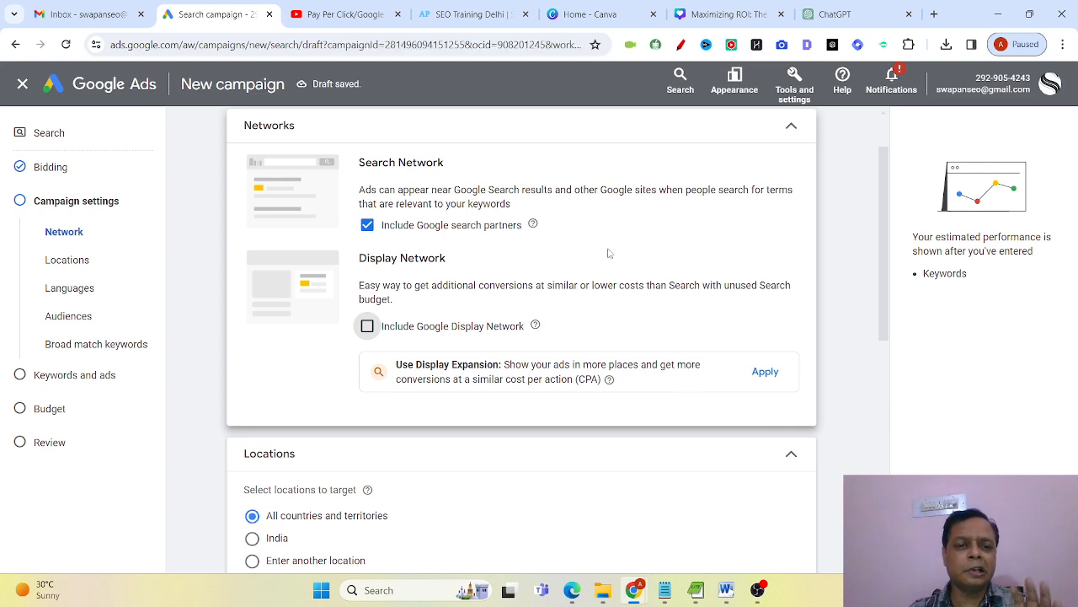
# Set the campaign's target location to the union territory of Delhi, India, instead of all countries and territories.
pyautogui.scroll(-1, 638, 248)
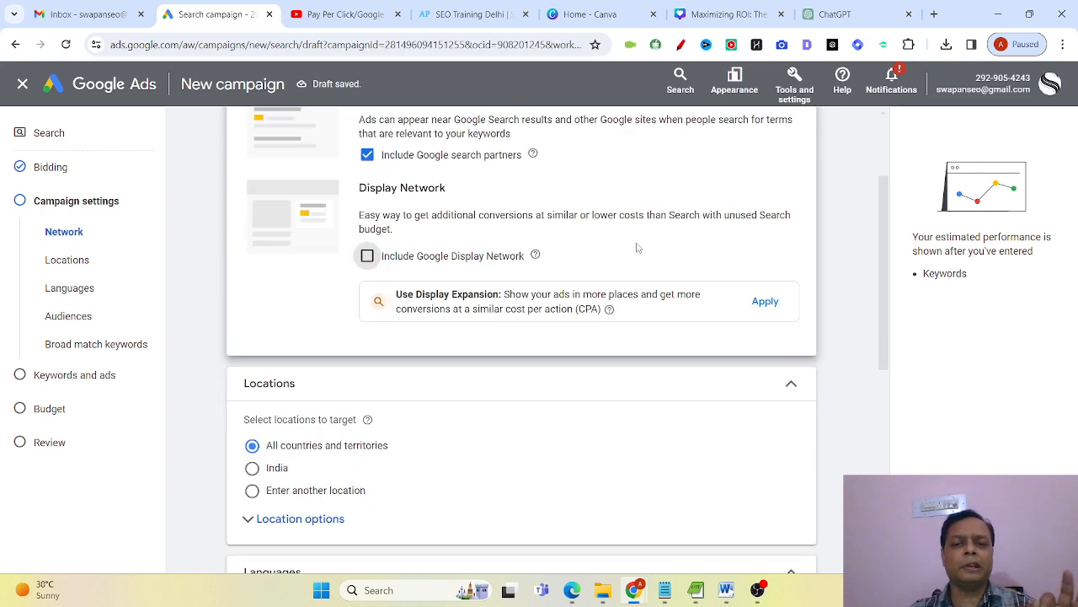
pyautogui.scroll(-2, 594, 384)
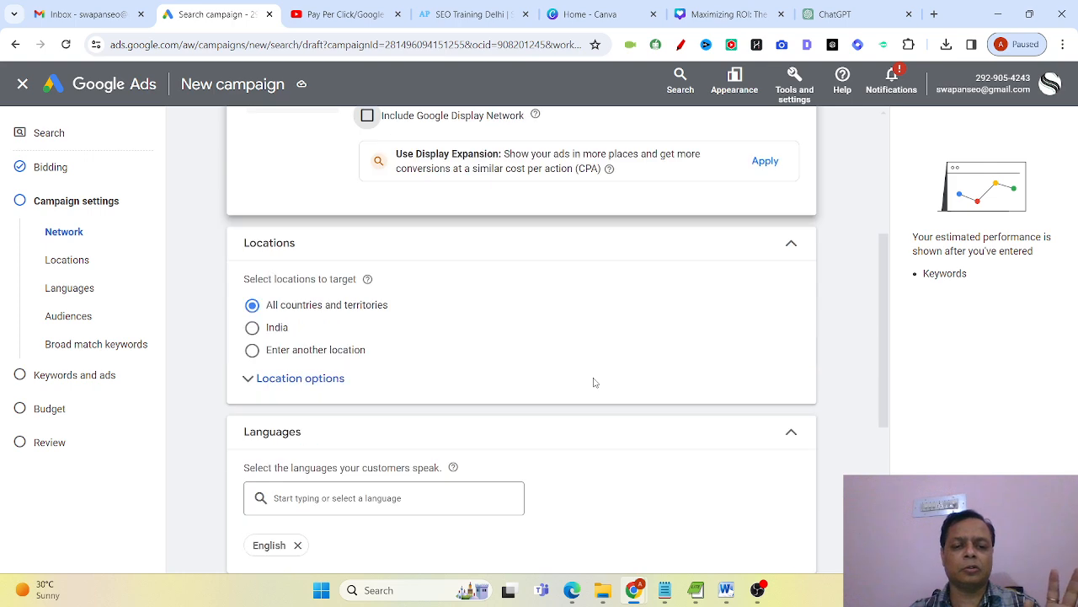
pyautogui.click(255, 350)
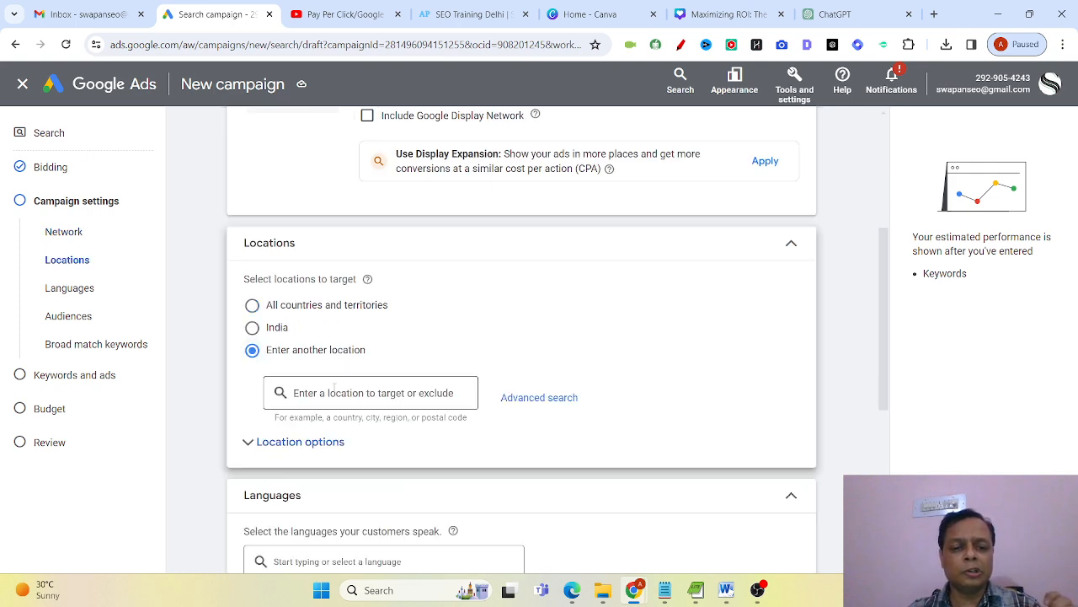
pyautogui.click(334, 389)
pyautogui.write('delhi')
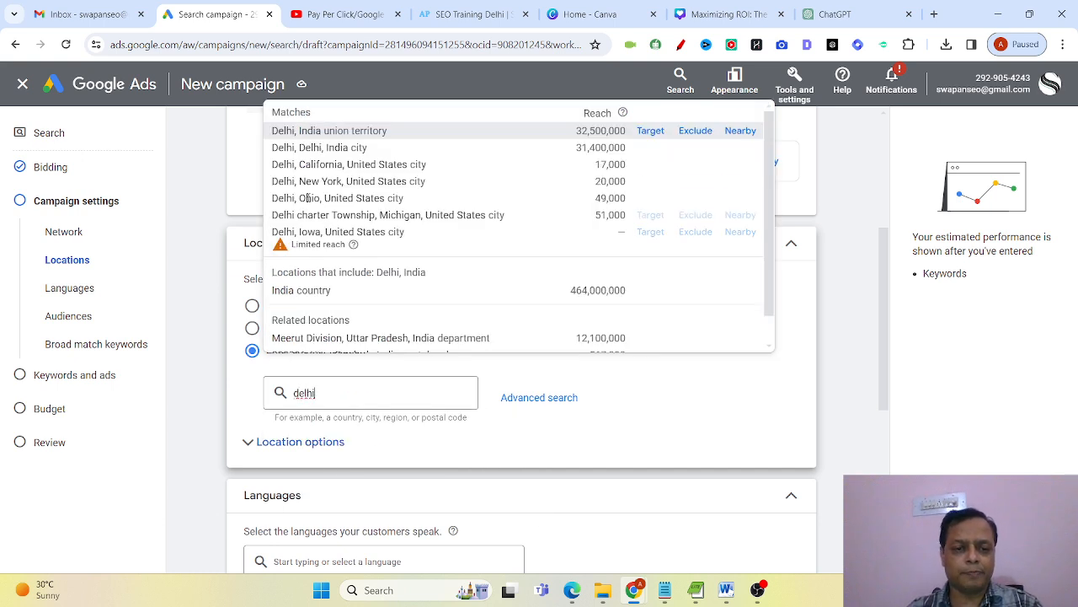
pyautogui.click(387, 131)
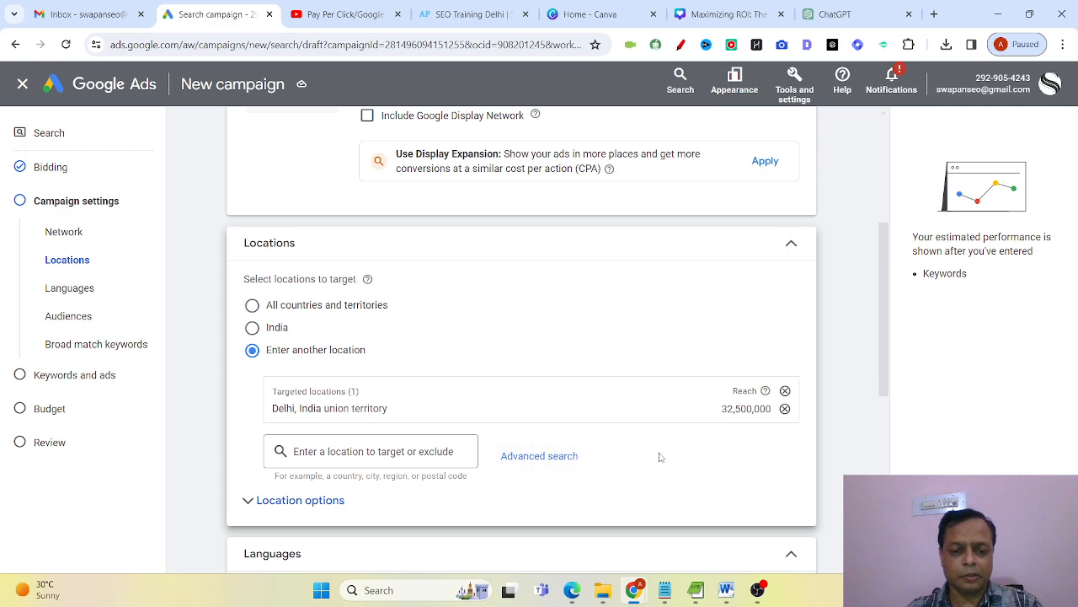
# Add Hindi alongside English as a language the campaign's customers speak.
pyautogui.scroll(-2, 661, 453)
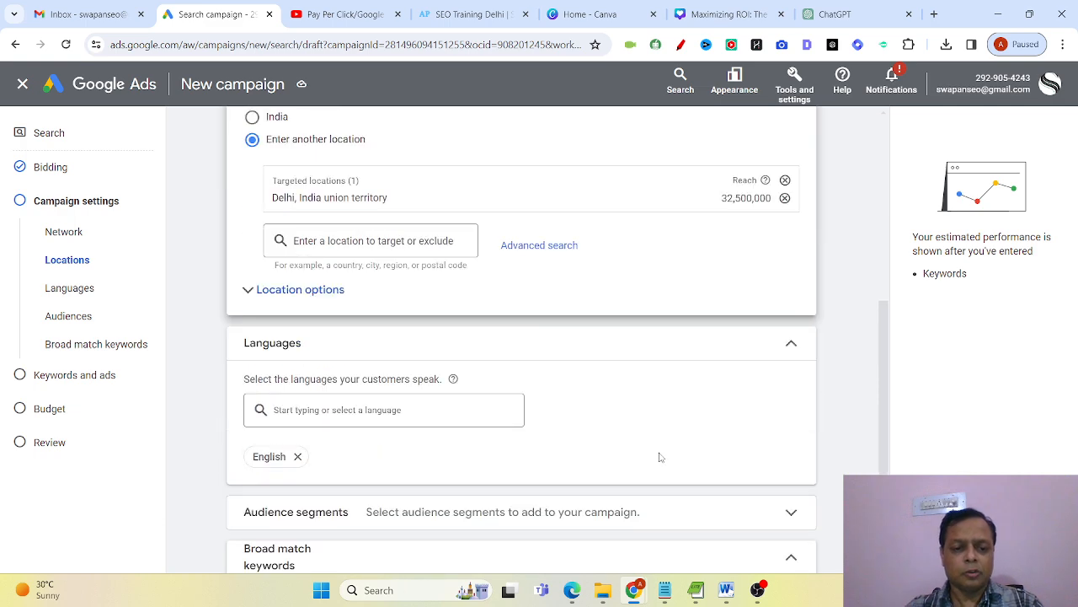
pyautogui.click(384, 411)
pyautogui.write('hindi')
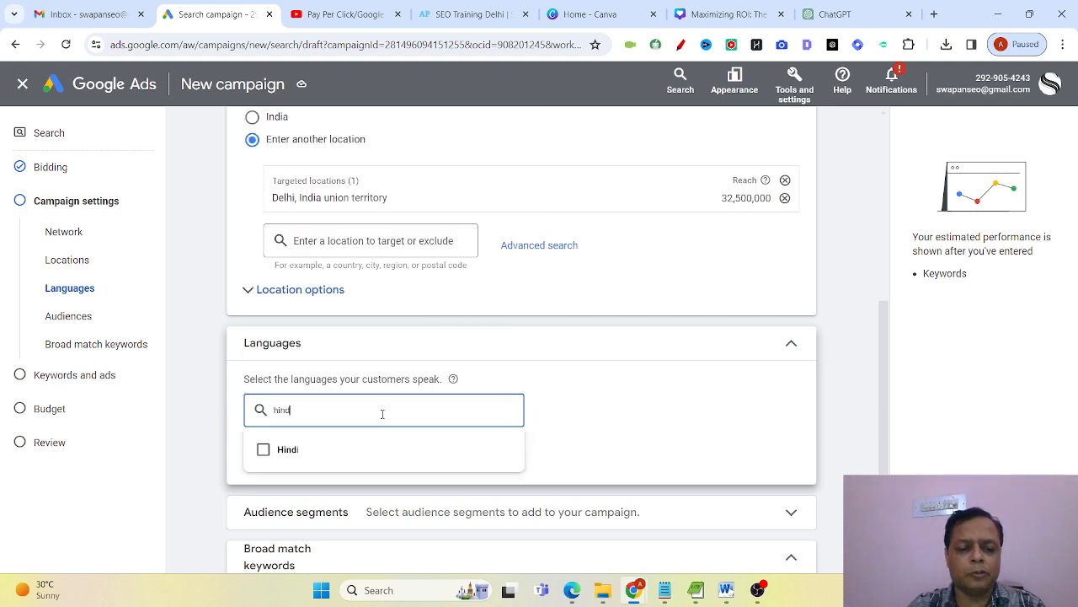
pyautogui.click(302, 449)
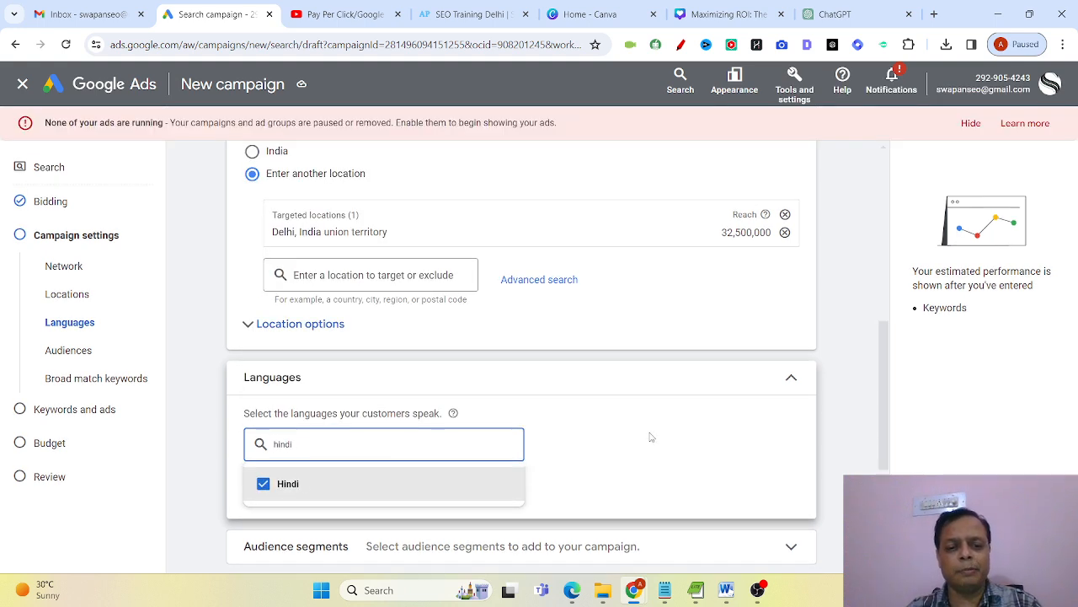
pyautogui.click(642, 447)
# Expand the additional campaign settings below the broad match keywords and open the ad schedule for editing.
pyautogui.scroll(-3, 642, 447)
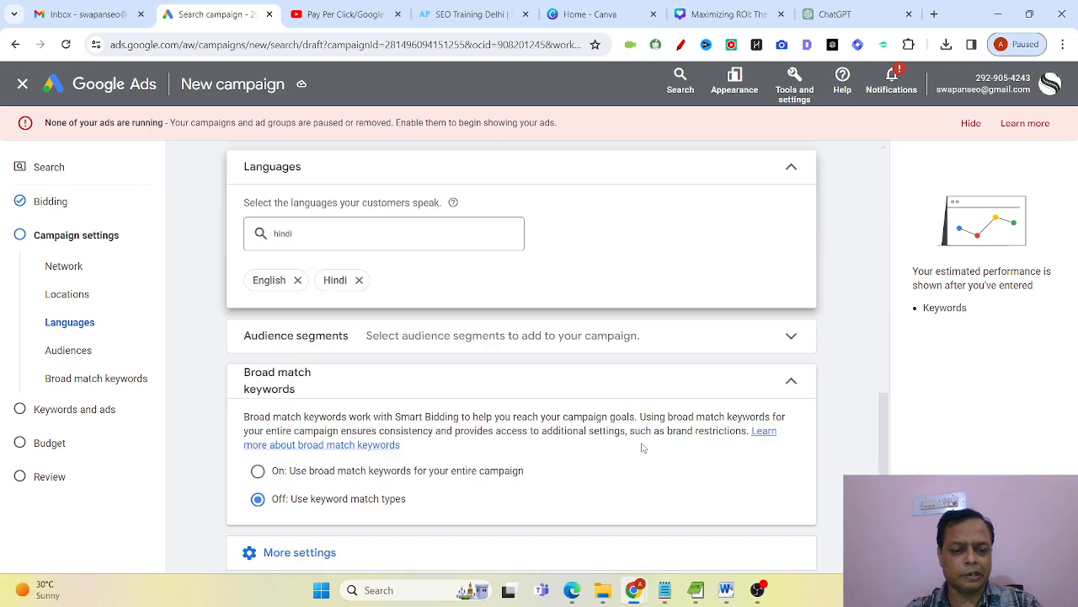
pyautogui.scroll(-1, 642, 447)
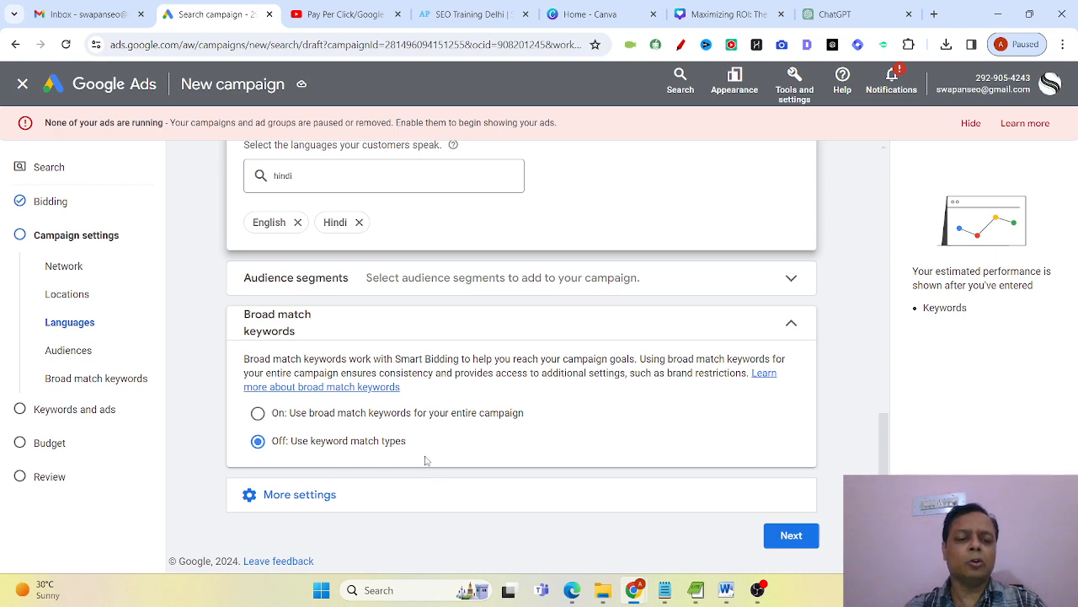
pyautogui.click(299, 495)
pyautogui.scroll(-2, 417, 472)
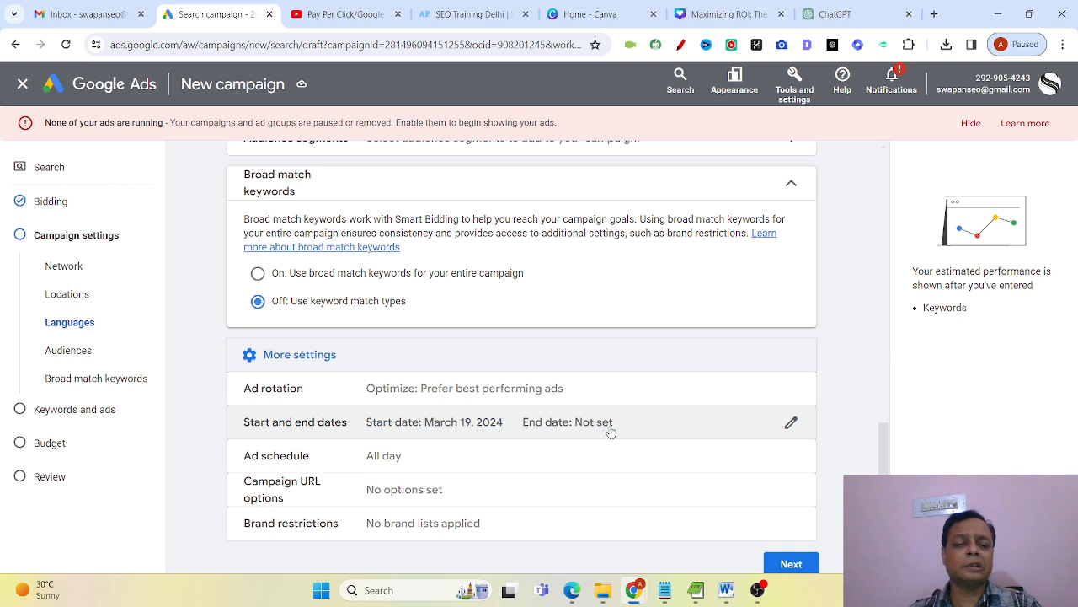
pyautogui.click(444, 459)
pyautogui.scroll(-1, 443, 461)
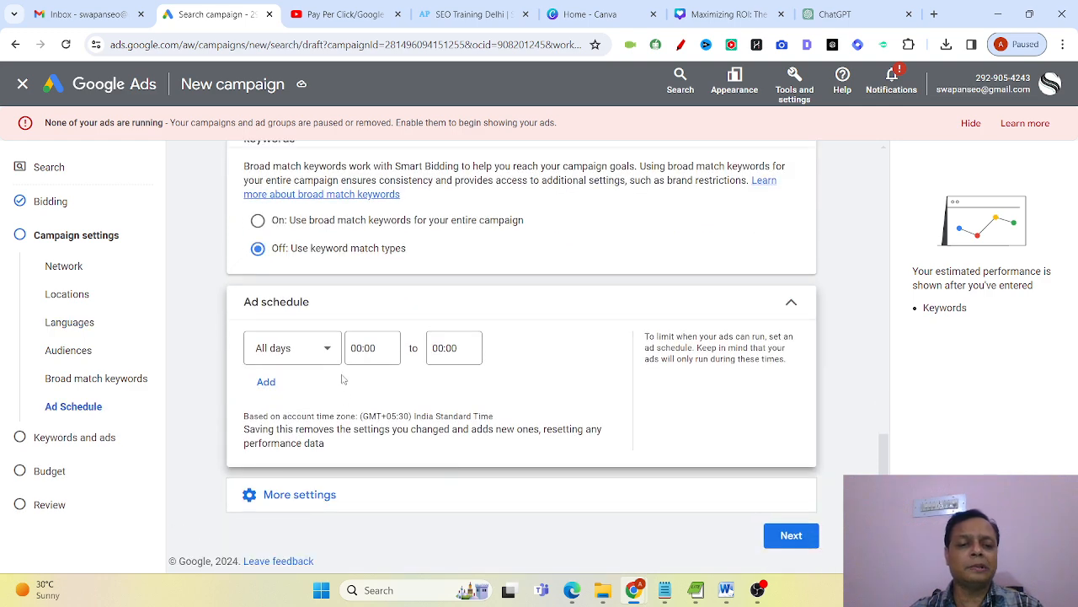
pyautogui.click(326, 350)
pyautogui.click(326, 361)
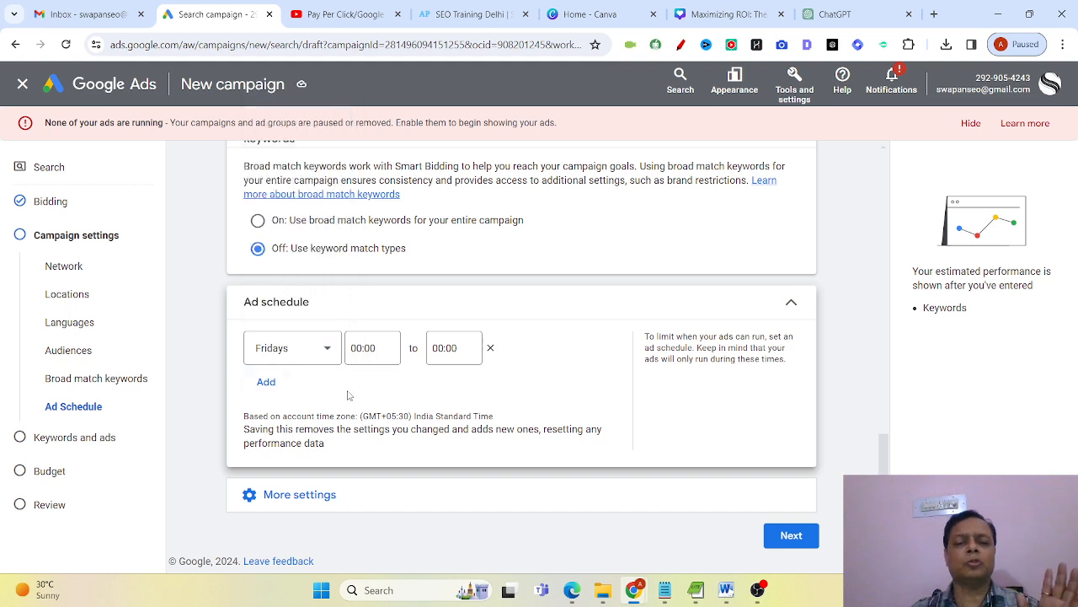
pyautogui.click(372, 351)
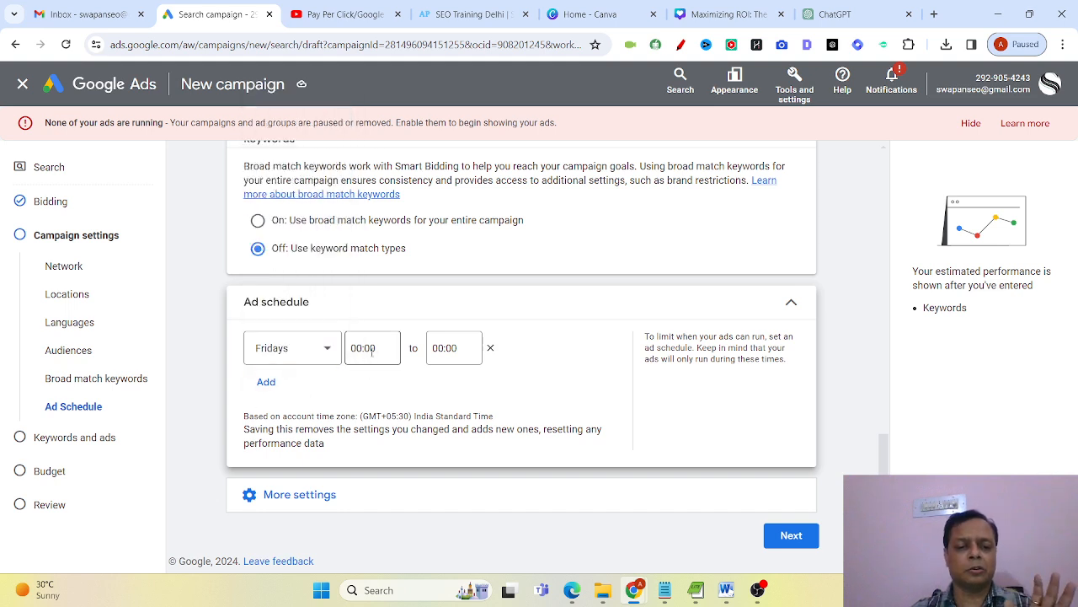
pyautogui.click(316, 347)
pyautogui.click(283, 115)
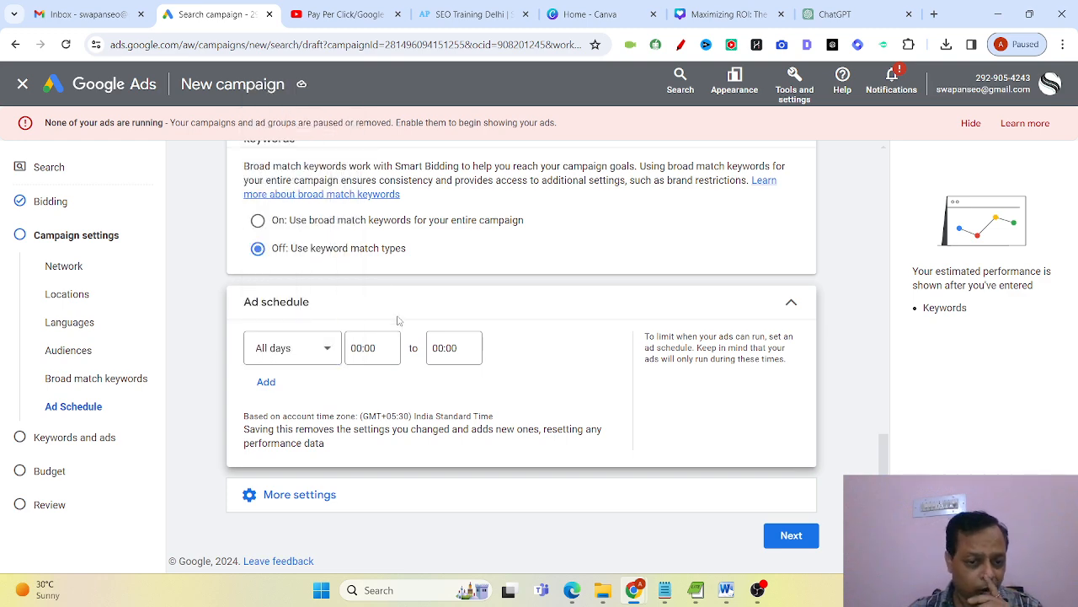
# Set the ad schedule's start time to 08:00 for all days.
pyautogui.click(356, 361)
pyautogui.scroll(-8, 365, 252)
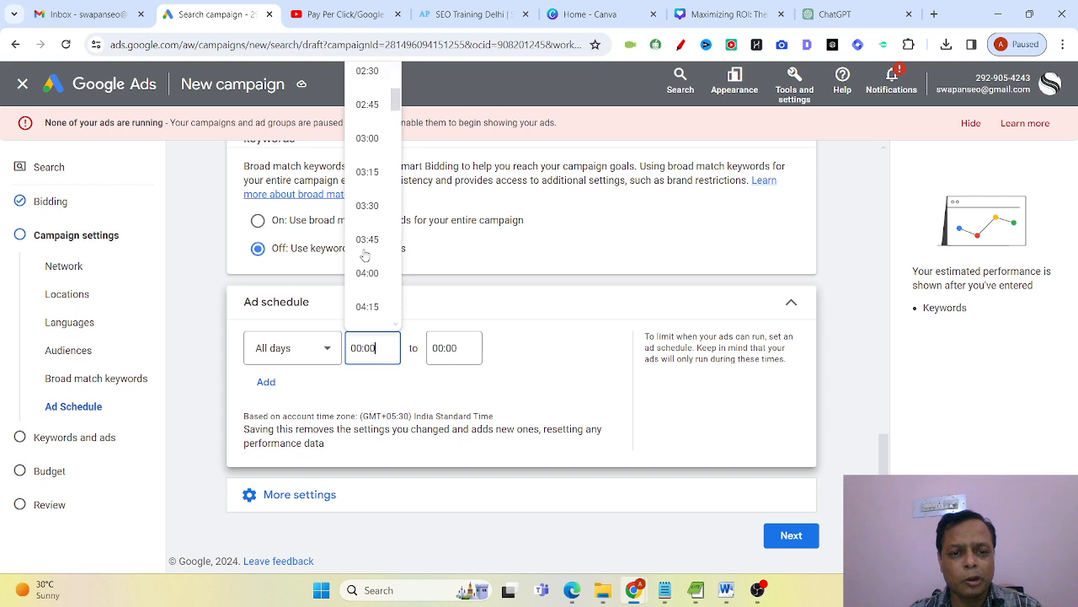
pyautogui.scroll(-8, 365, 253)
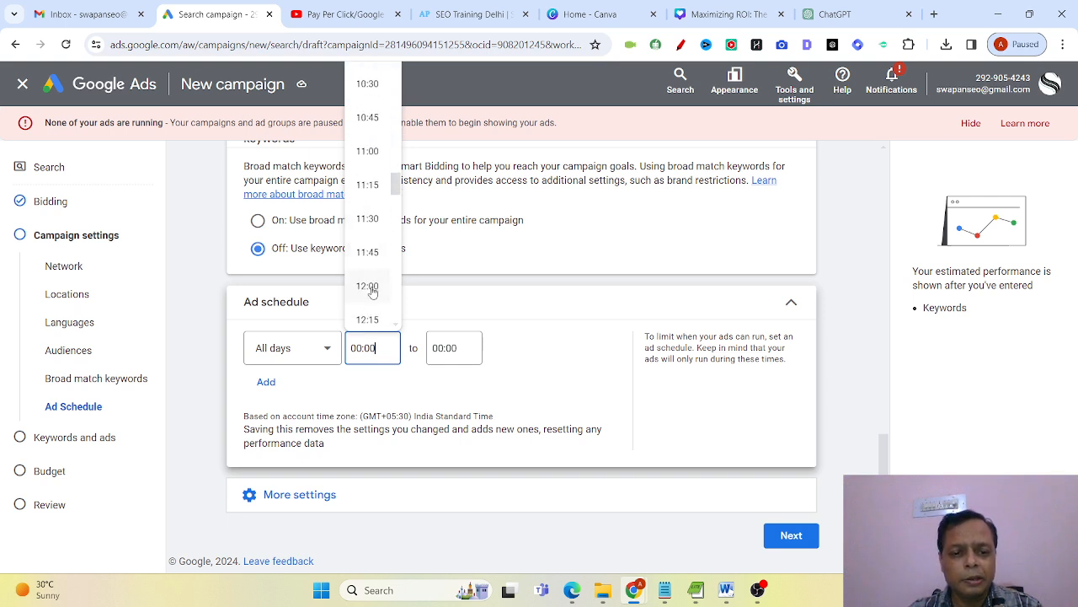
pyautogui.scroll(-3, 373, 291)
pyautogui.scroll(2, 373, 291)
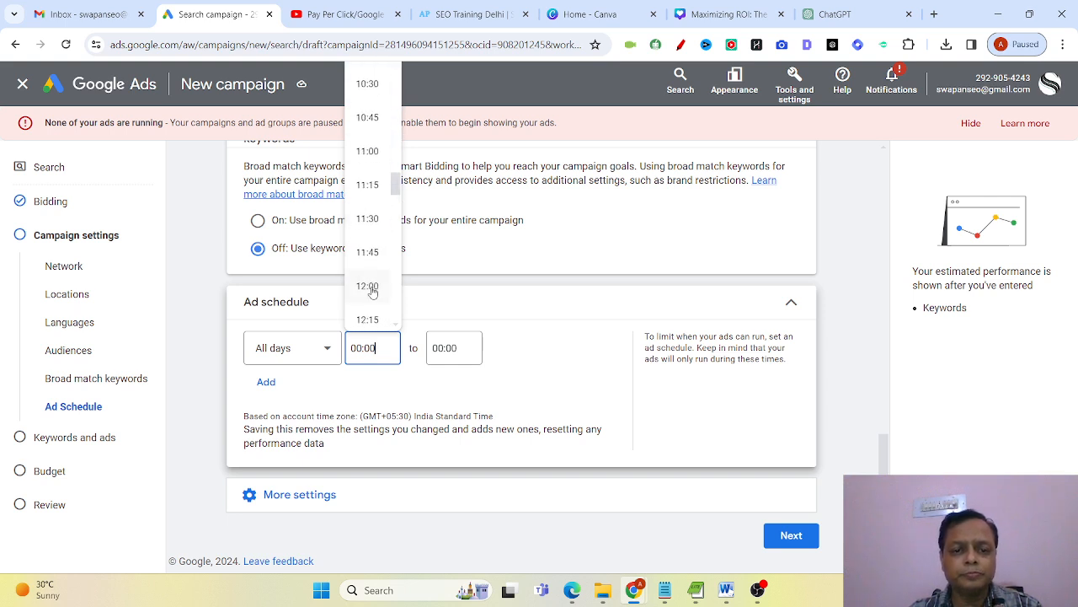
pyautogui.scroll(6, 373, 291)
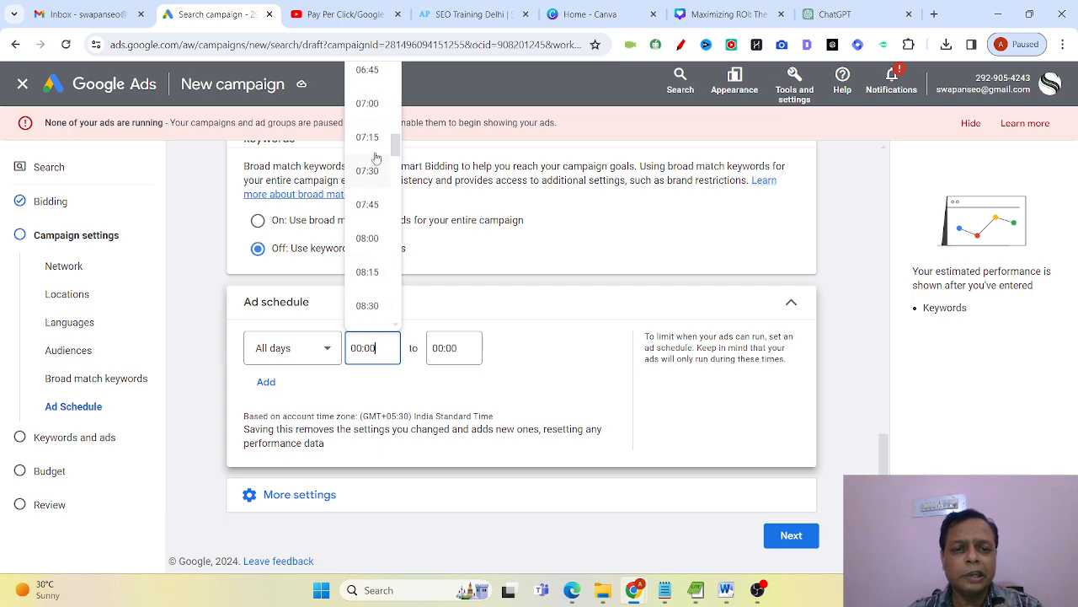
pyautogui.click(371, 239)
# Set the ad schedule's end time to 20:00 and continue to the keywords and ads settings.
pyautogui.click(447, 347)
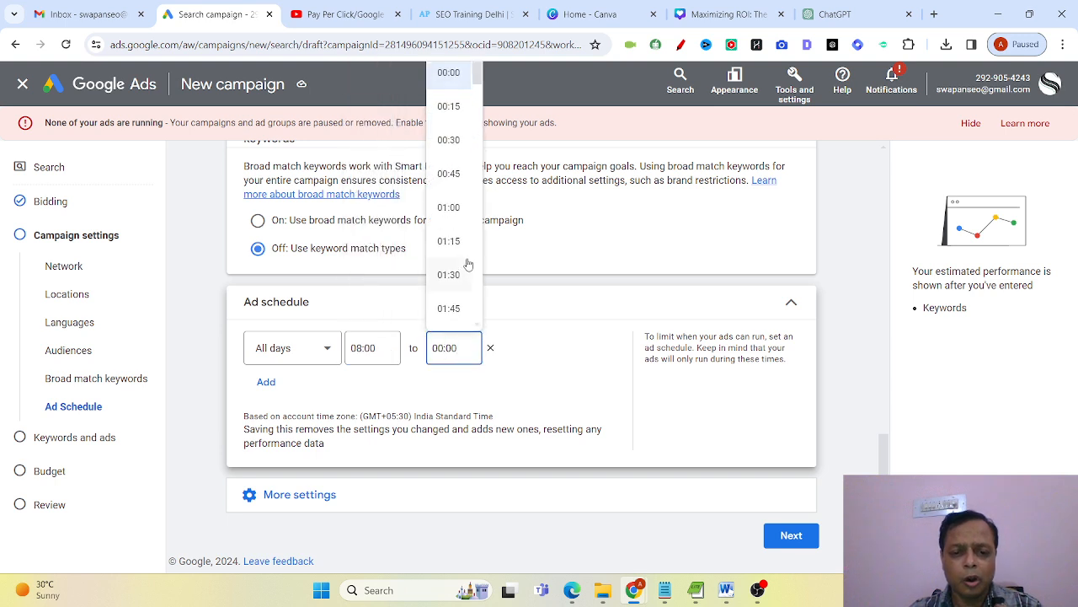
pyautogui.scroll(-8, 468, 263)
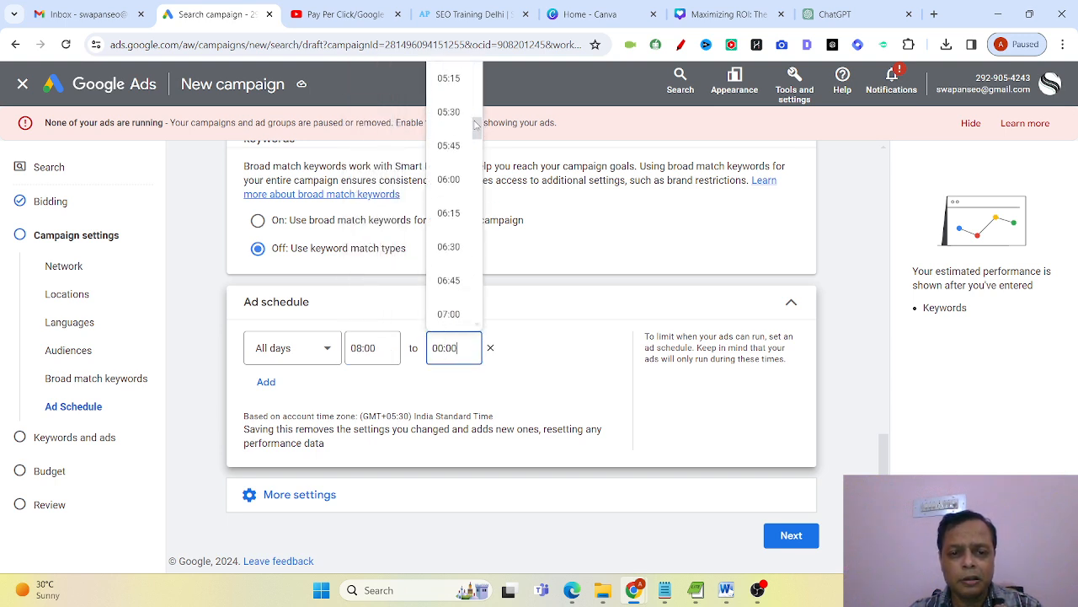
pyautogui.moveTo(478, 126); pyautogui.dragTo(474, 267)
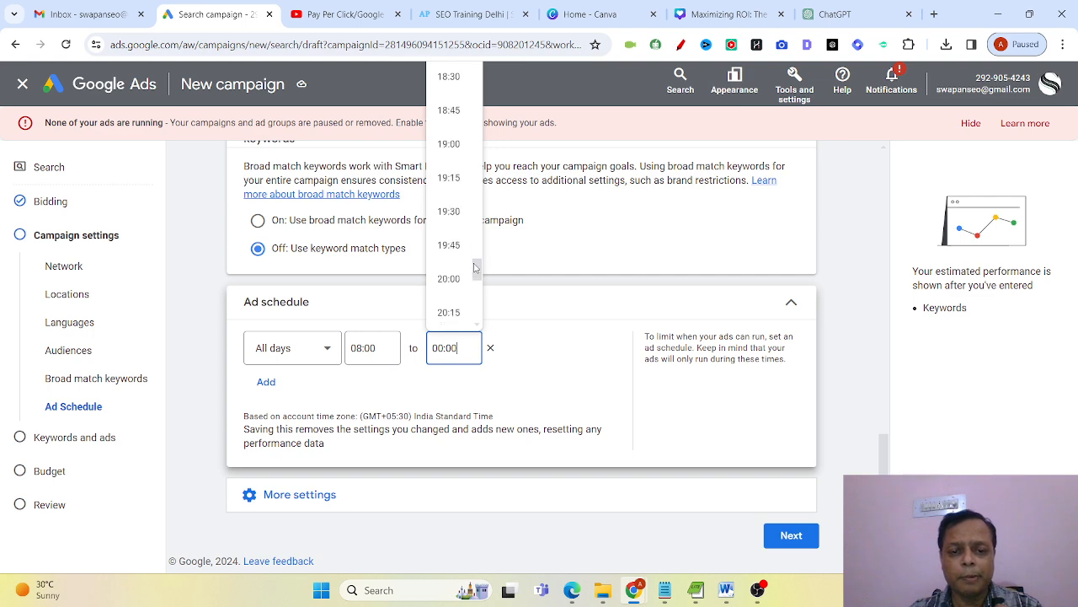
pyautogui.click(448, 278)
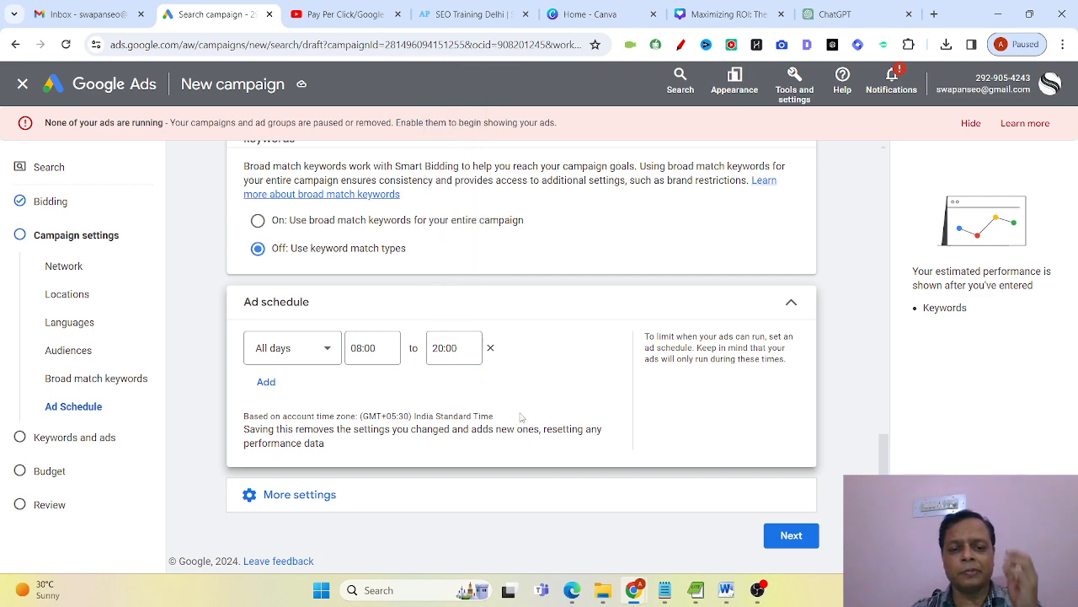
pyautogui.click(783, 537)
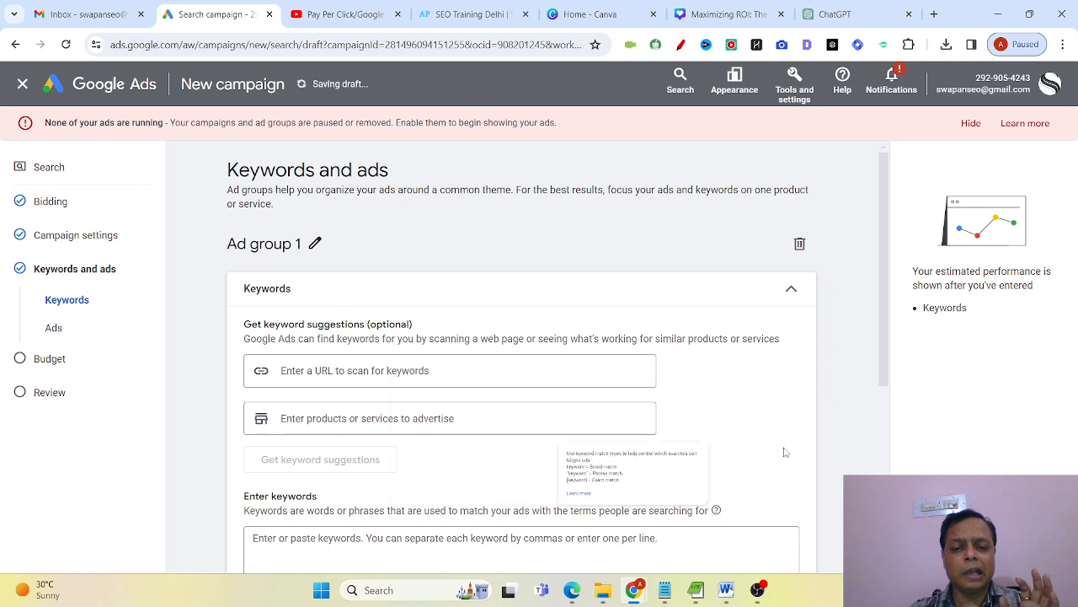
# Review the SEO Training Delhi landing page on the Adwen Plus website and its web address.
pyautogui.scroll(-2, 760, 450)
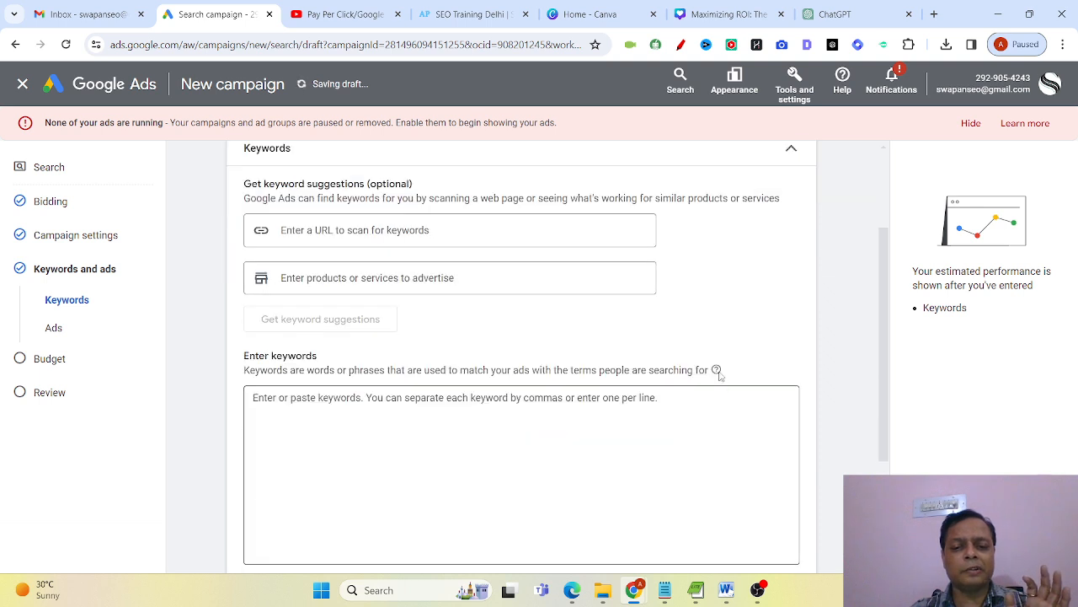
pyautogui.click(444, 413)
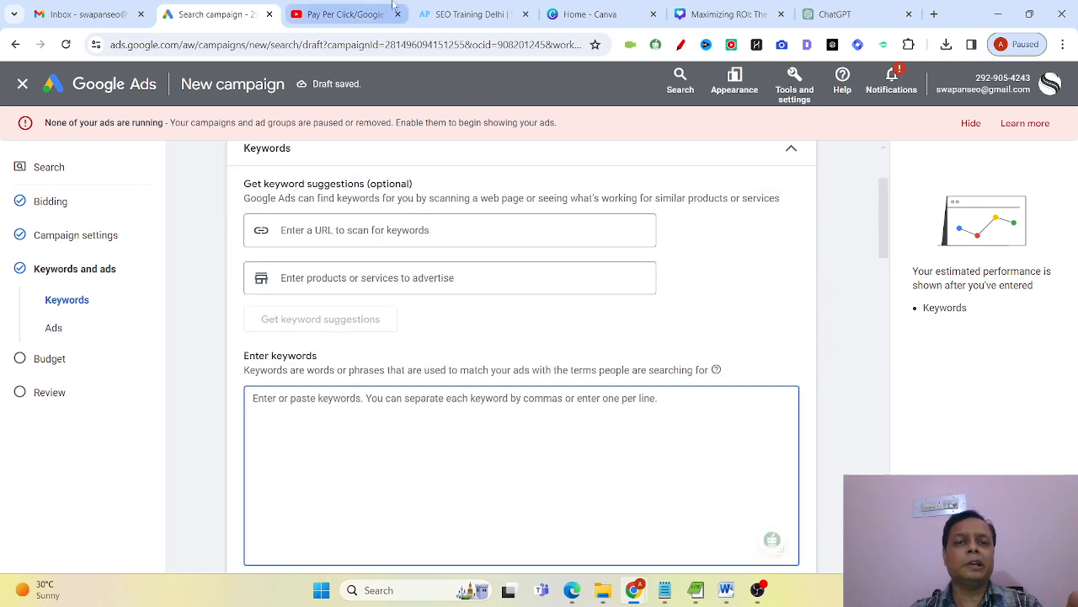
pyautogui.click(456, 7)
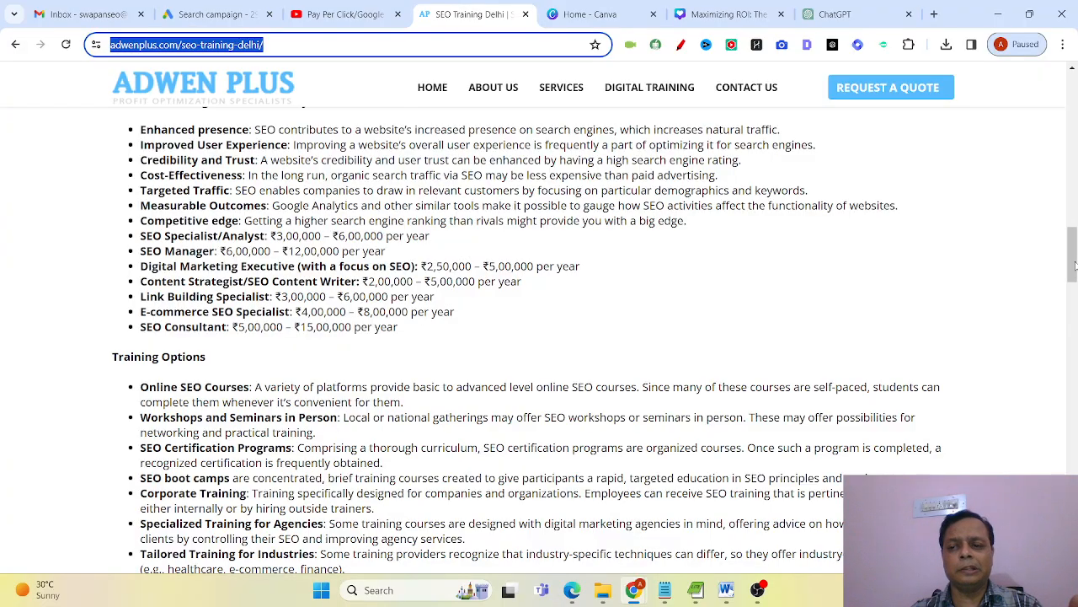
pyautogui.moveTo(1073, 266); pyautogui.dragTo(1058, 91)
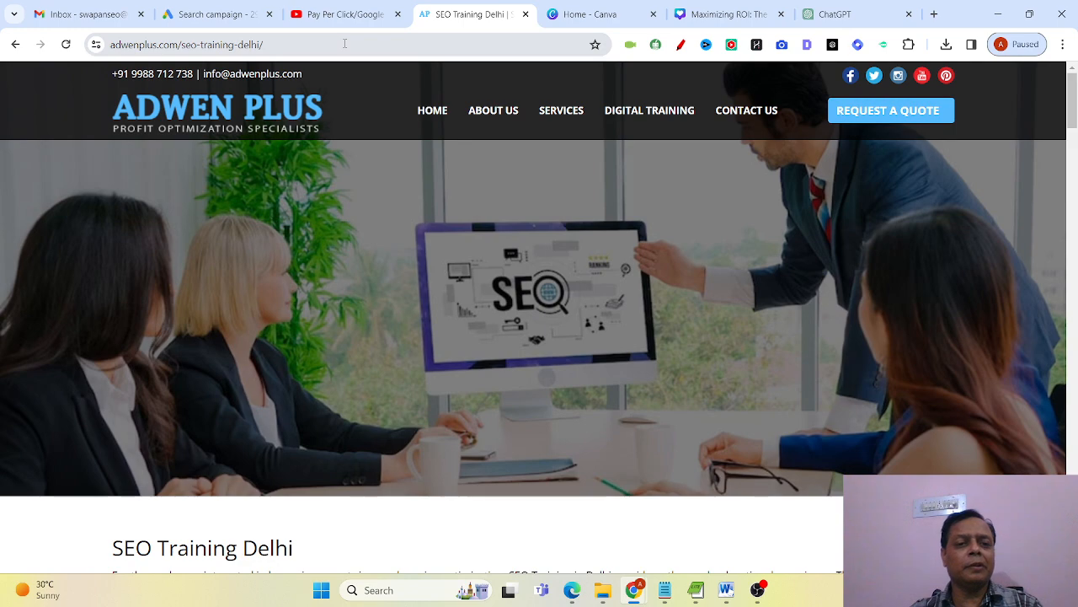
pyautogui.moveTo(345, 43); pyautogui.dragTo(3, 40)
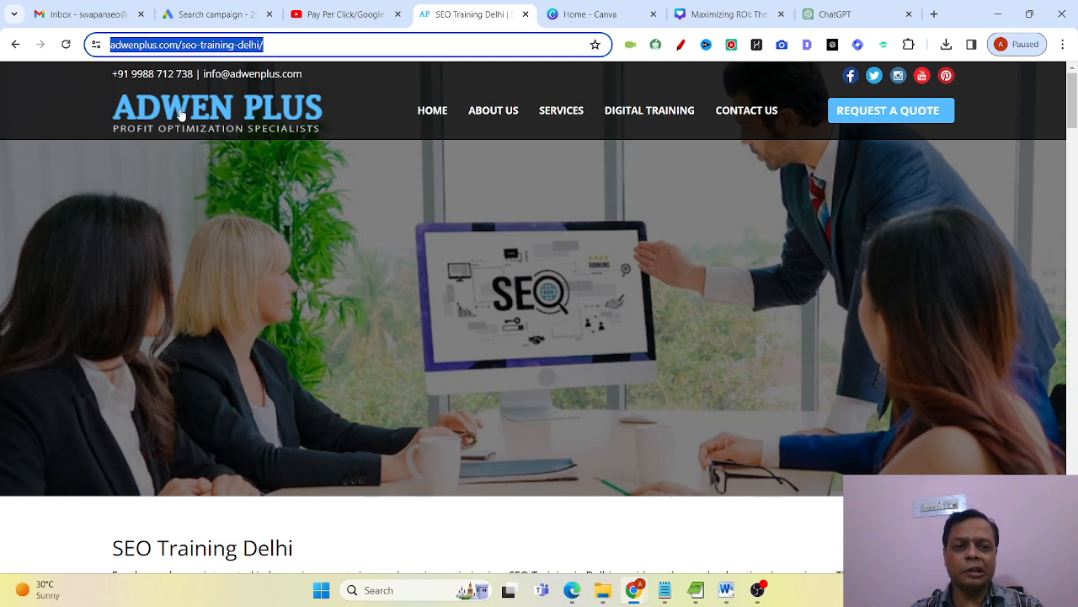
# Return to the Google Ads campaign and enter the exact match keyword [seo training in delhi] for Ad group 1.
pyautogui.click(220, 15)
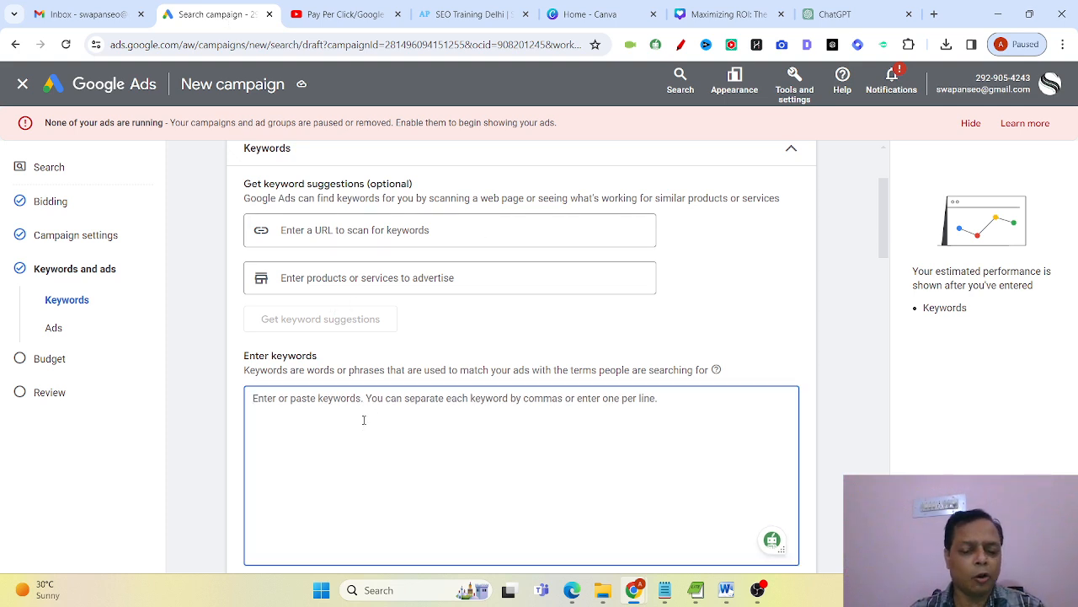
pyautogui.write('[')
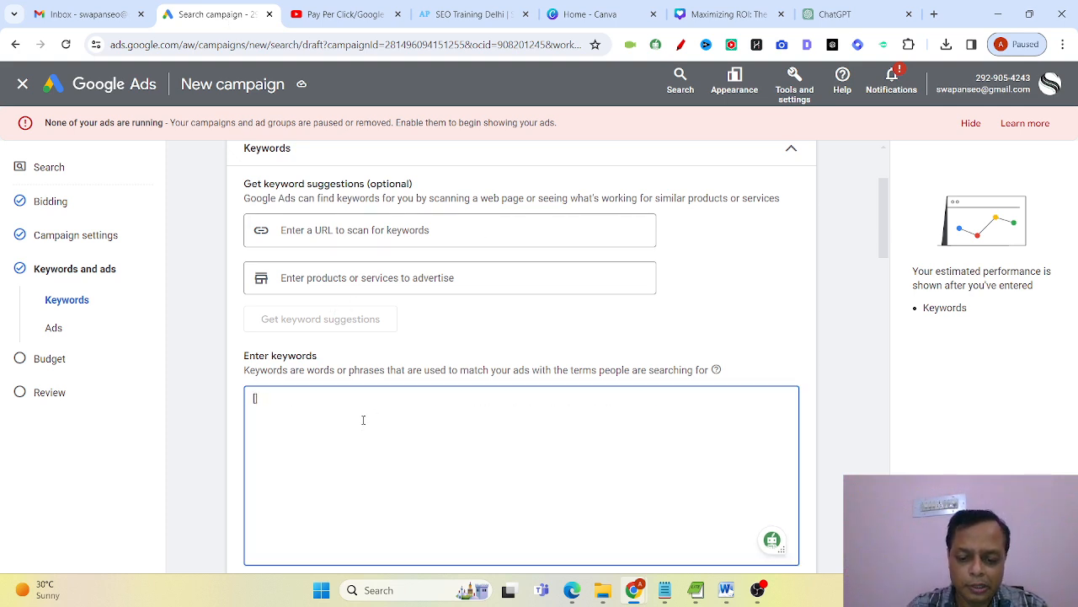
pyautogui.write('seo tr')
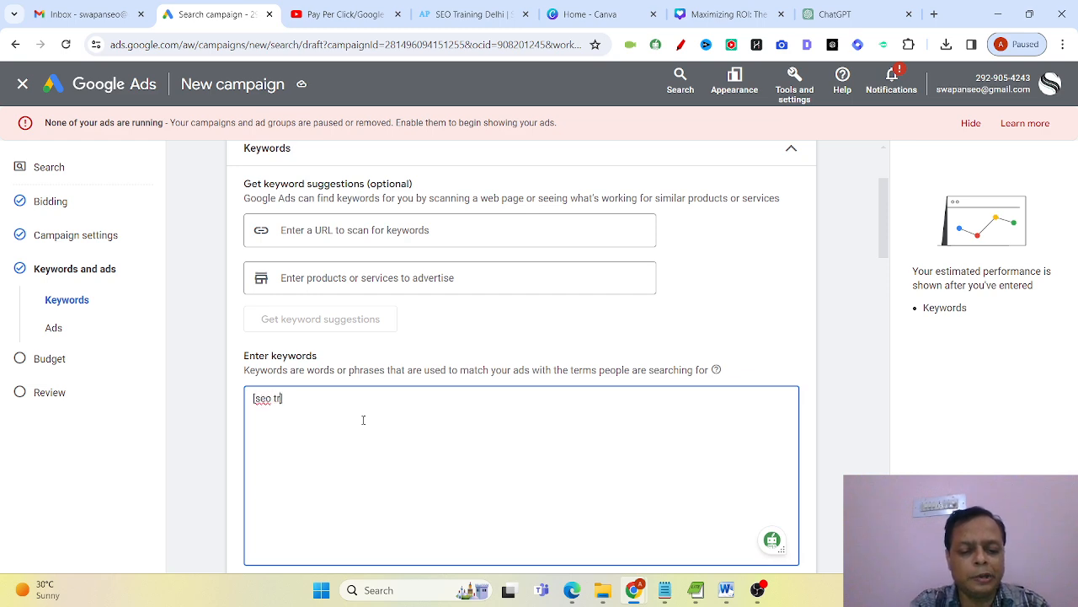
pyautogui.write('aining]')
pyautogui.write(' delhi')
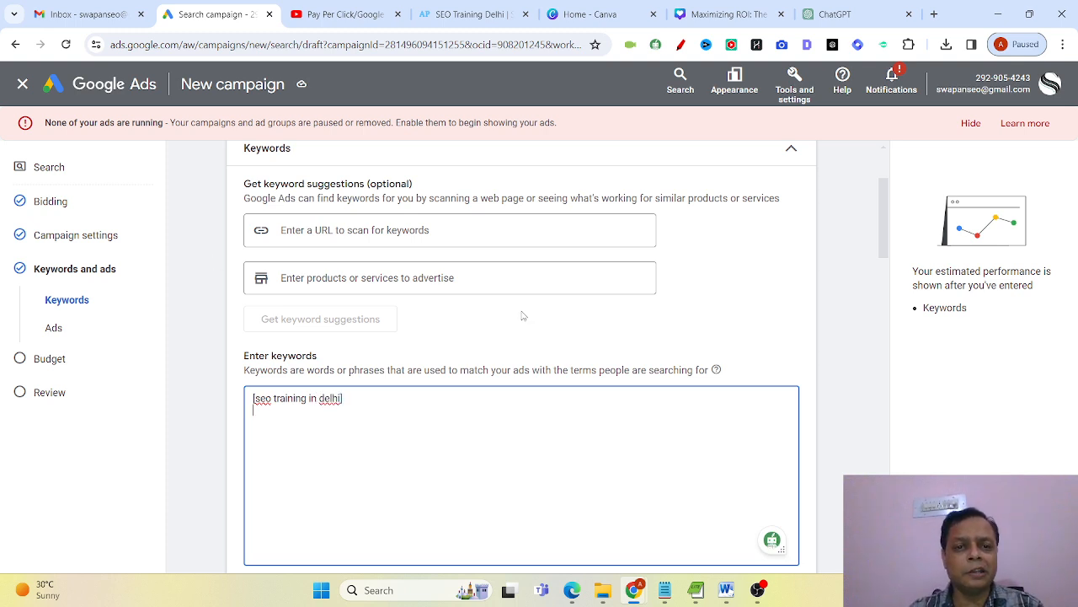
# Switch to the incognito browser window and examine the related searches in the Google results for seo training in delhi.
pyautogui.moveTo(634, 590)
pyautogui.click(708, 523)
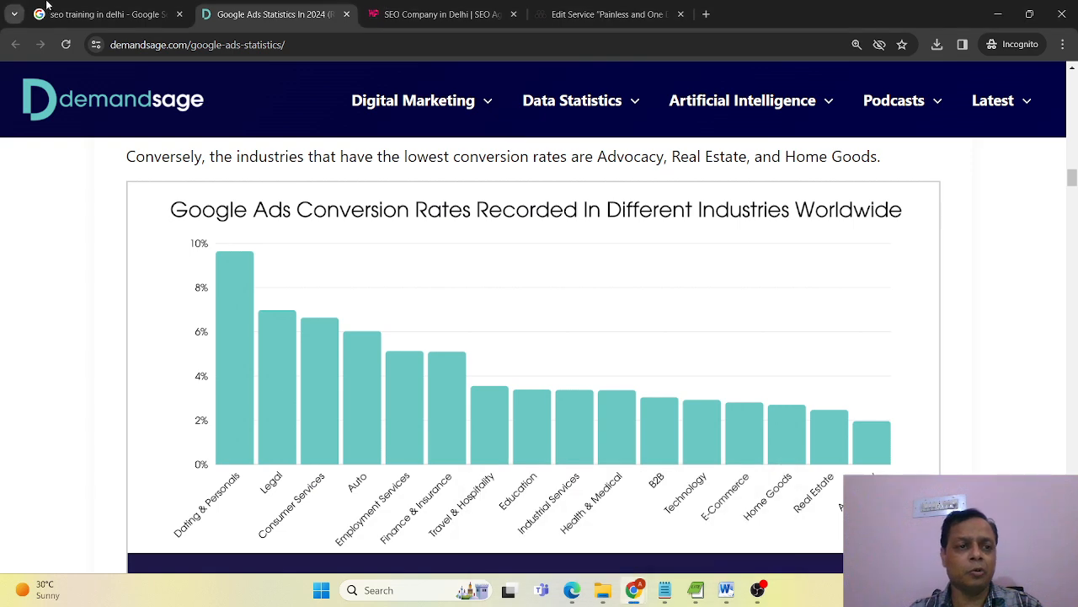
pyautogui.click(105, 15)
pyautogui.scroll(-3, 145, 261)
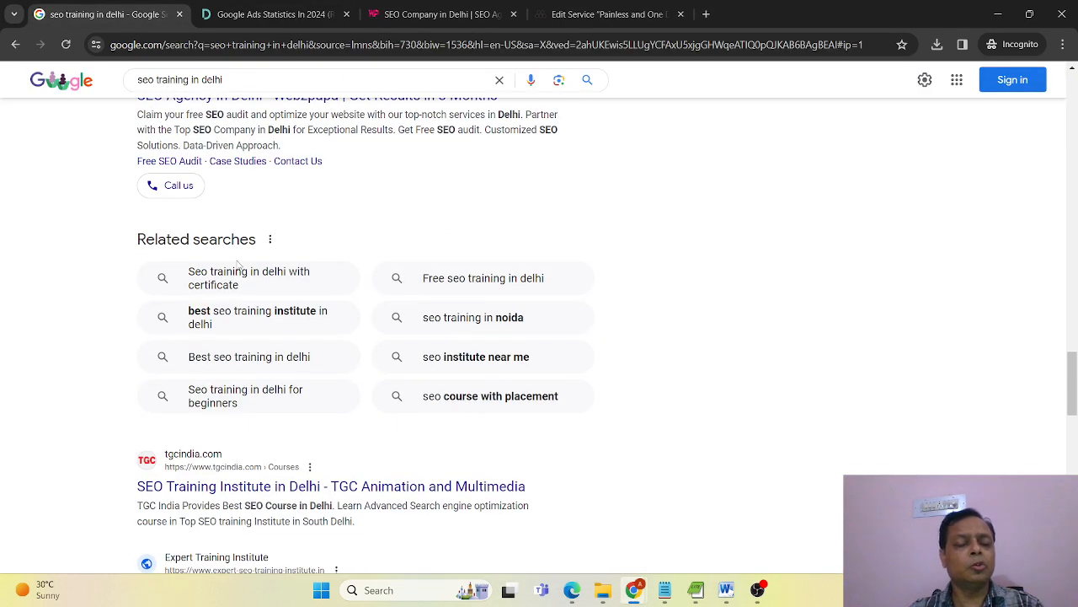
# Copy the eight related searches from the Google results into Ad group 1's keyword list in Google Ads, directly below [seo training in delhi].
pyautogui.moveTo(595, 404); pyautogui.dragTo(171, 285)
pyautogui.hotkey('ctrl', 'c')
pyautogui.click(720, 310)
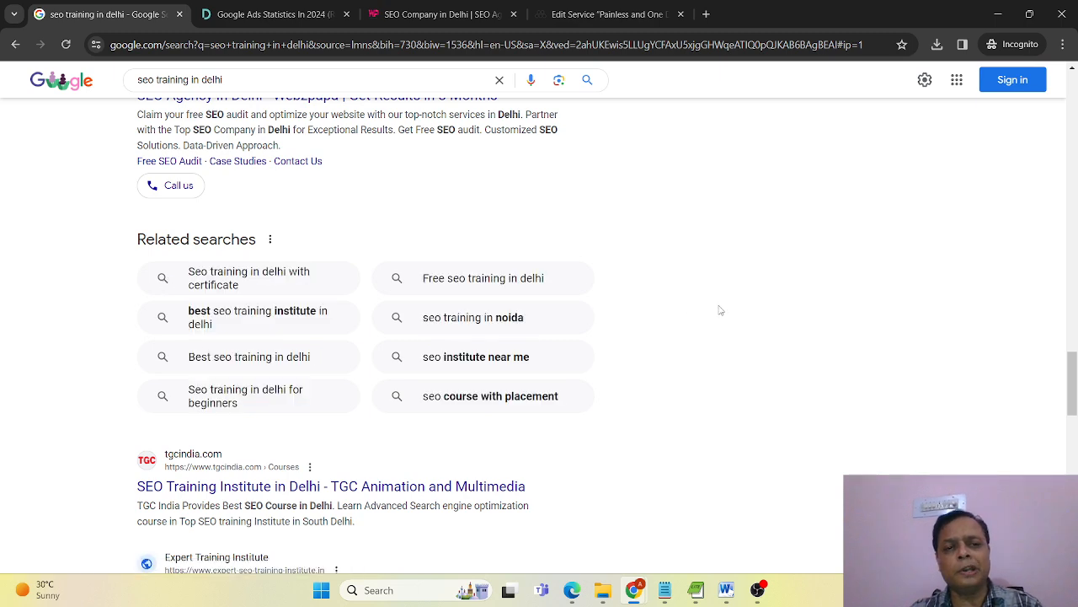
pyautogui.hotkey('alt', 'Tab')
pyautogui.click(366, 404)
pyautogui.hotkey('ctrl', 'v')
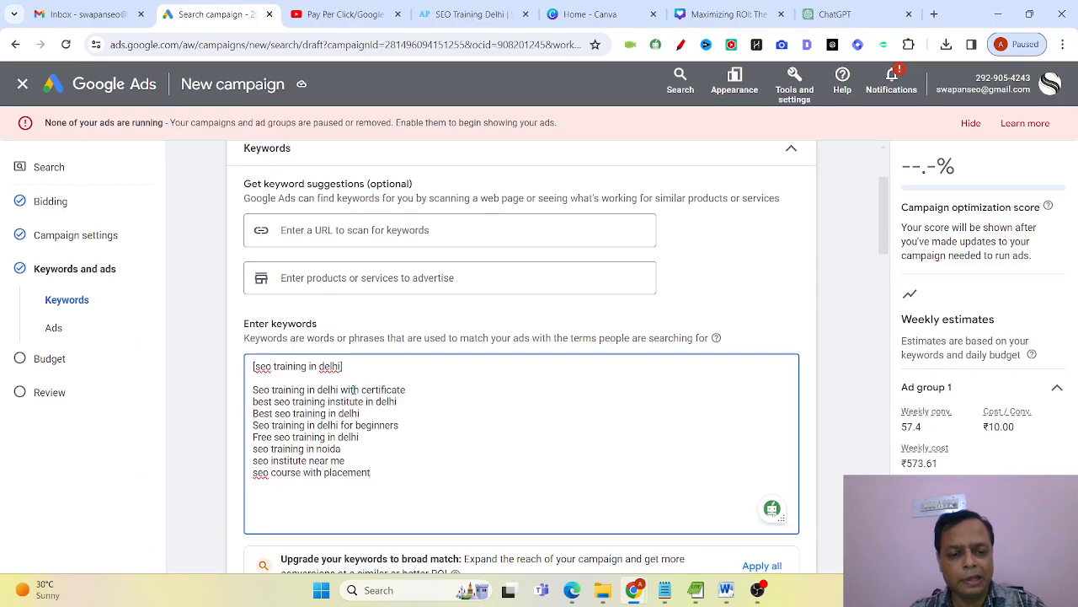
pyautogui.click(367, 364)
pyautogui.press('Delete')
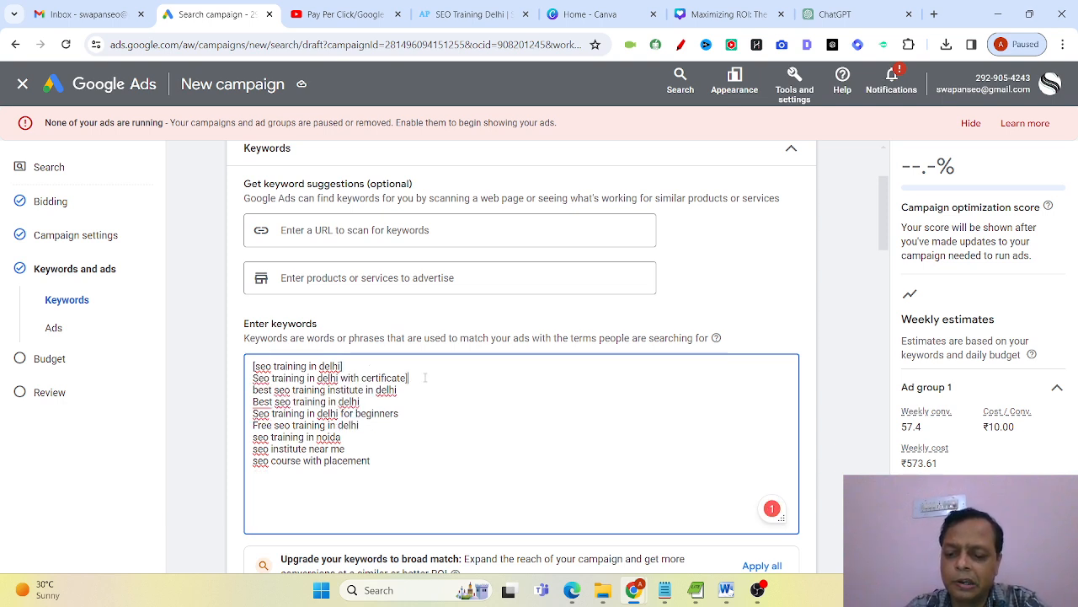
# Enclose the certificate, best institute, Best seo training in delhi and beginners keywords in square brackets for exact match.
pyautogui.press('Home')
pyautogui.write('[')
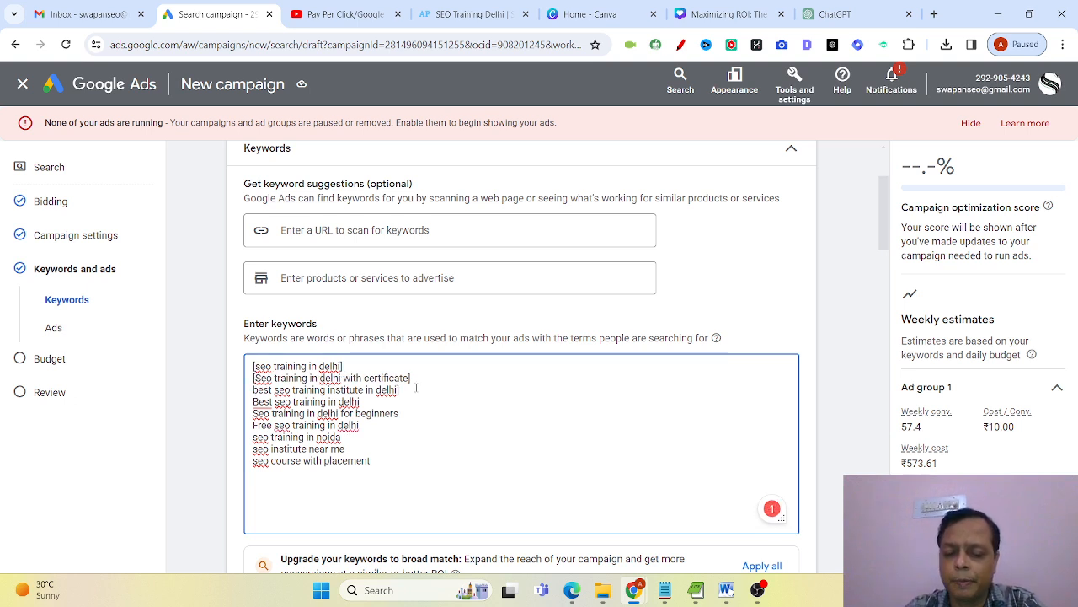
pyautogui.write('[')
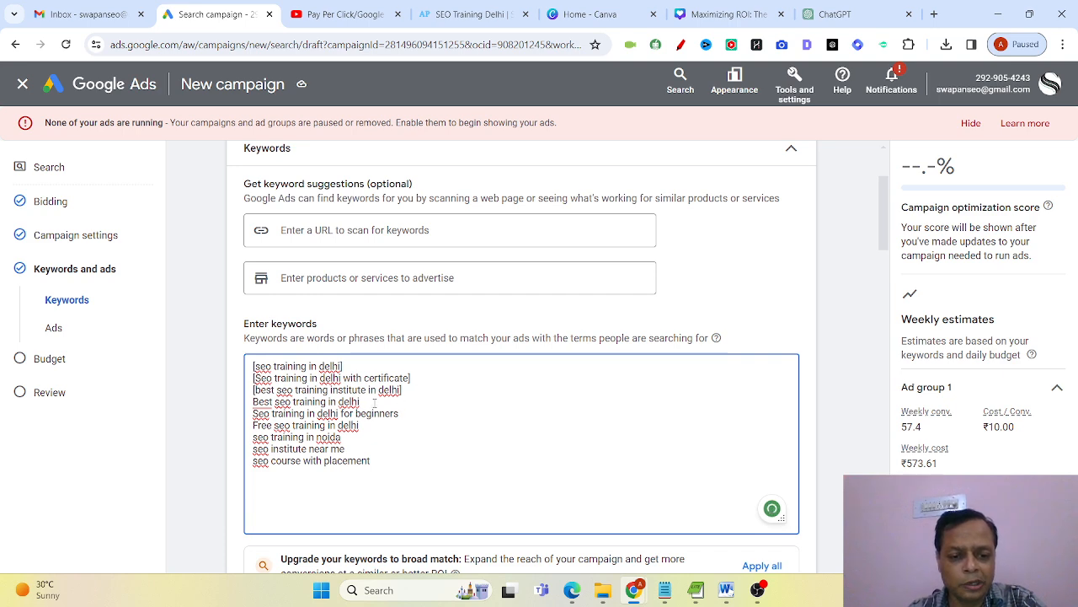
pyautogui.write(']')
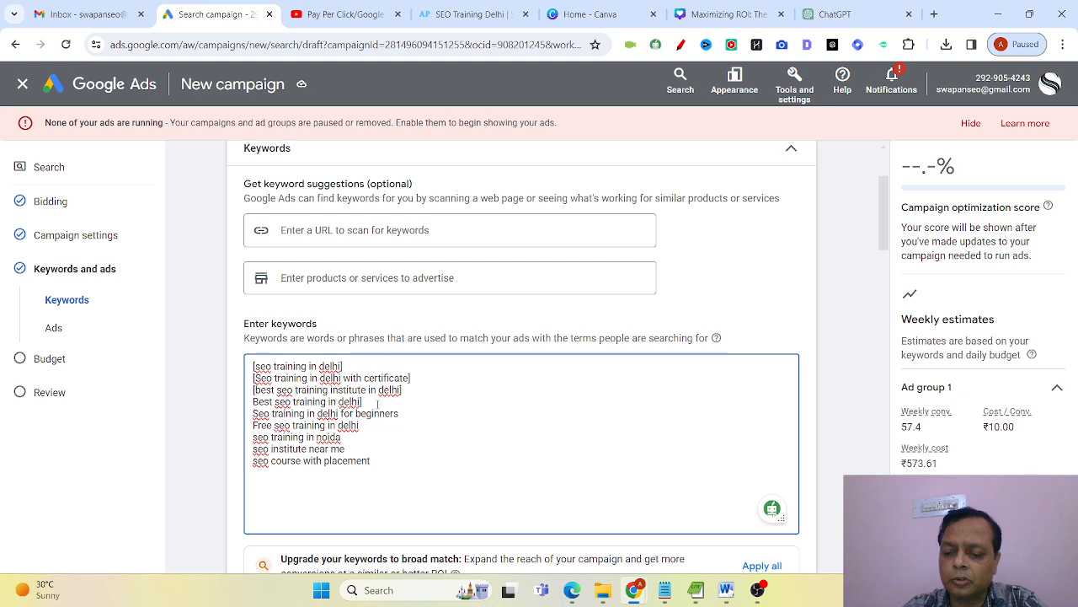
pyautogui.press('Home')
pyautogui.write('[')
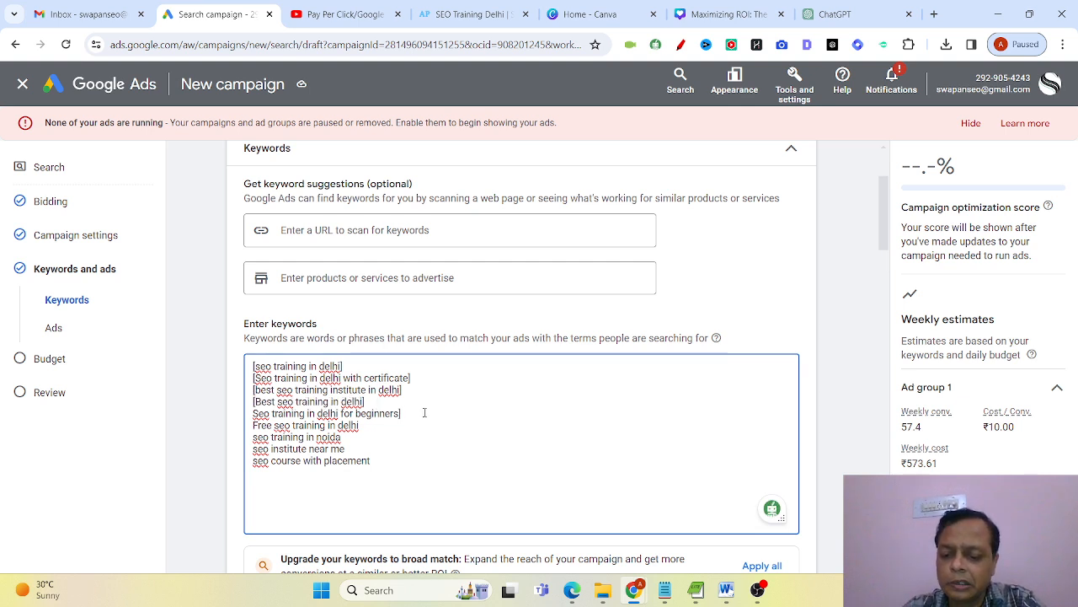
pyautogui.press('Home')
pyautogui.write('[')
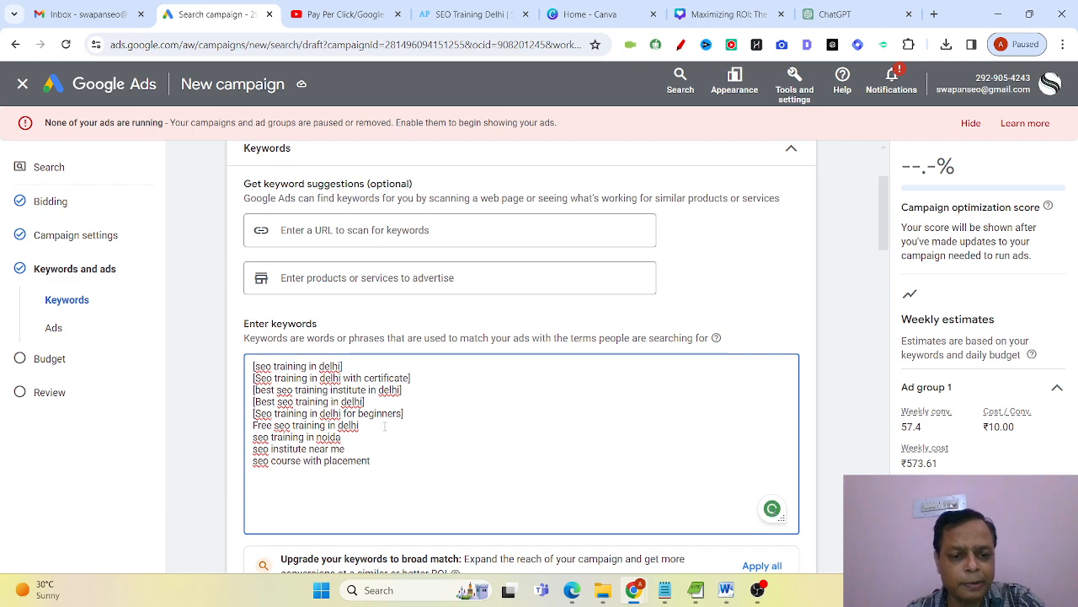
# Remove the keywords "Free seo training in delhi" and "seo training in noida" from the list.
pyautogui.moveTo(385, 426); pyautogui.dragTo(252, 428)
pyautogui.press('BackSpace')
pyautogui.press('BackSpace')
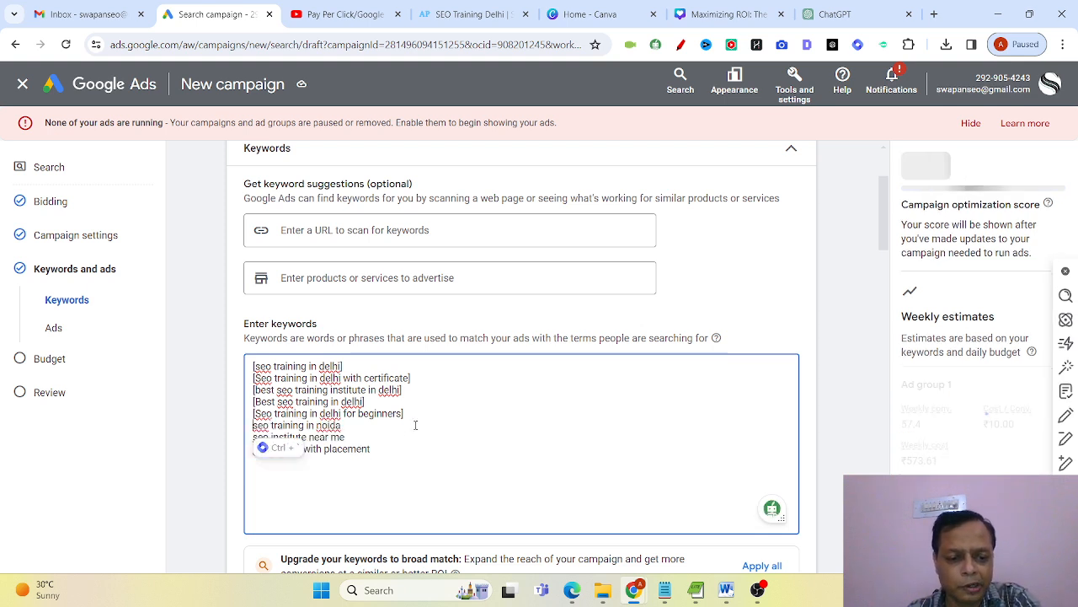
pyautogui.moveTo(342, 425); pyautogui.dragTo(229, 427)
pyautogui.press('BackSpace')
pyautogui.press('BackSpace')
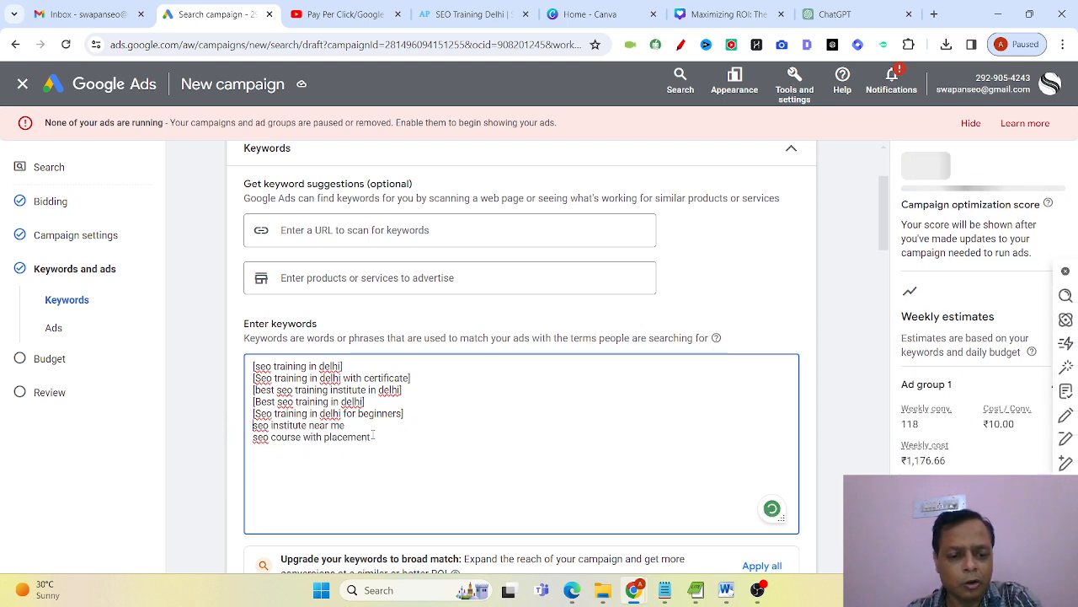
# Change "seo institute near me" to the exact match keyword [seo training near me] and delete "seo course with placement".
pyautogui.moveTo(270, 426); pyautogui.dragTo(309, 426)
pyautogui.write('training')
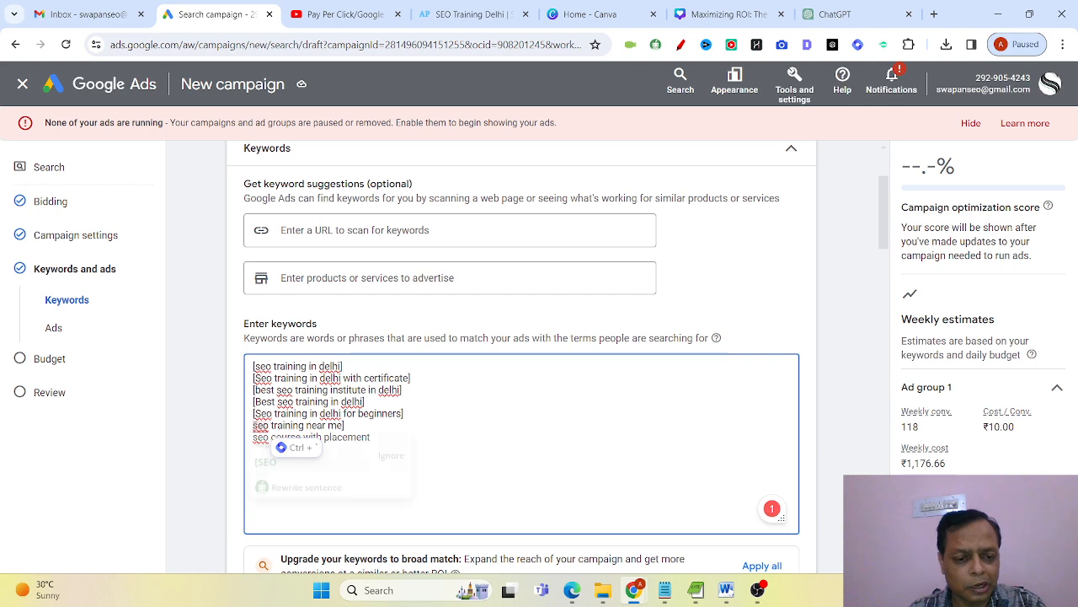
pyautogui.write('[')
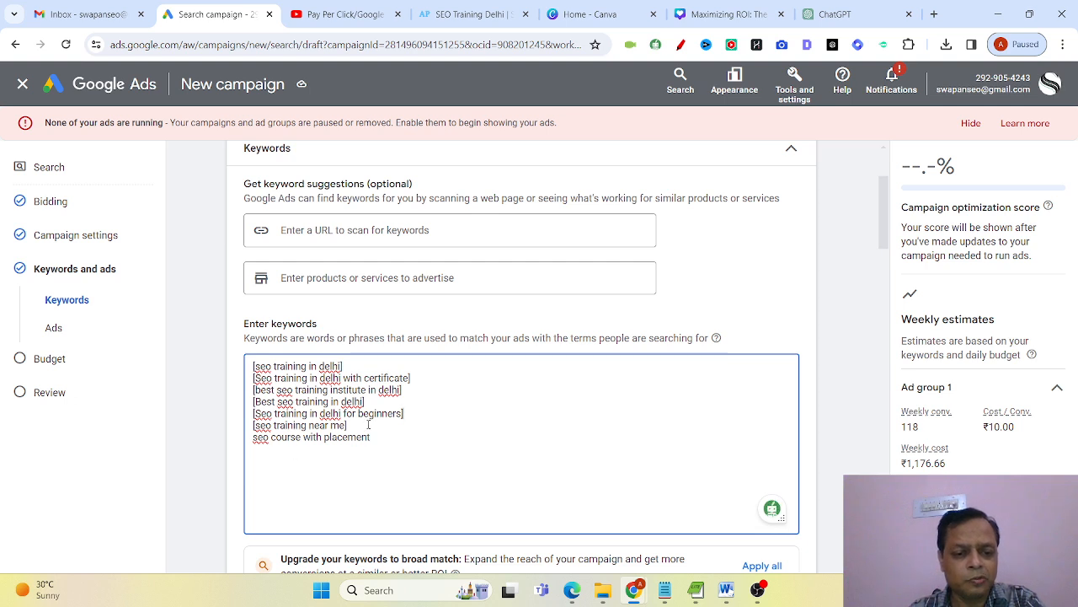
pyautogui.moveTo(367, 427); pyautogui.dragTo(413, 439)
pyautogui.press('BackSpace')
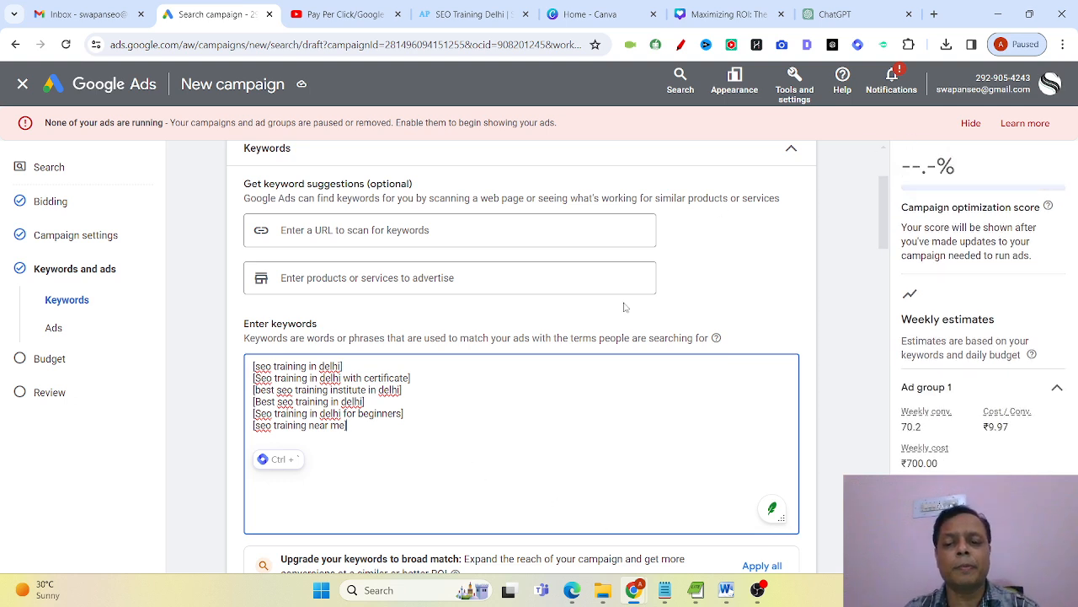
# Recheck the related searches in the incognito browser window, then return to the campaign's keyword list.
pyautogui.scroll(-2, 649, 378)
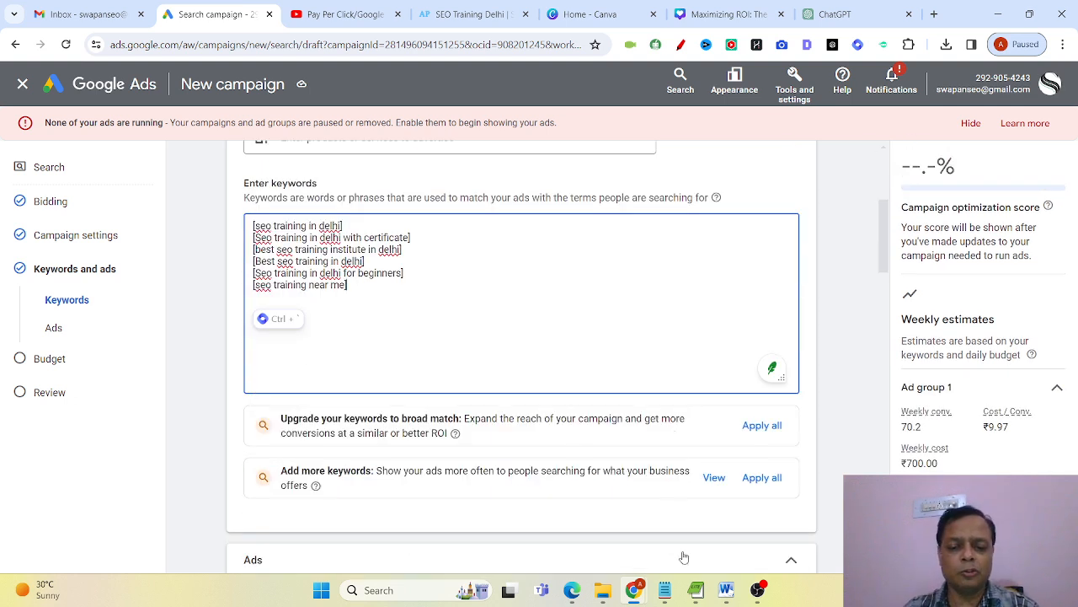
pyautogui.moveTo(633, 590)
pyautogui.click(644, 522)
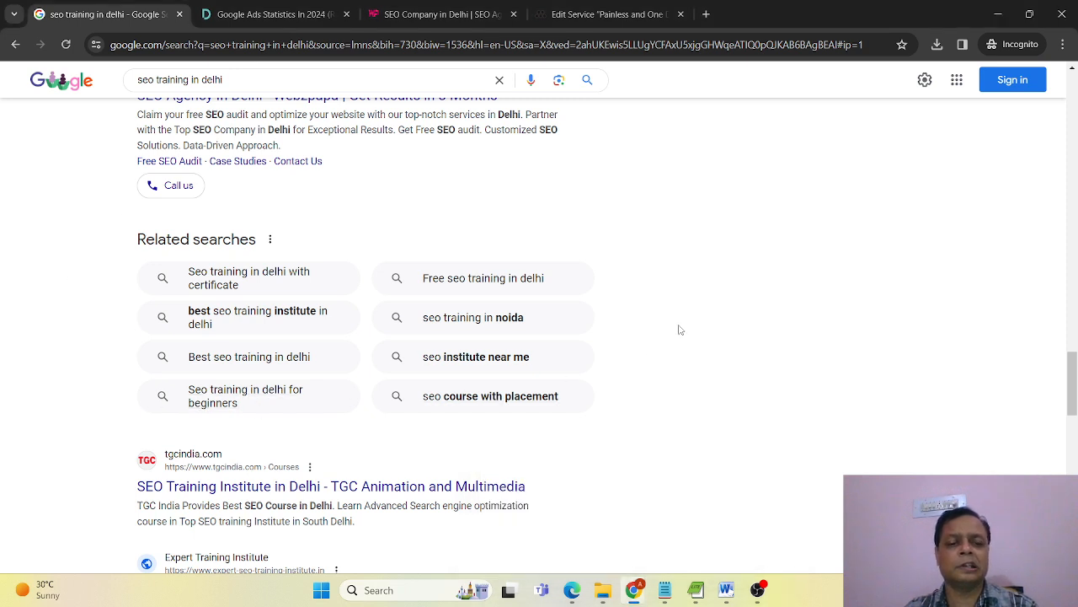
pyautogui.hotkey('alt', 'Tab')
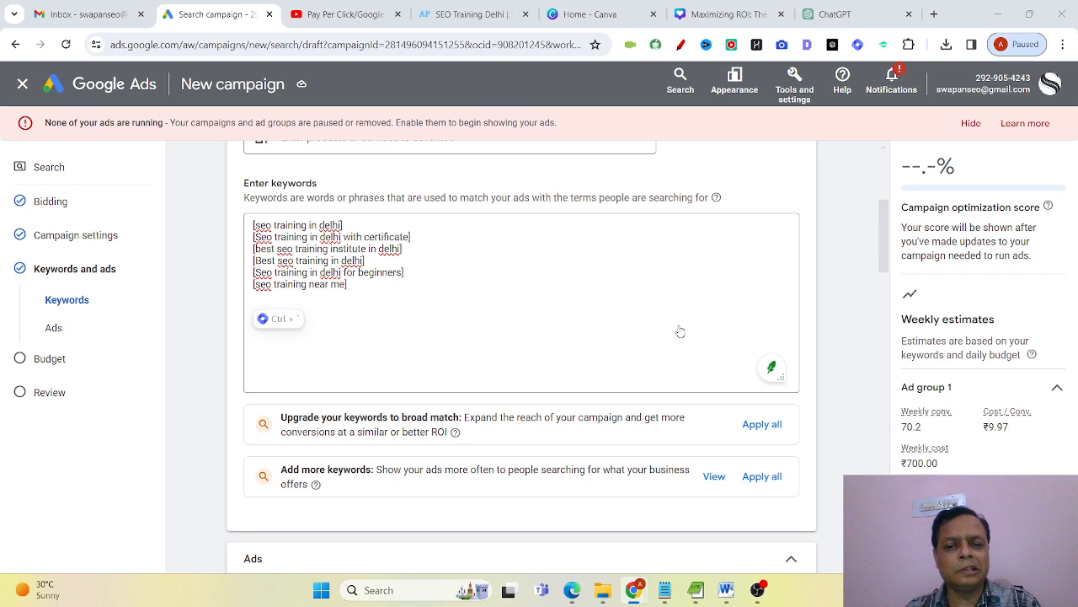
pyautogui.click(554, 324)
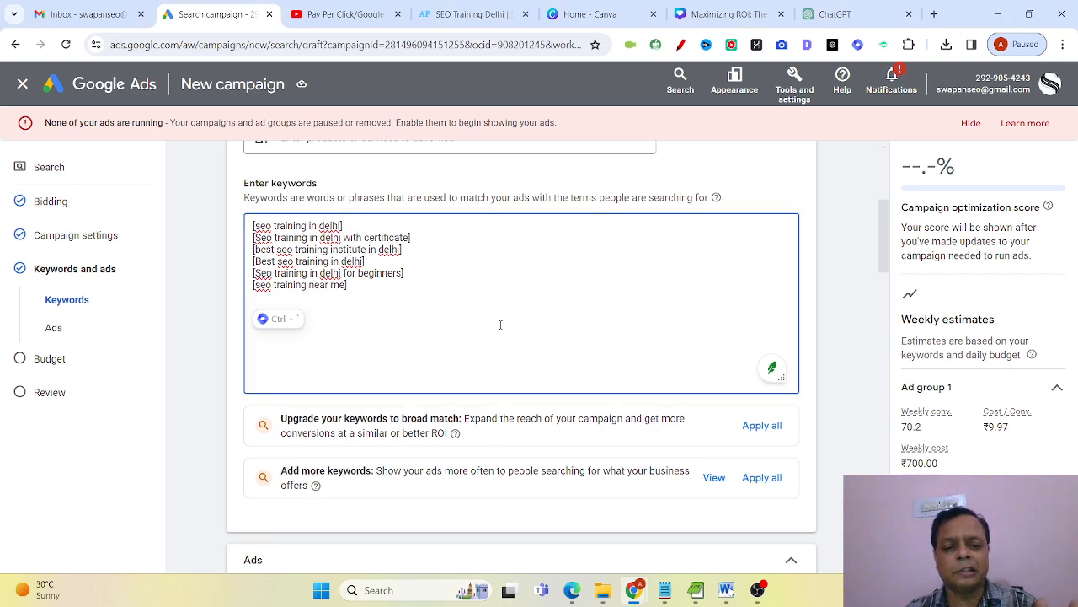
# Set the ad's final URL to the Adwen Plus landing page address, adwenplus.com/seo-training-delhi/.
pyautogui.scroll(-3, 499, 324)
pyautogui.scroll(-3, 500, 328)
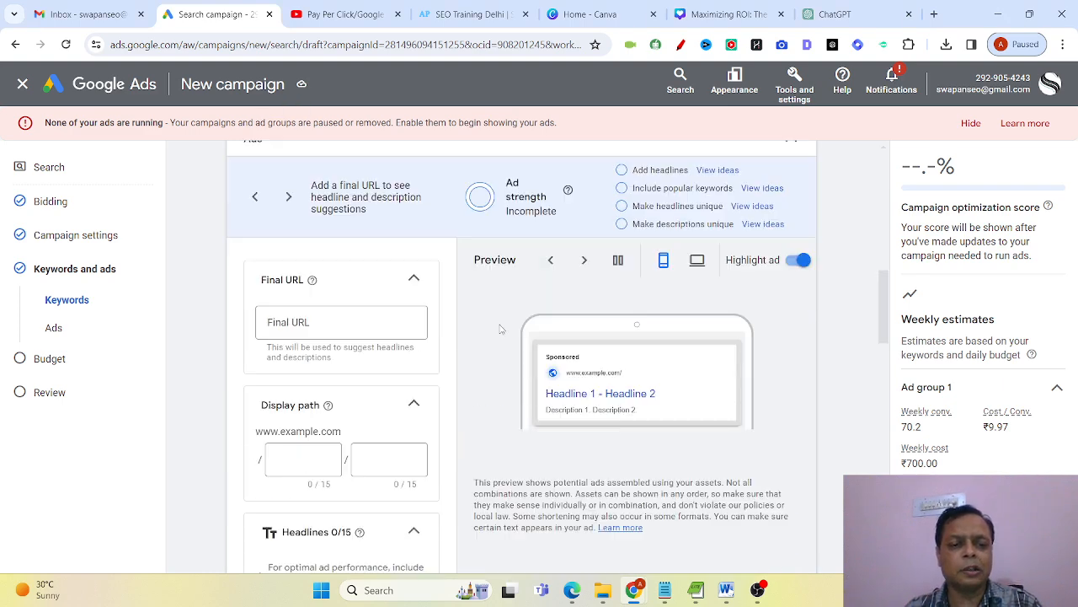
pyautogui.click(381, 323)
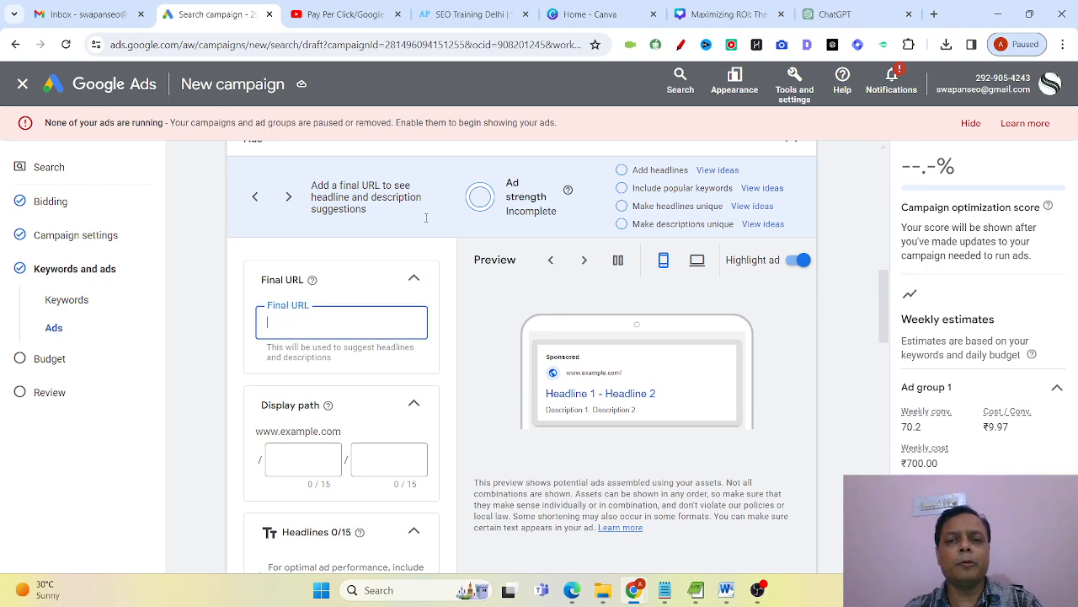
pyautogui.click(724, 15)
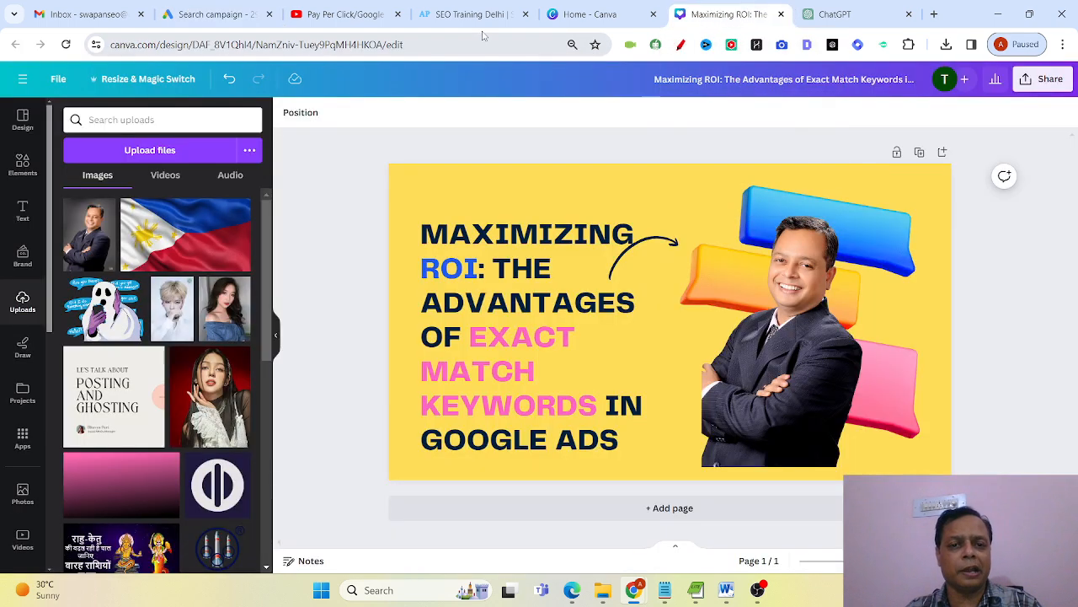
pyautogui.click(568, 19)
pyautogui.click(474, 15)
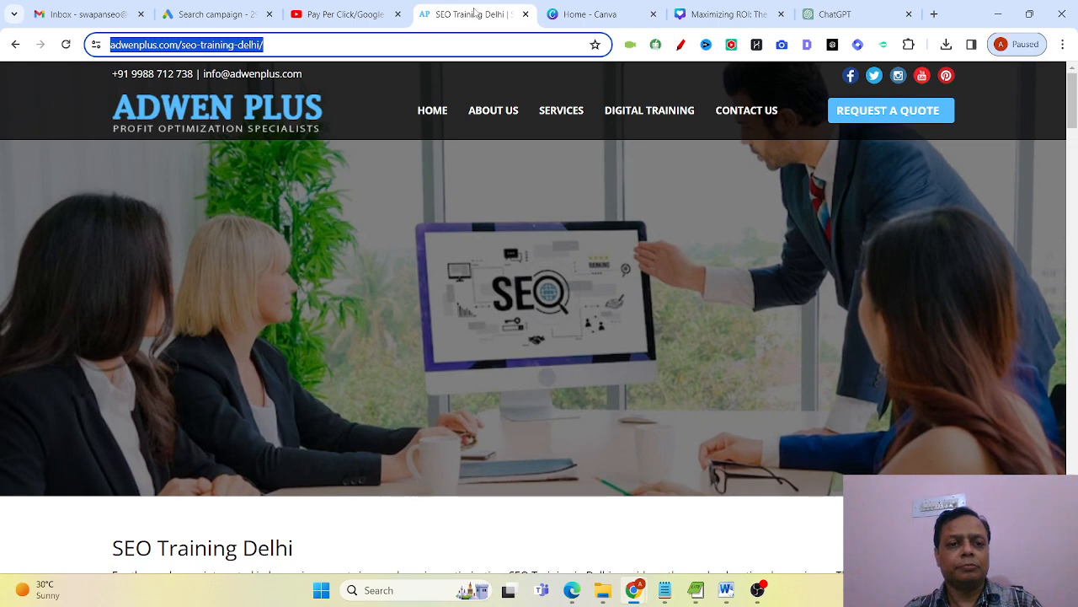
pyautogui.click(220, 14)
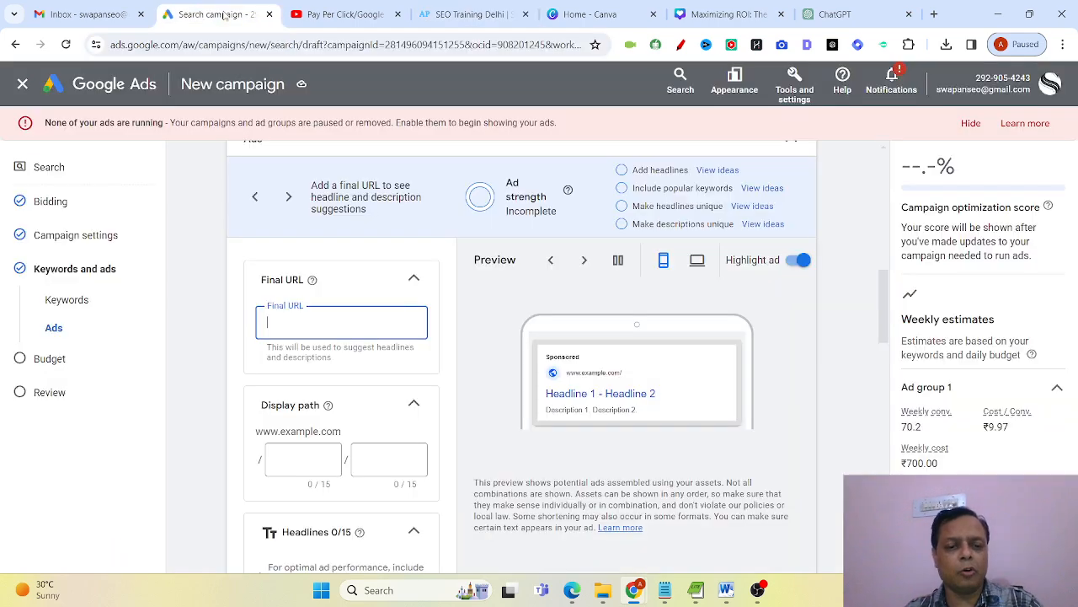
pyautogui.hotkey('ctrl', 'v')
# Set the ad's display path to seo / training.
pyautogui.click(324, 455)
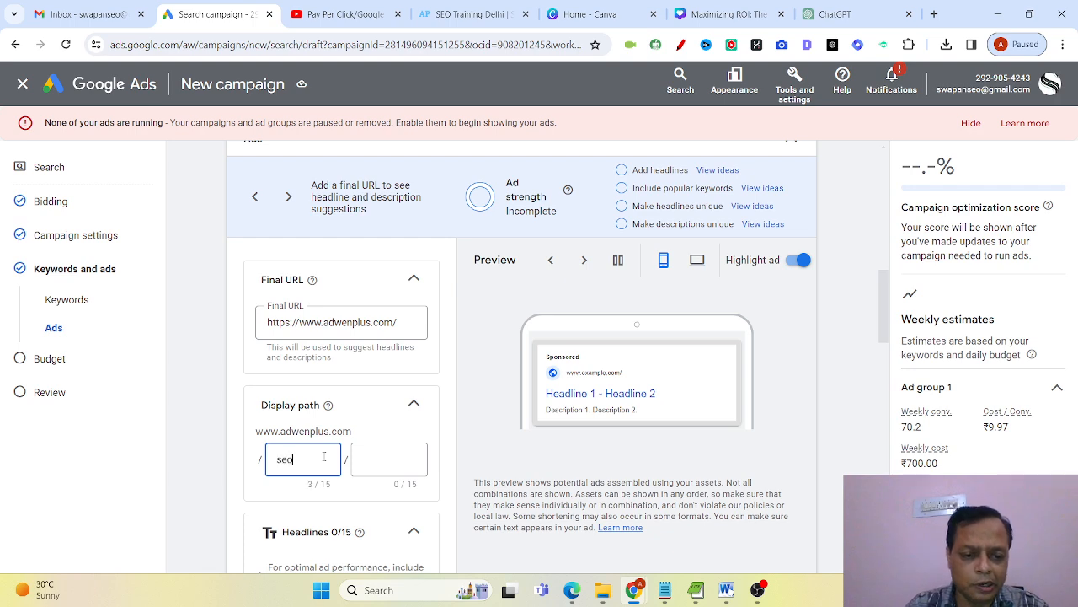
pyautogui.click(380, 459)
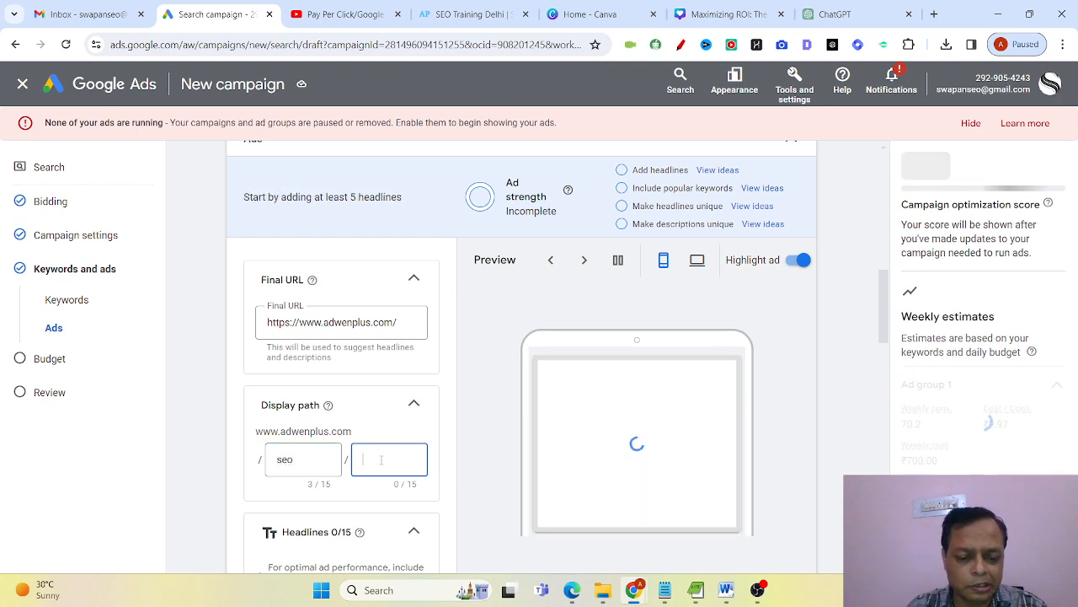
pyautogui.write('tra')
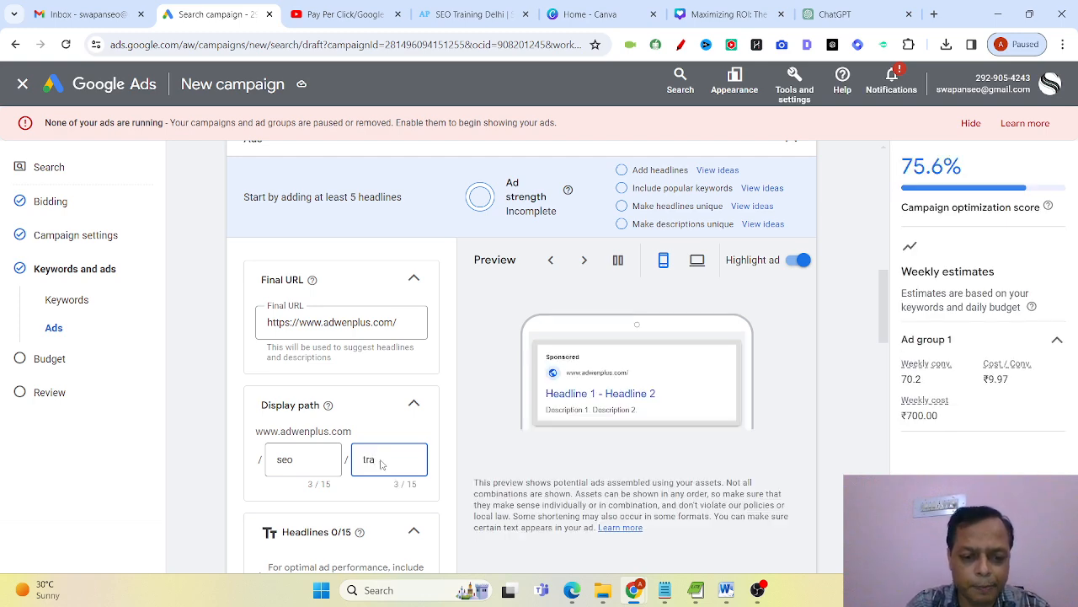
pyautogui.write('ining')
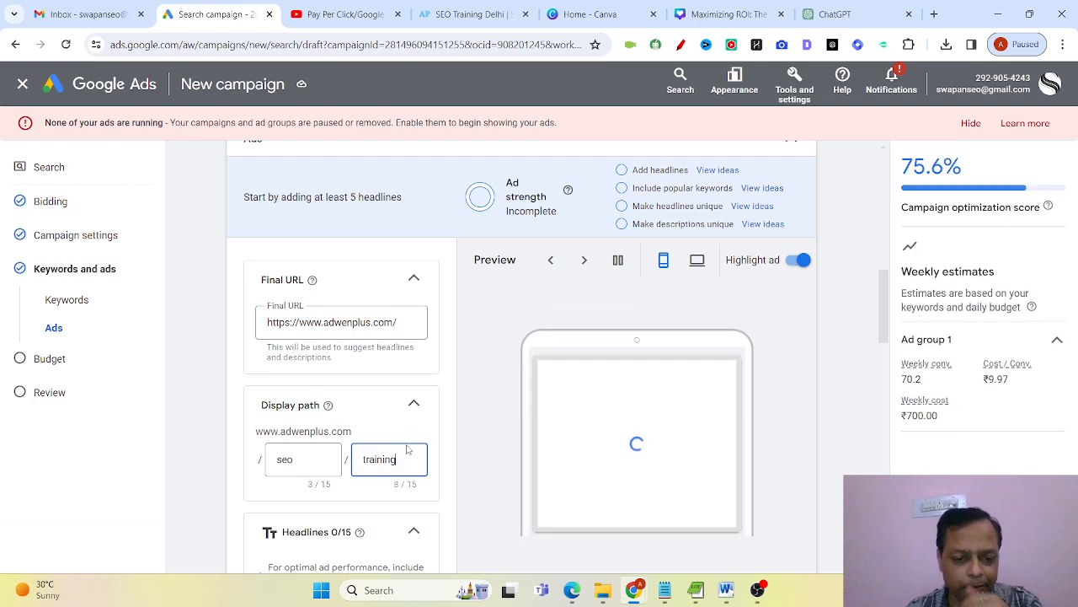
# Add all suggested top-keyword headlines to the ad except Local SEO Training, and save the selection.
pyautogui.scroll(-2, 459, 463)
pyautogui.scroll(-2, 459, 462)
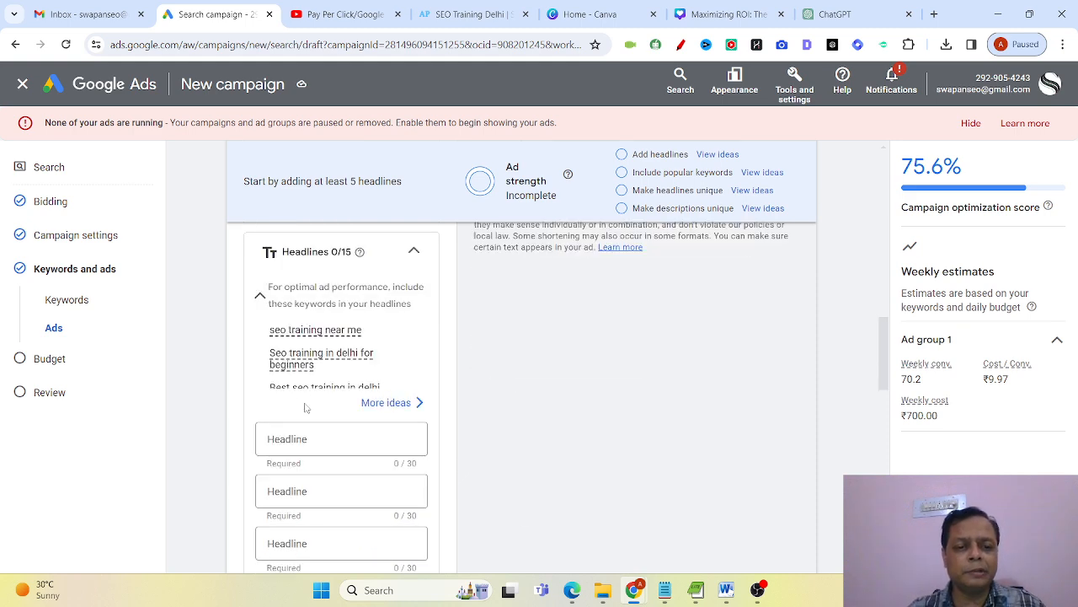
pyautogui.click(393, 403)
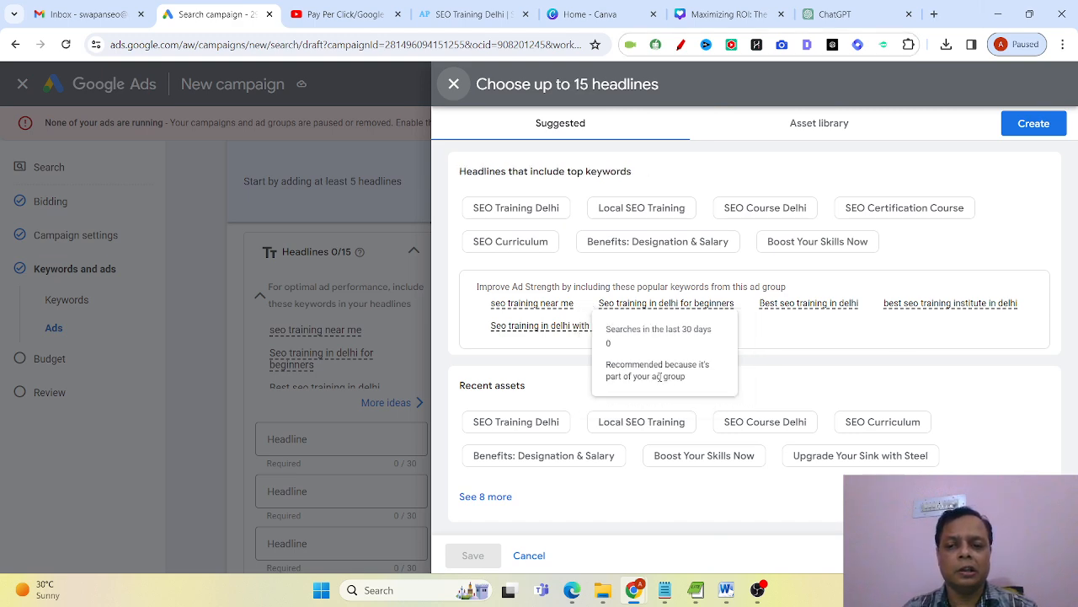
pyautogui.moveTo(795, 311)
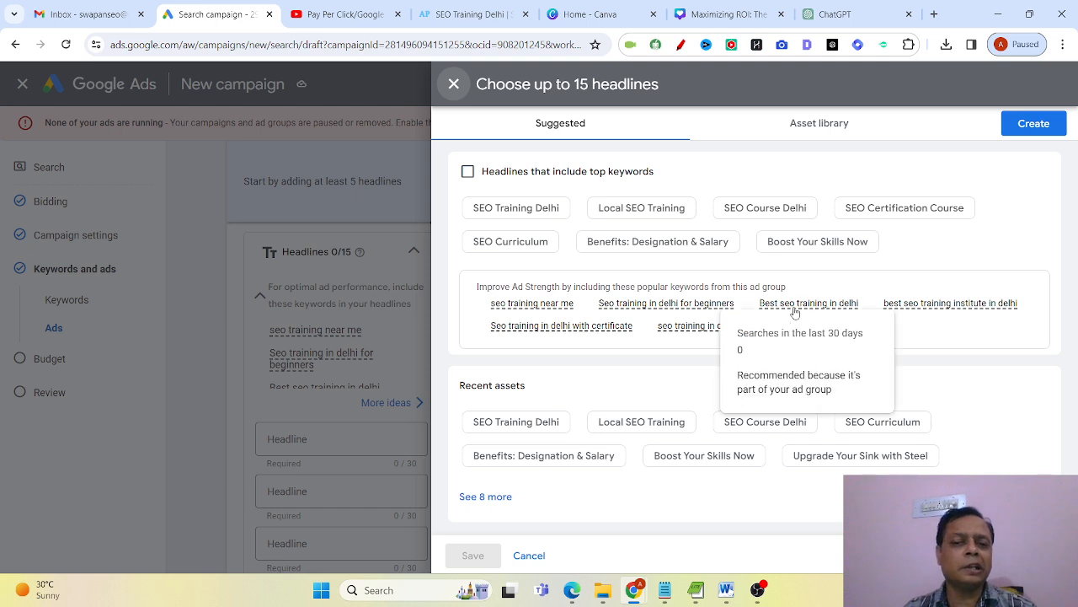
pyautogui.click(468, 171)
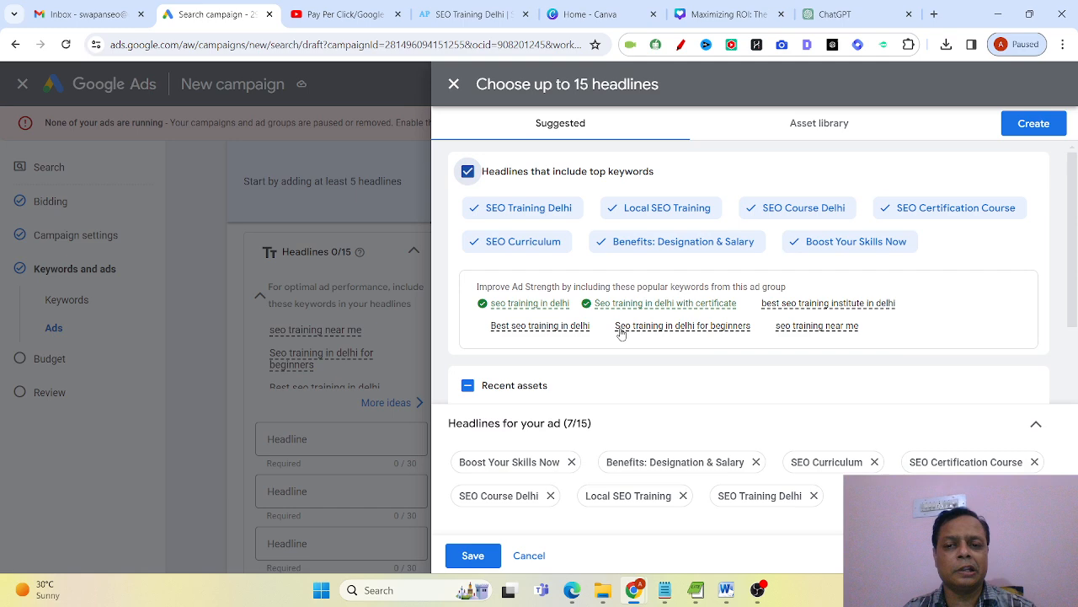
pyautogui.click(615, 208)
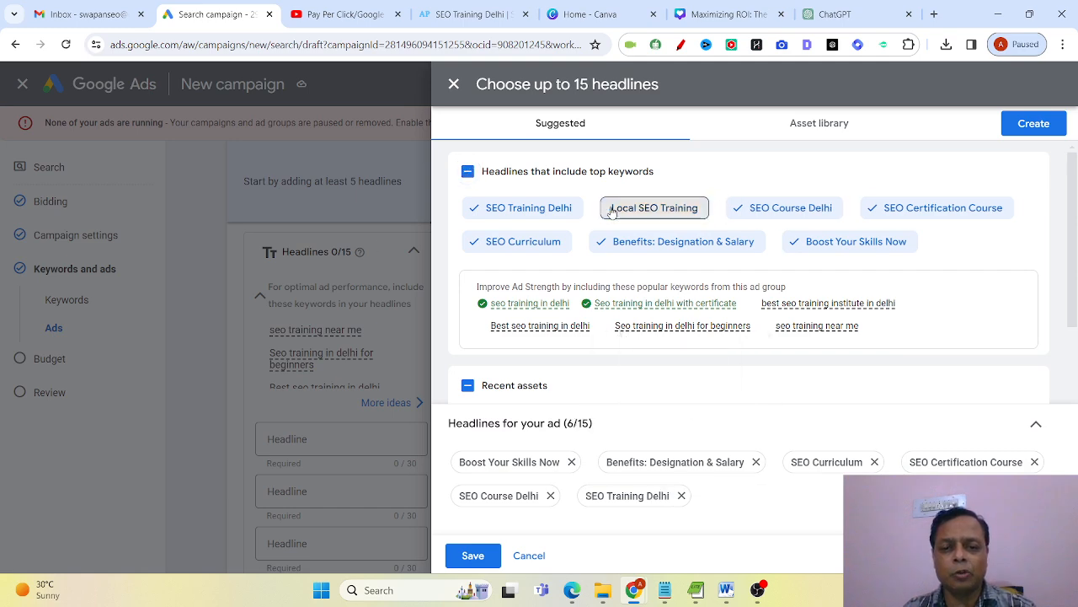
pyautogui.scroll(-2, 672, 398)
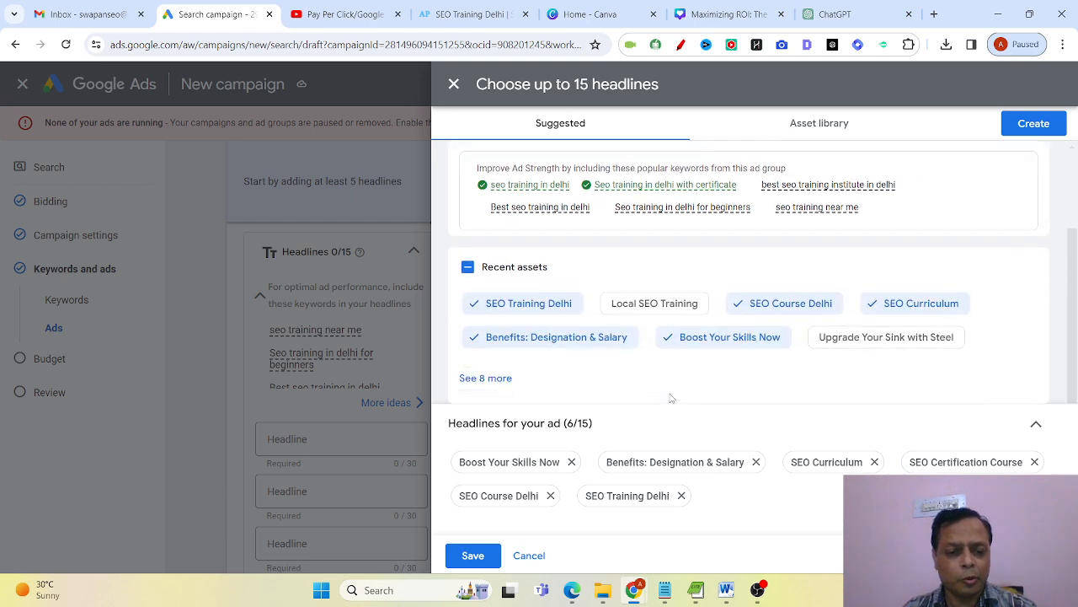
pyautogui.click(472, 555)
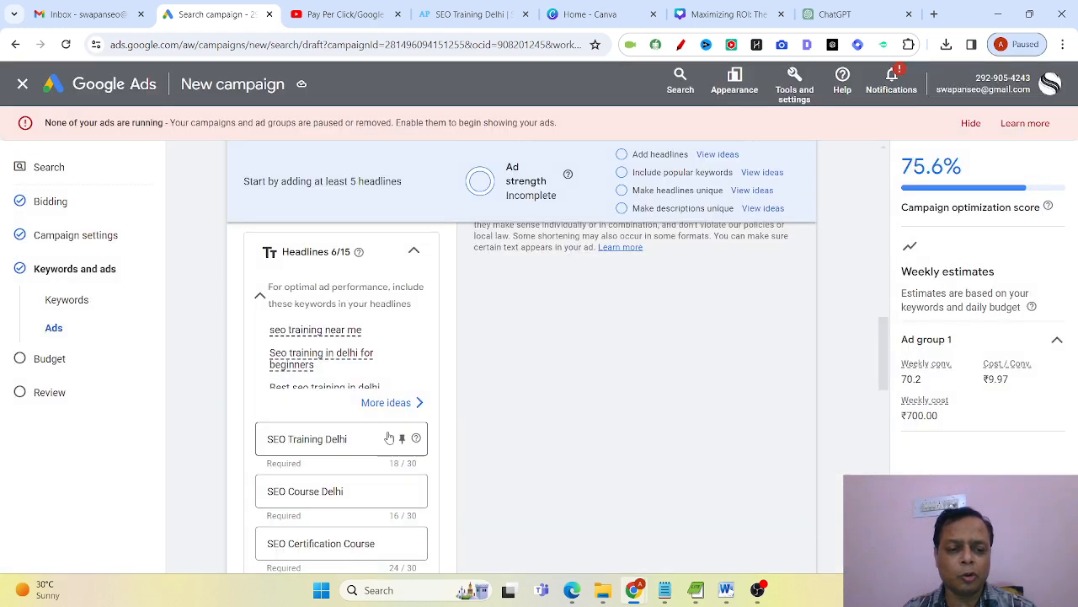
# Fill the ad's four descriptions with the suggested top-keyword texts, save them, and go over the added descriptions.
pyautogui.scroll(-3, 379, 448)
pyautogui.scroll(-2, 370, 469)
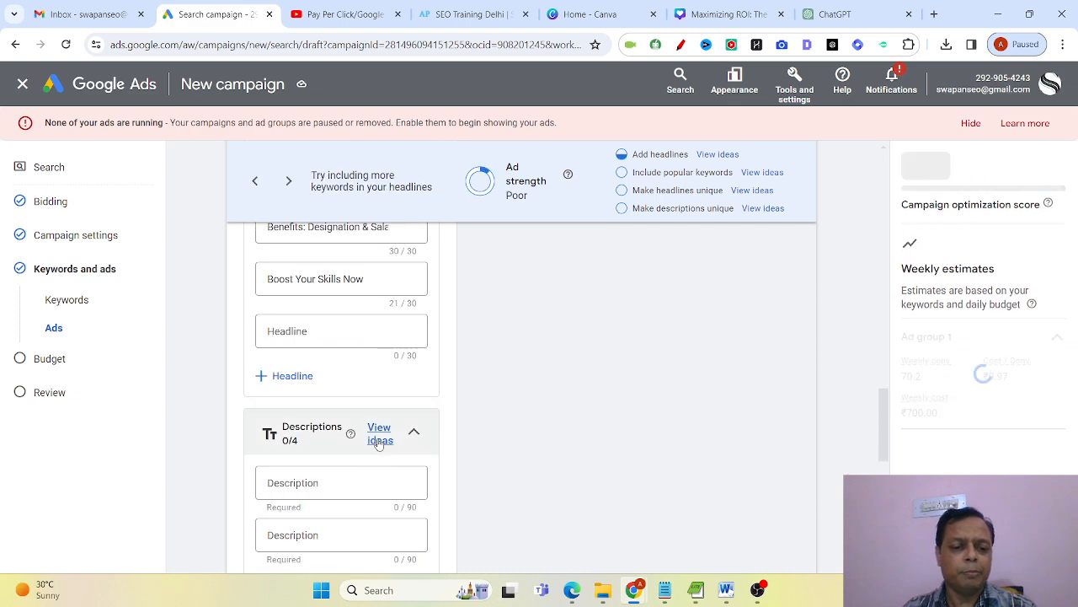
pyautogui.click(375, 433)
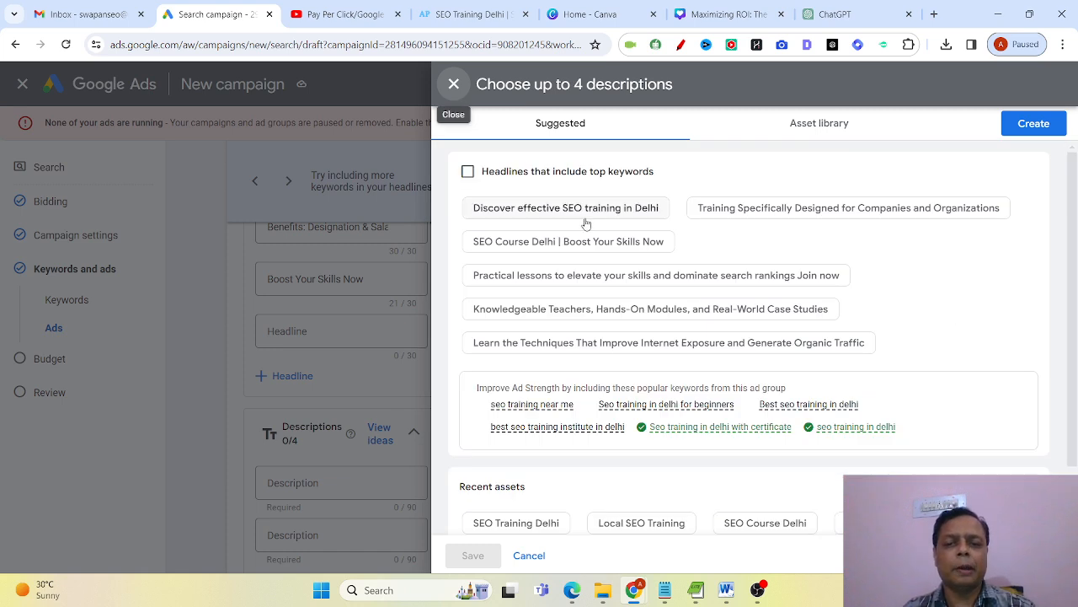
pyautogui.click(468, 171)
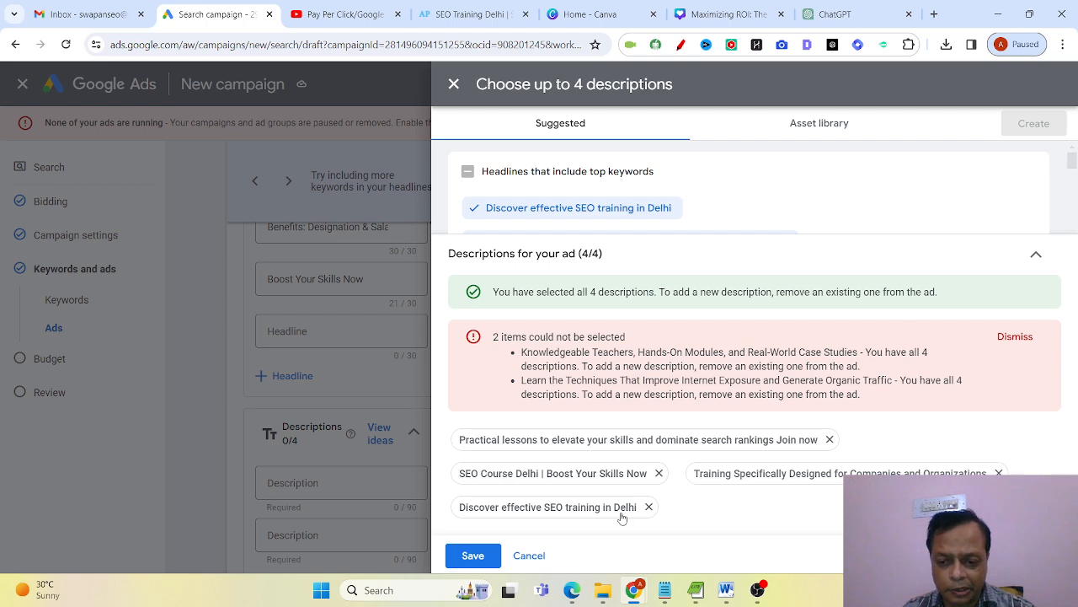
pyautogui.click(473, 556)
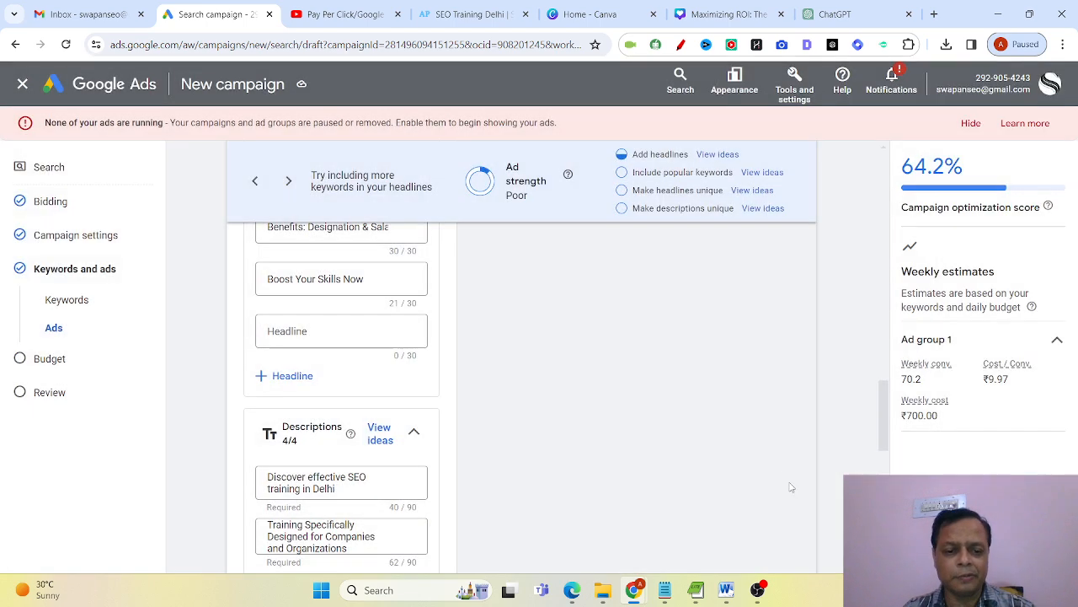
pyautogui.scroll(-2, 425, 401)
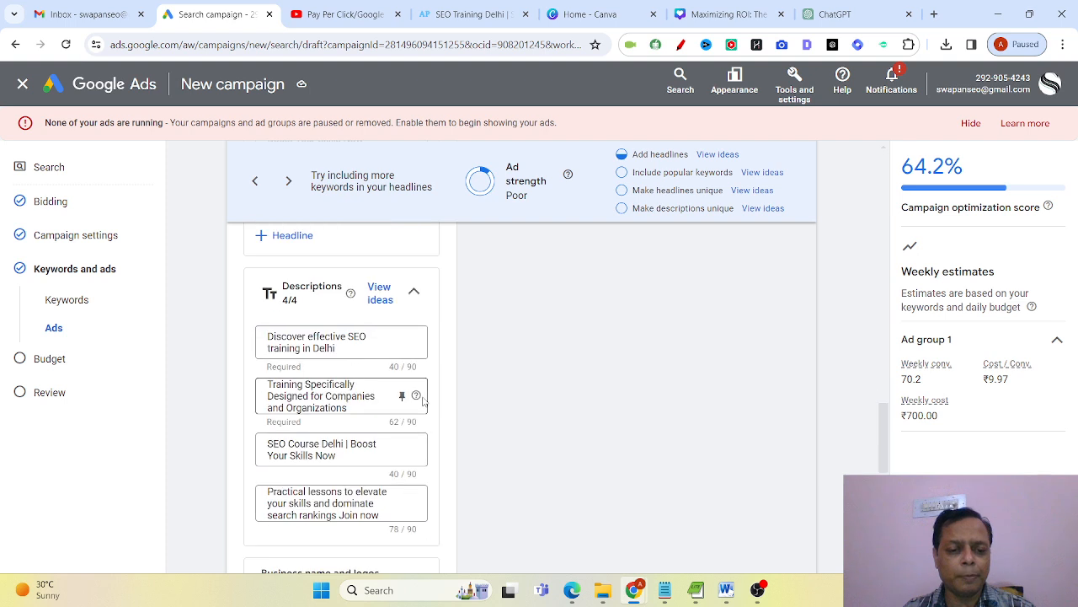
pyautogui.click(371, 399)
pyautogui.scroll(-1, 369, 406)
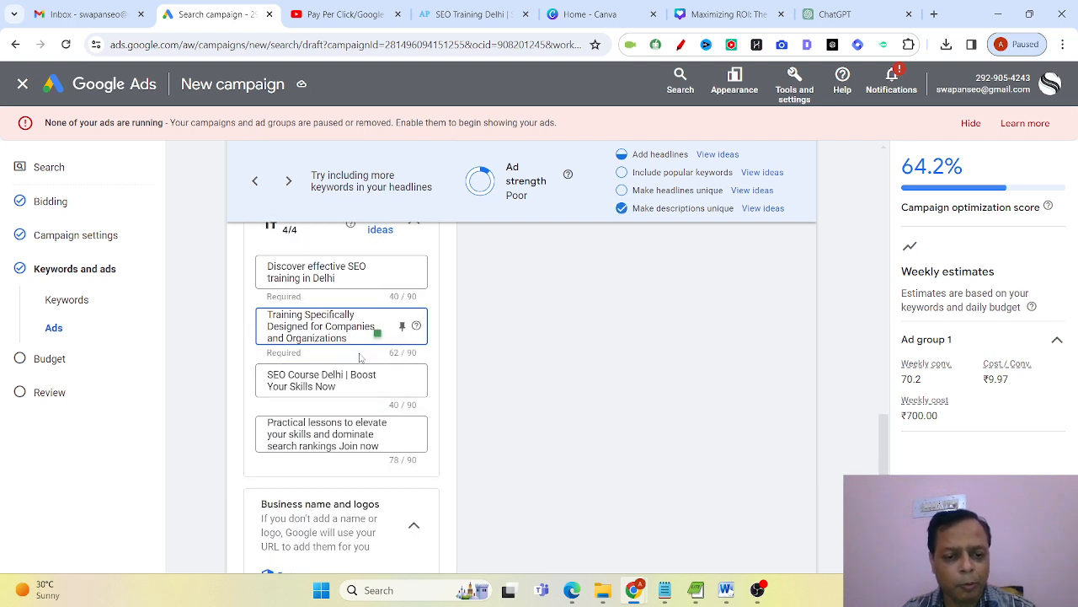
pyautogui.click(366, 387)
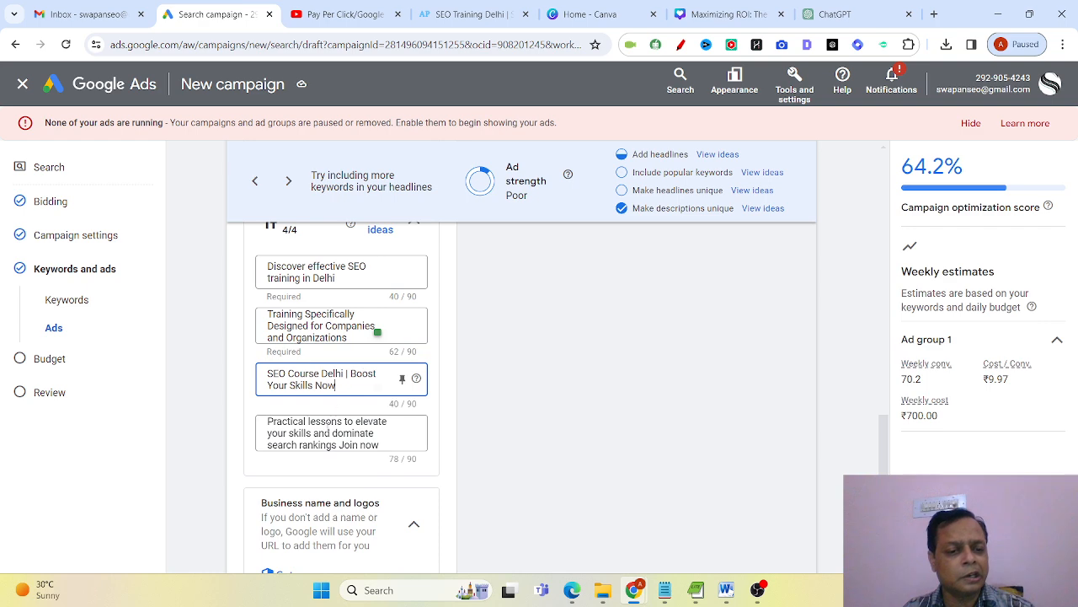
pyautogui.click(331, 433)
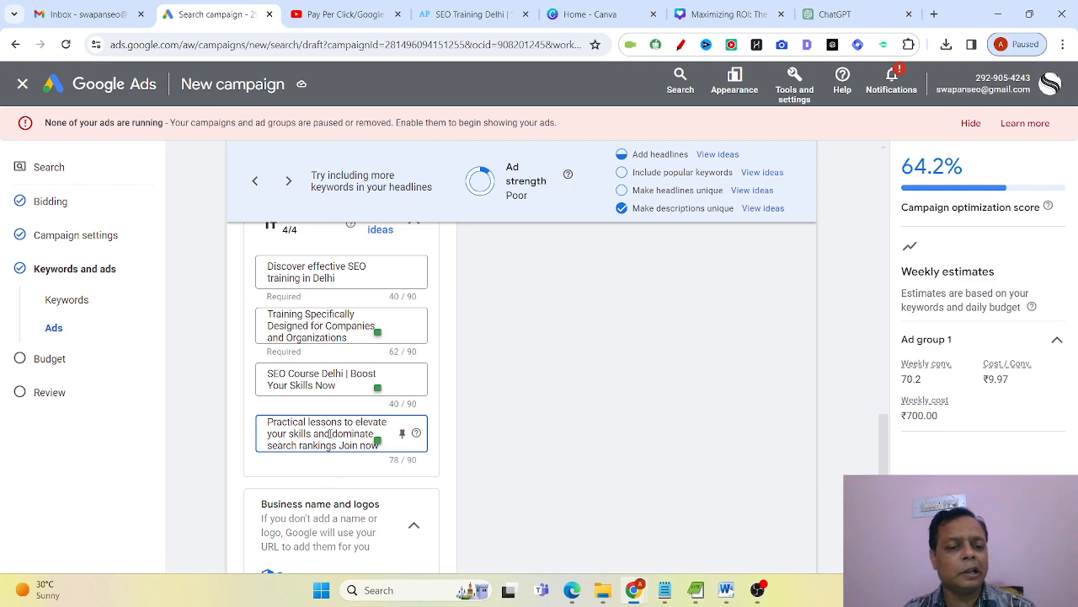
# Create the suggested Services Offered sitelink for the campaign, leaving both description lines empty.
pyautogui.scroll(-3, 331, 436)
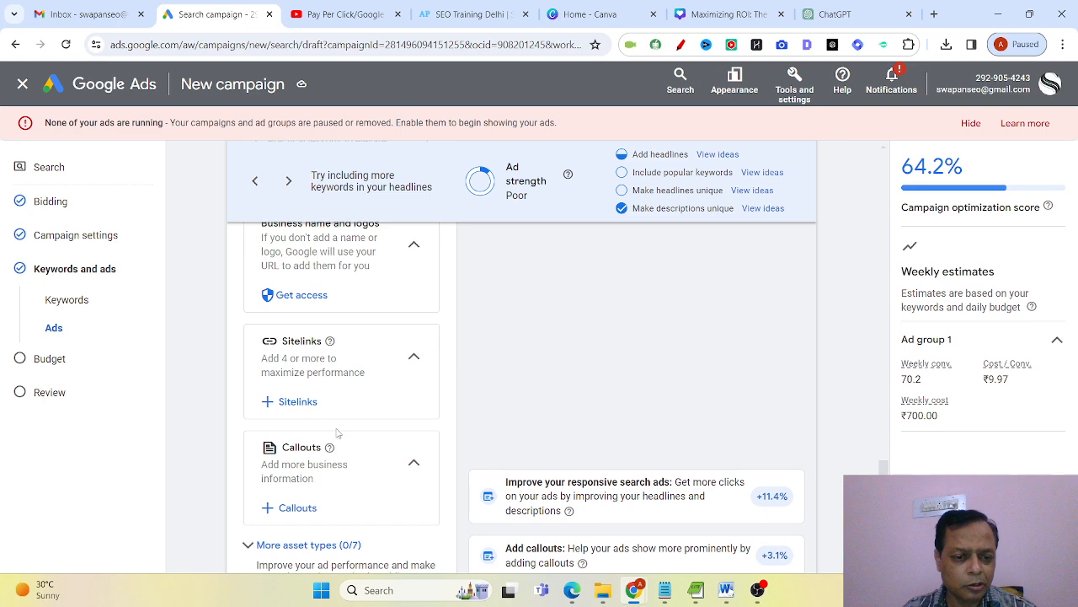
pyautogui.click(291, 401)
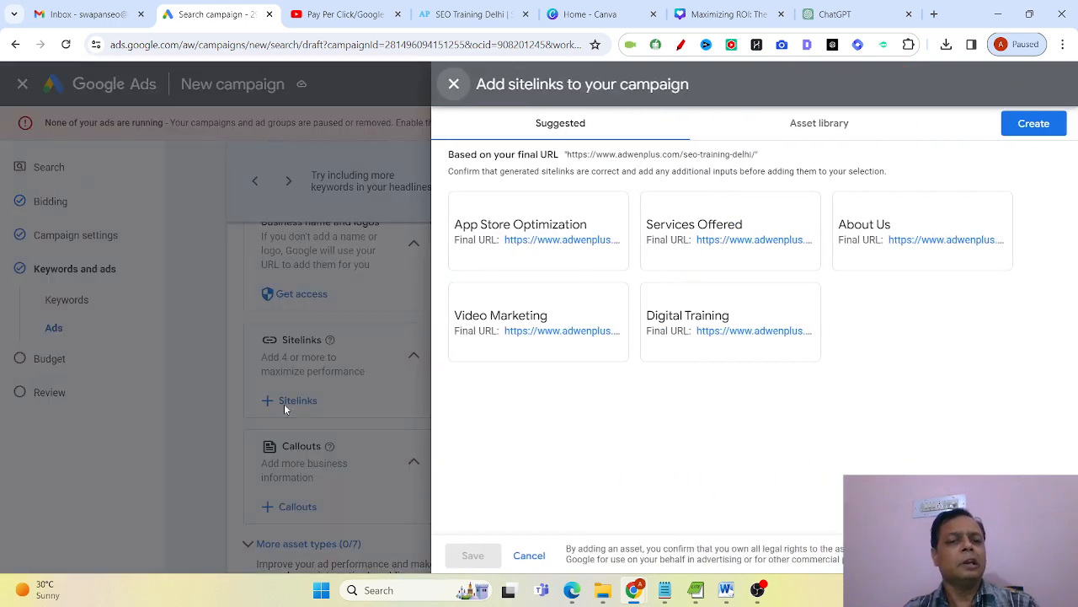
pyautogui.click(730, 234)
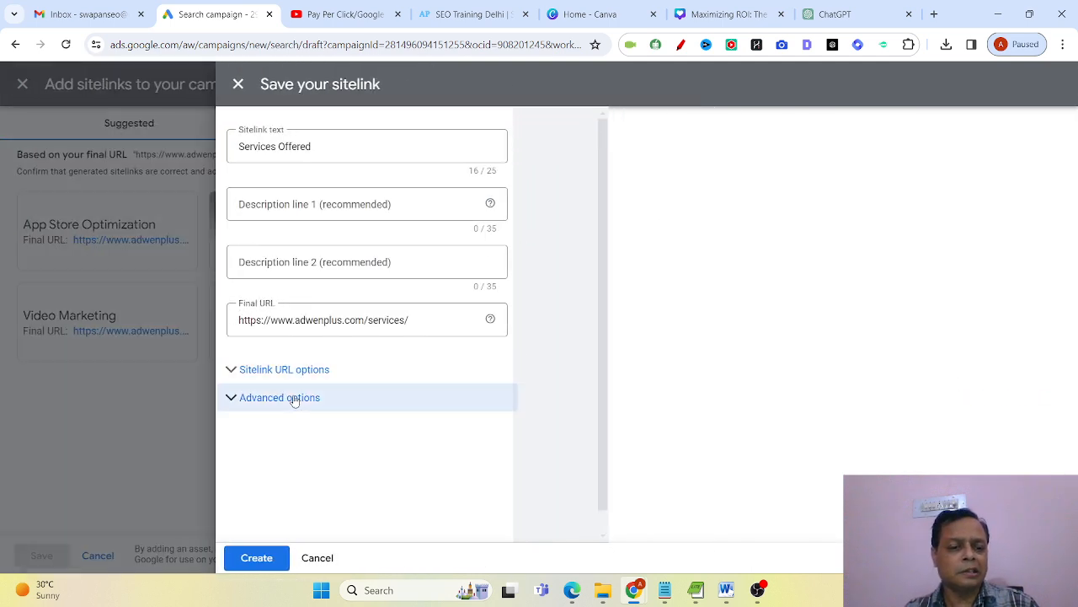
pyautogui.click(274, 206)
pyautogui.click(274, 258)
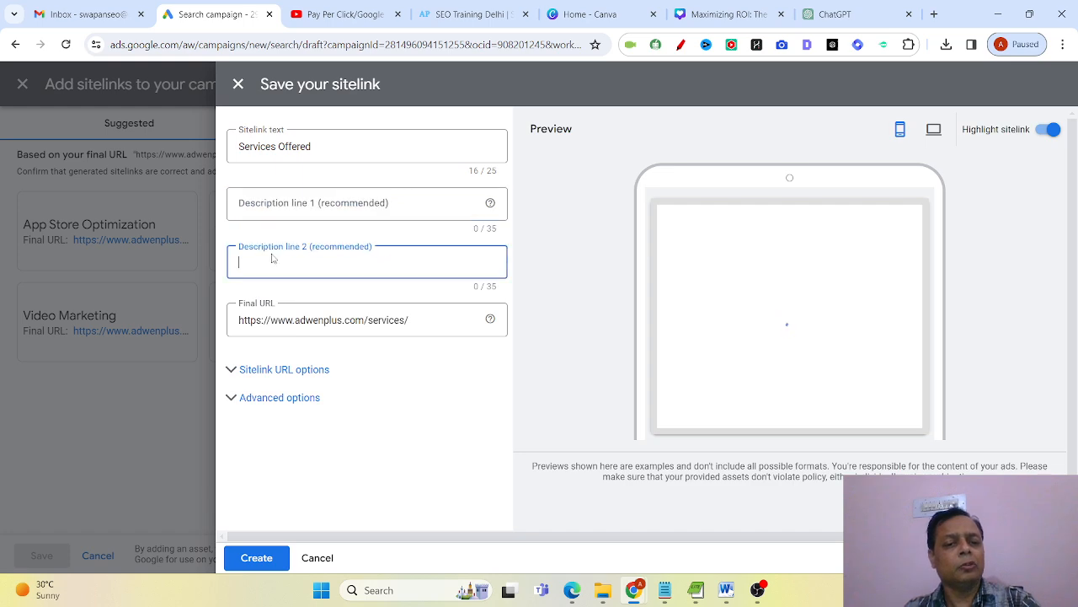
pyautogui.click(284, 201)
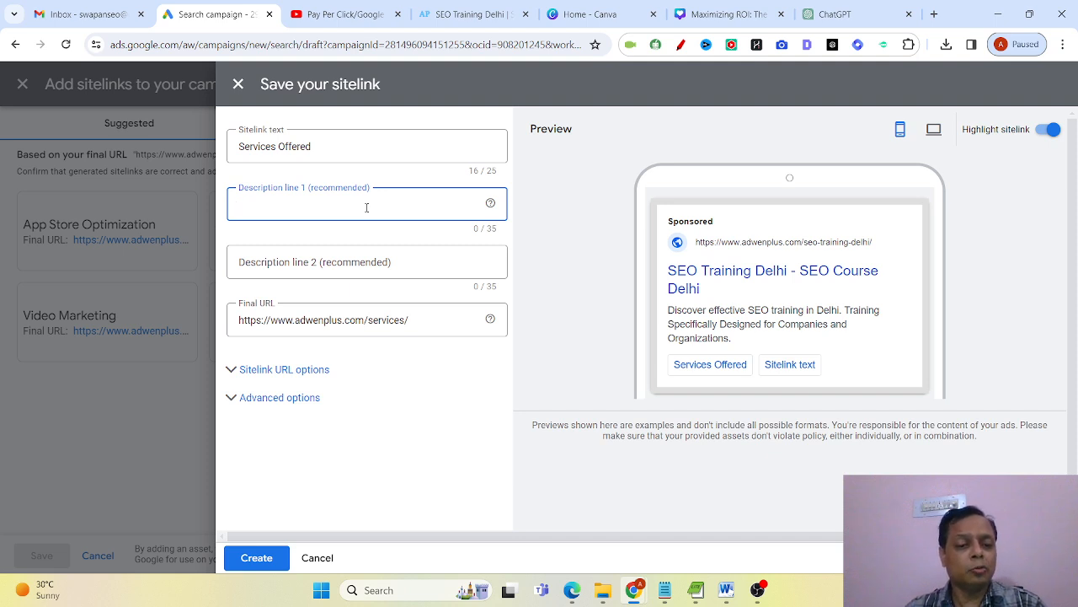
pyautogui.click(271, 559)
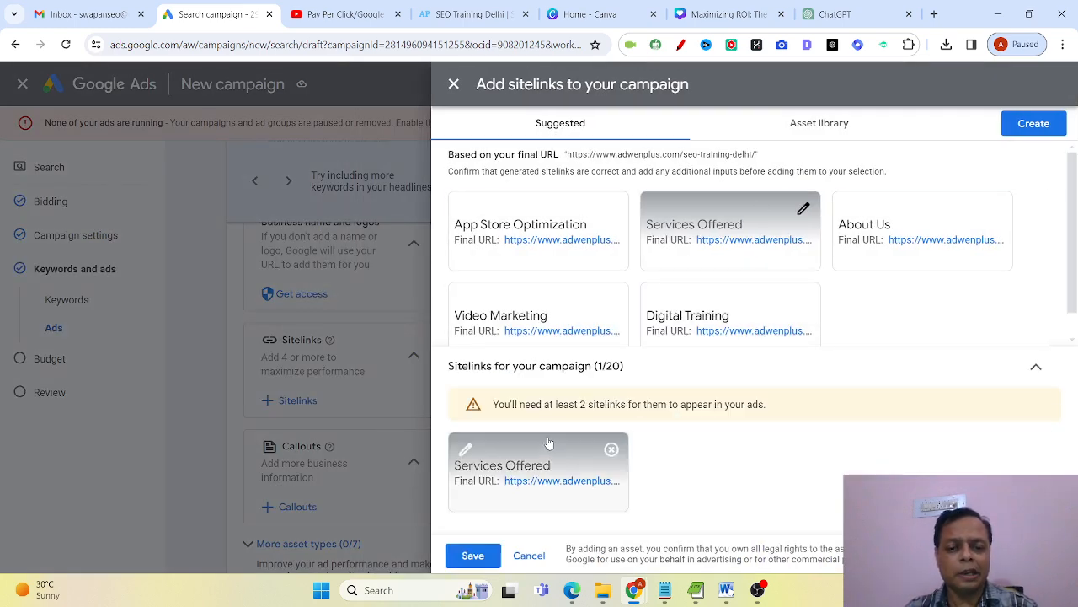
# Add the suggested Video Marketing and Digital Training sitelinks and save the campaign's sitelink selection.
pyautogui.click(552, 329)
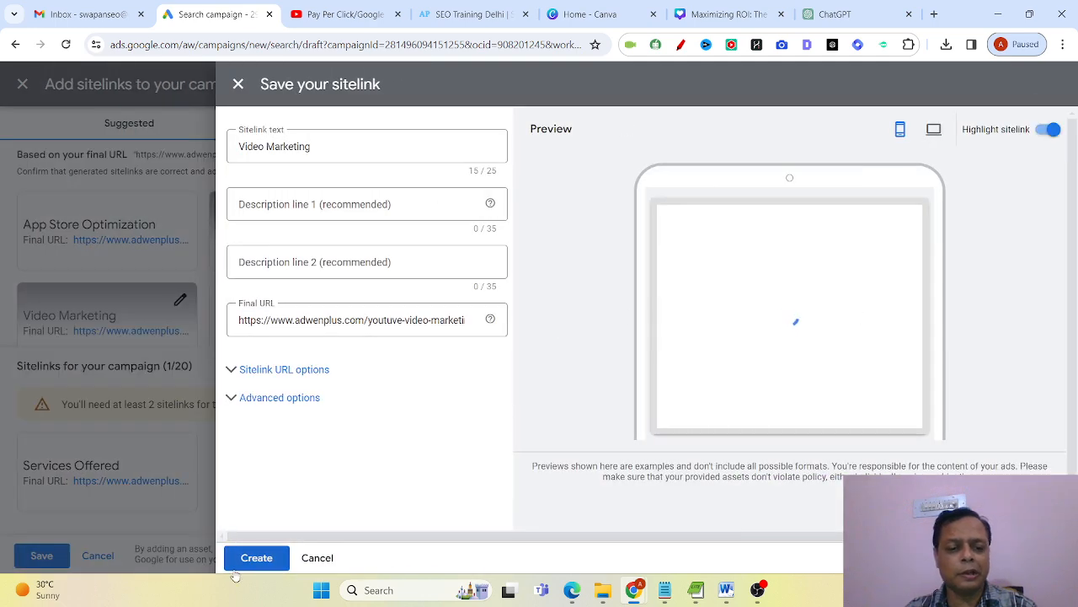
pyautogui.click(246, 560)
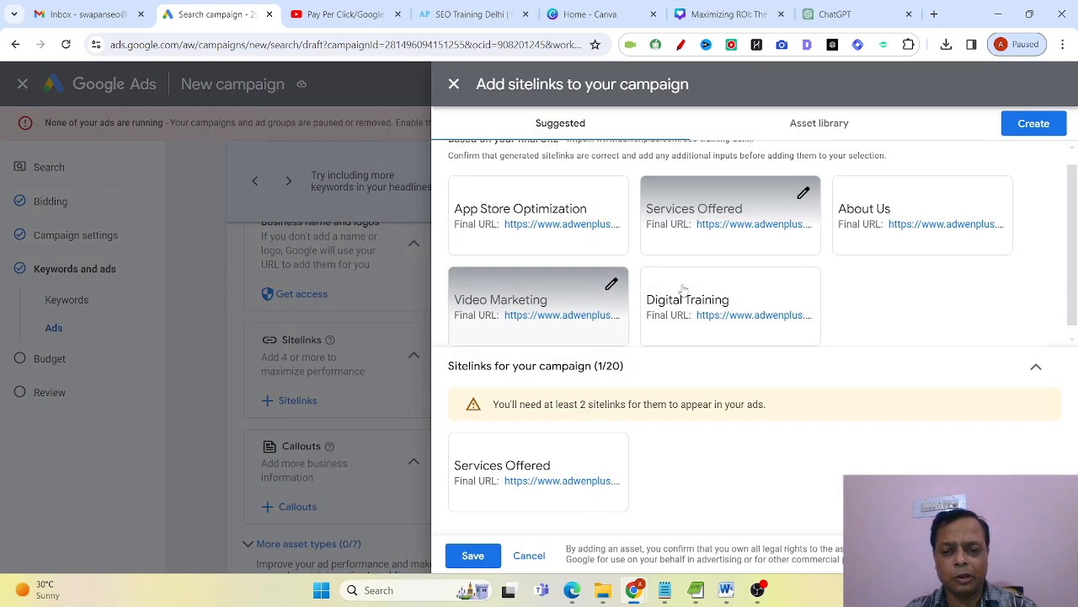
pyautogui.click(715, 291)
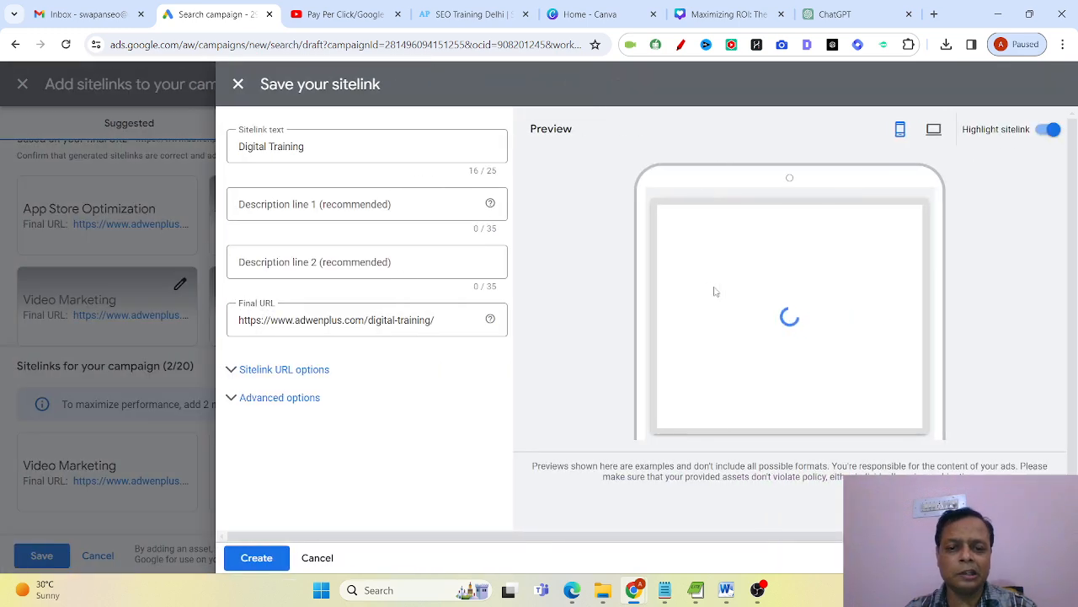
pyautogui.click(253, 559)
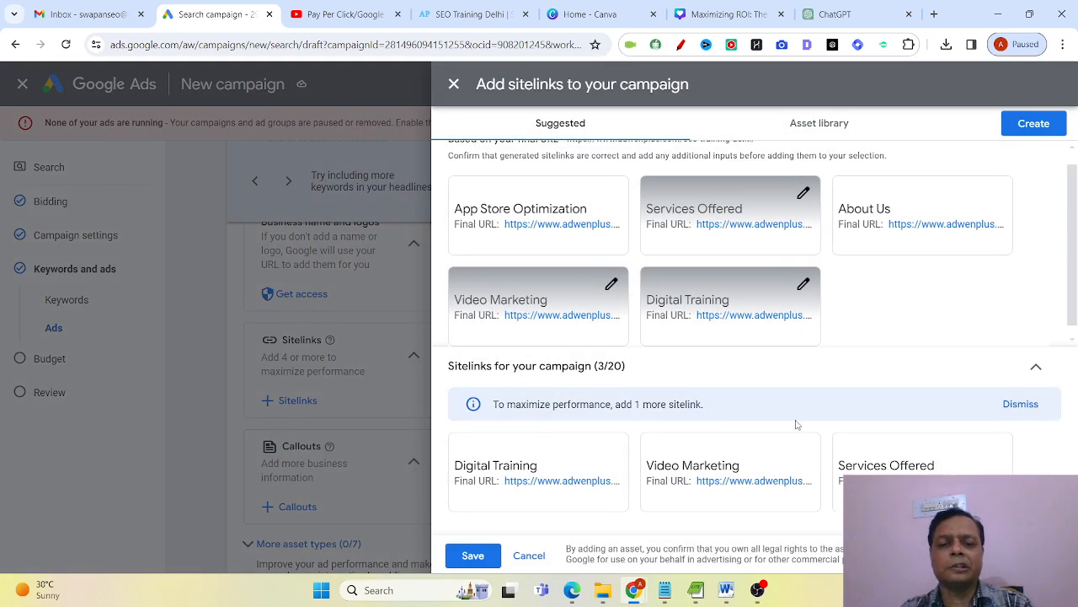
pyautogui.click(480, 563)
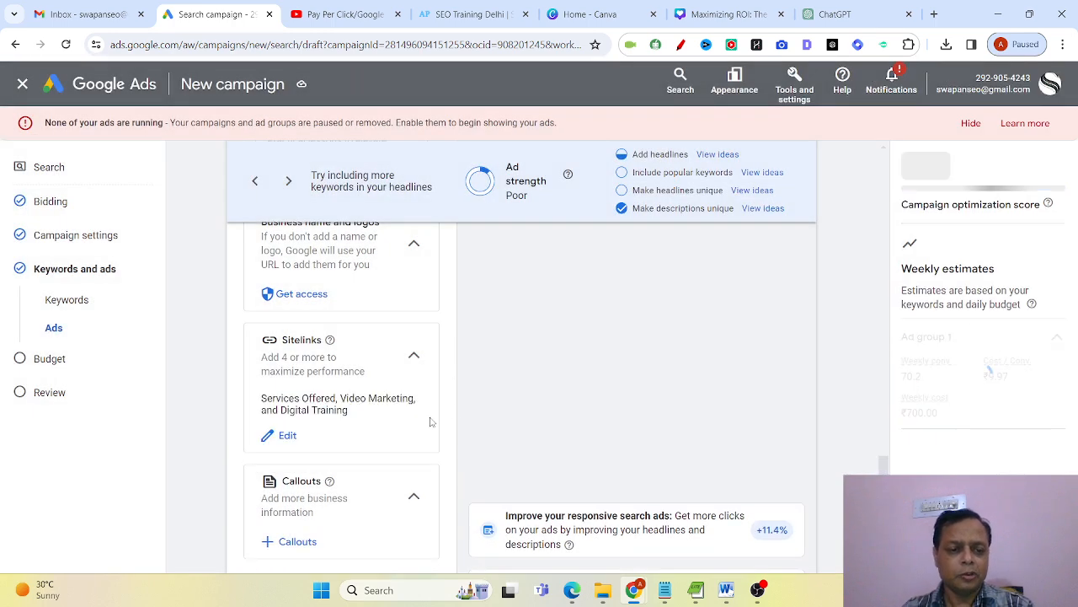
# Start new campaign-level callouts and enter "Call Now" followed by the contact phone number as the first callout text.
pyautogui.scroll(-3, 430, 420)
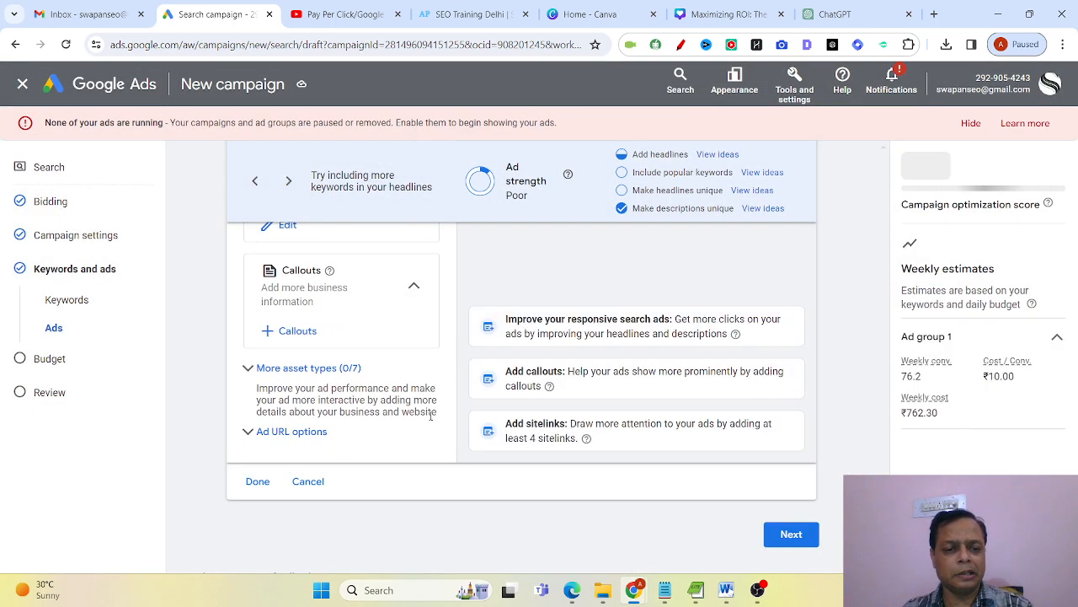
pyautogui.click(266, 335)
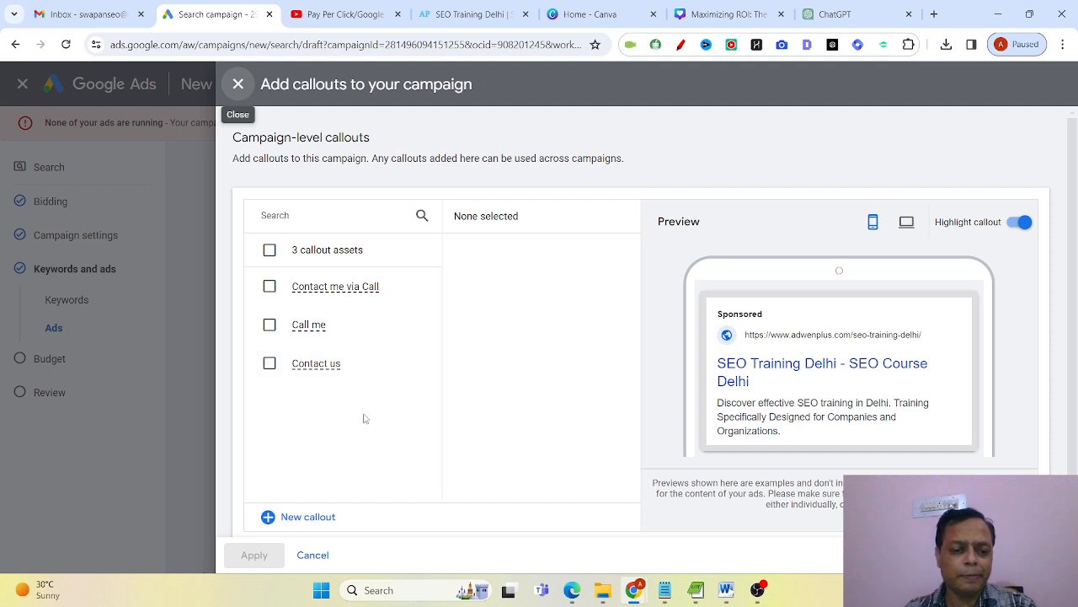
pyautogui.click(267, 517)
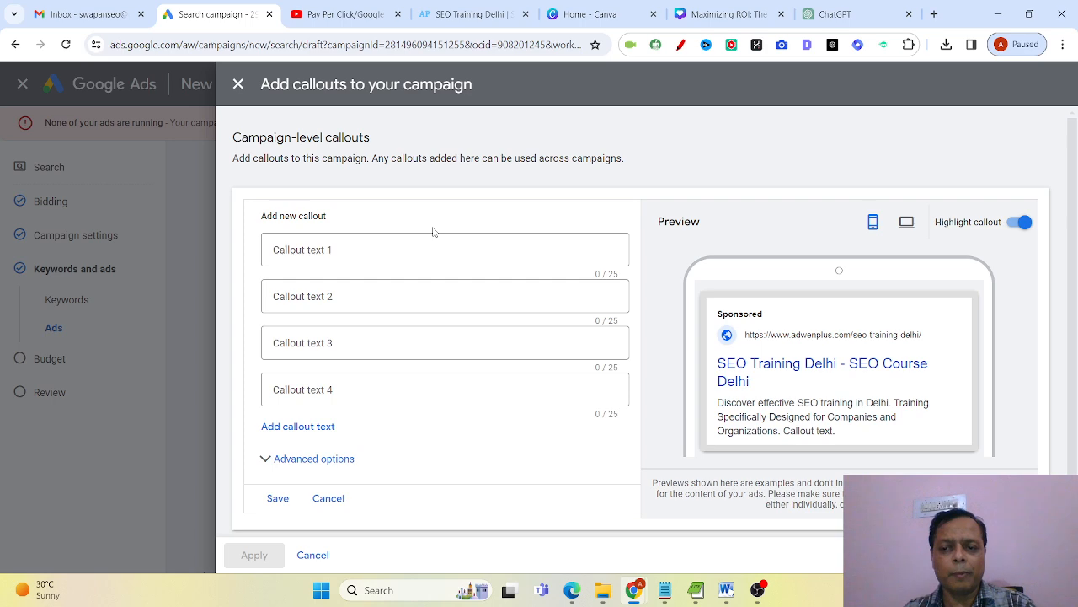
pyautogui.click(407, 247)
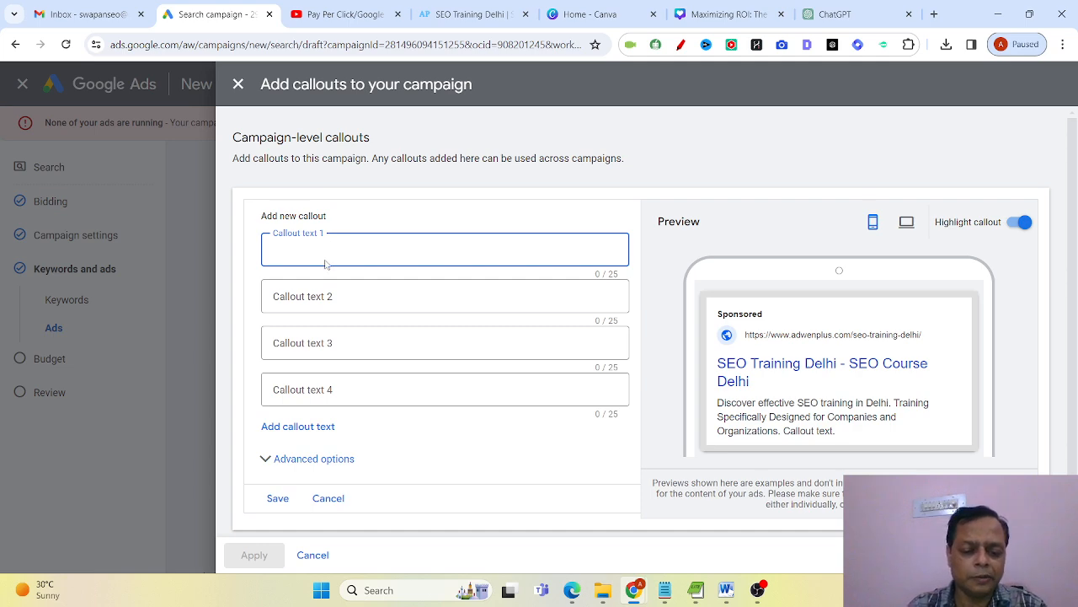
pyautogui.press('BackSpace')
pyautogui.press('BackSpace')
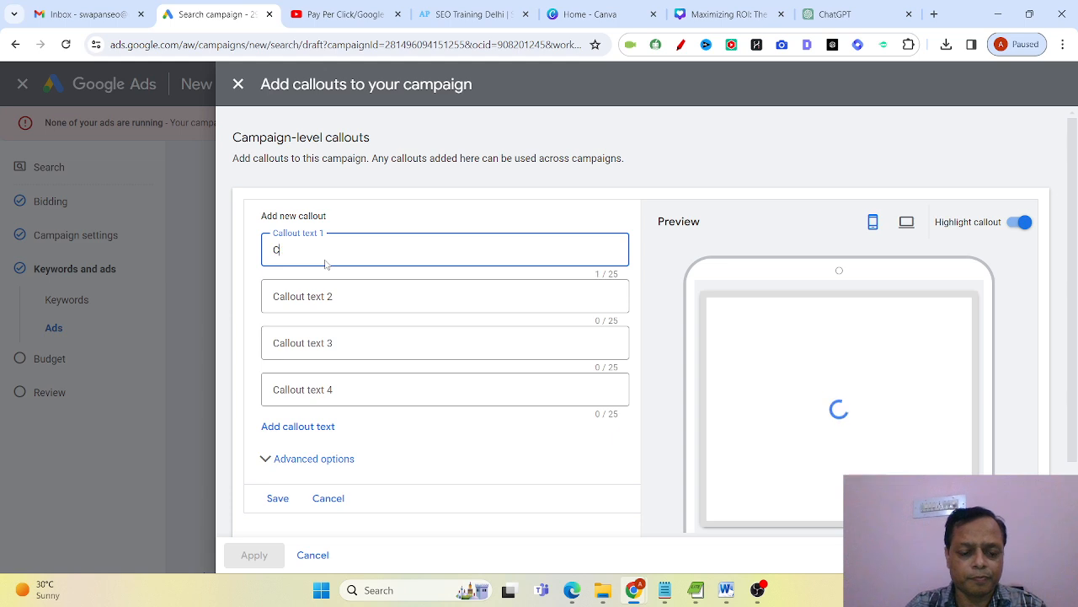
pyautogui.write('all No')
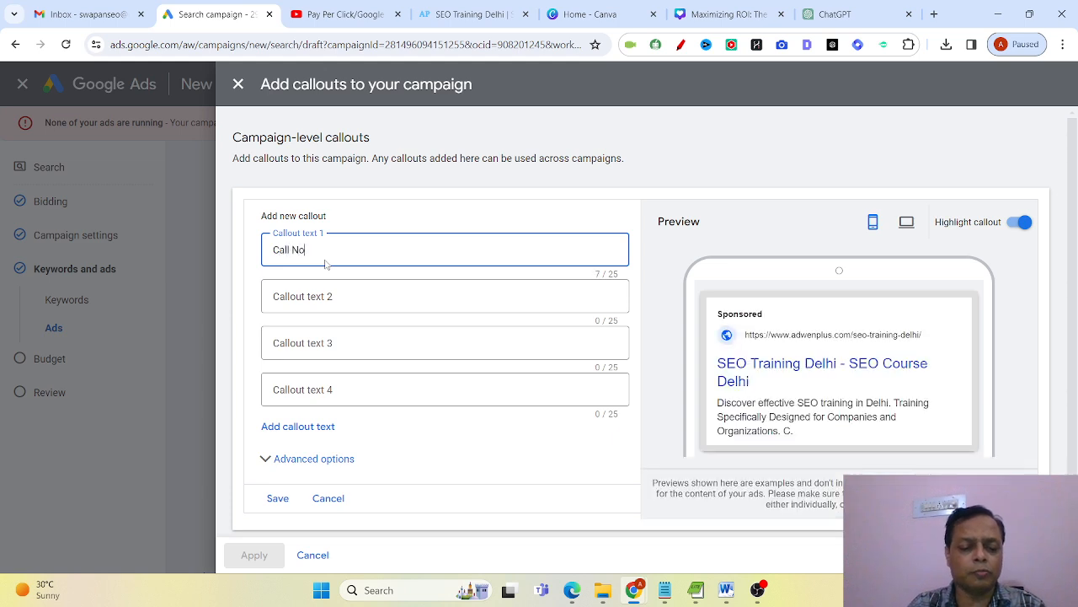
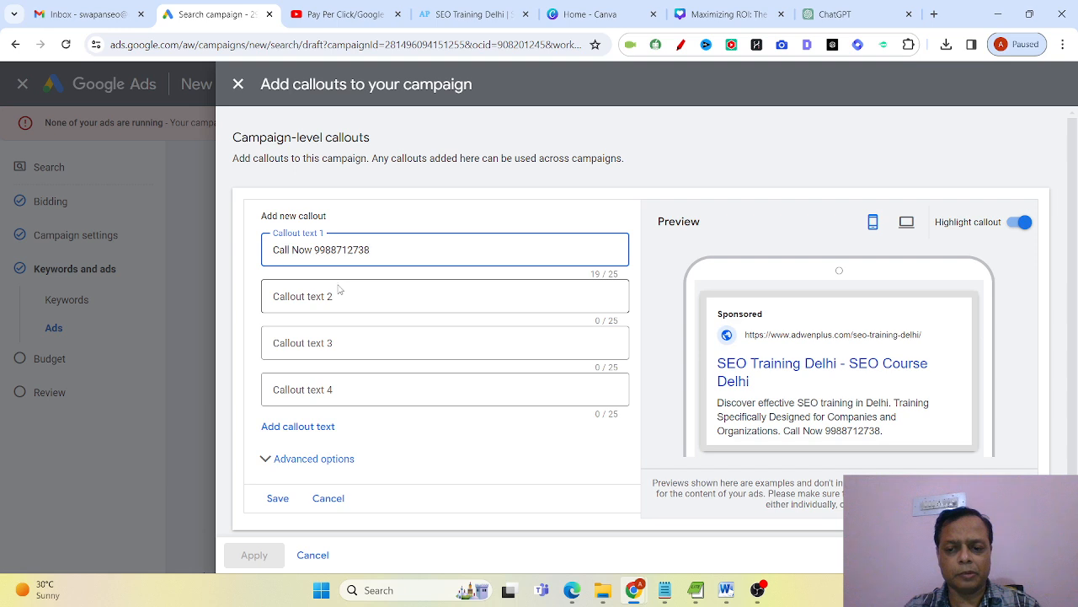
# Enter "Enquire more" as the second callout text and "Contact Me" as the third.
pyautogui.click(373, 291)
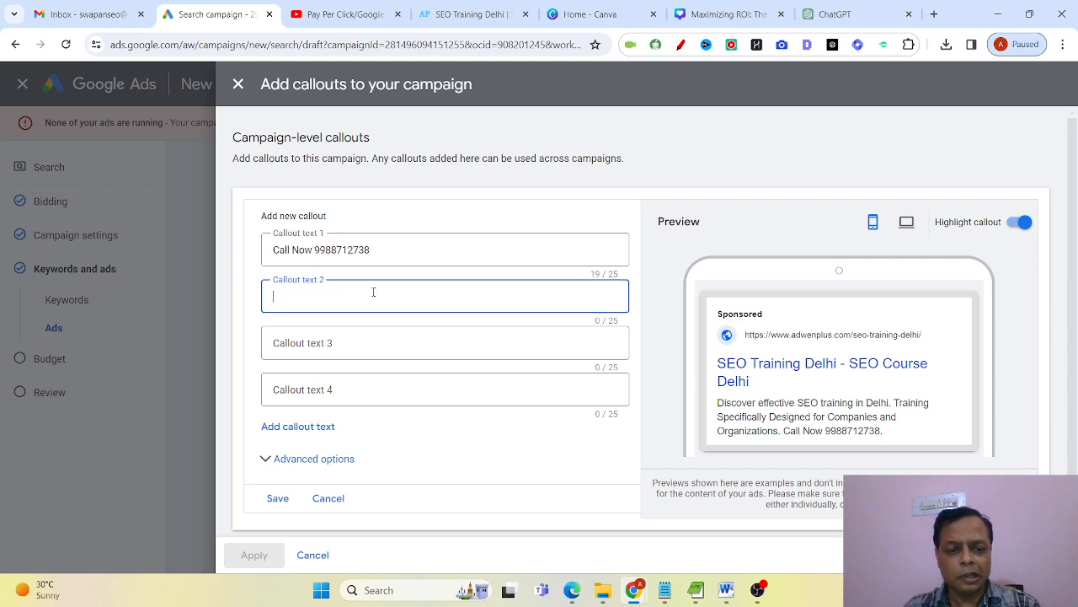
pyautogui.write('E')
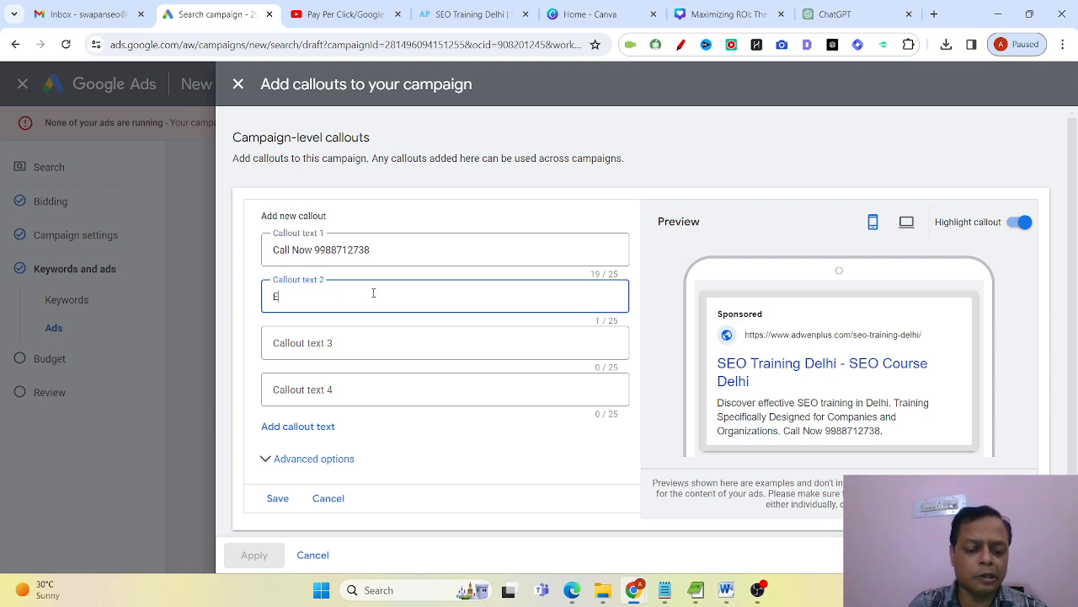
pyautogui.write('nquire more')
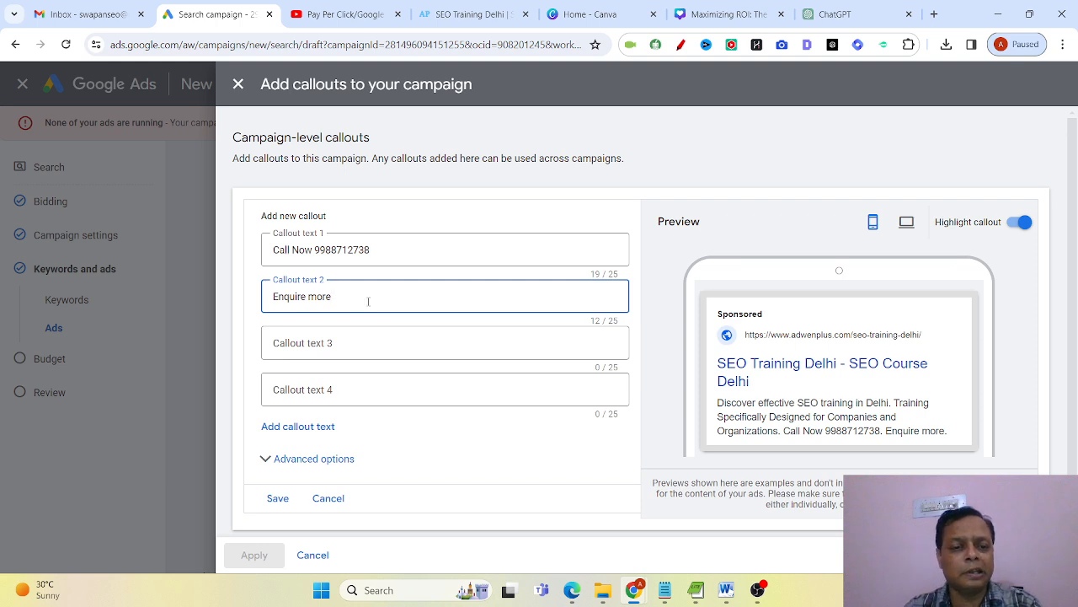
pyautogui.click(379, 344)
pyautogui.write('Con')
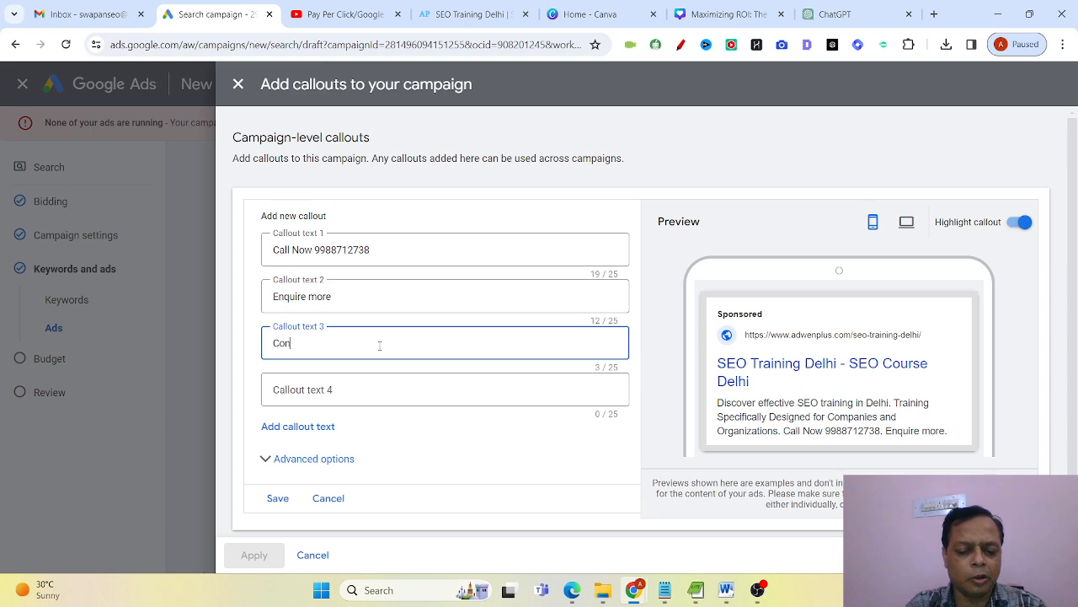
pyautogui.write('tact w')
pyautogui.press('BackSpace')
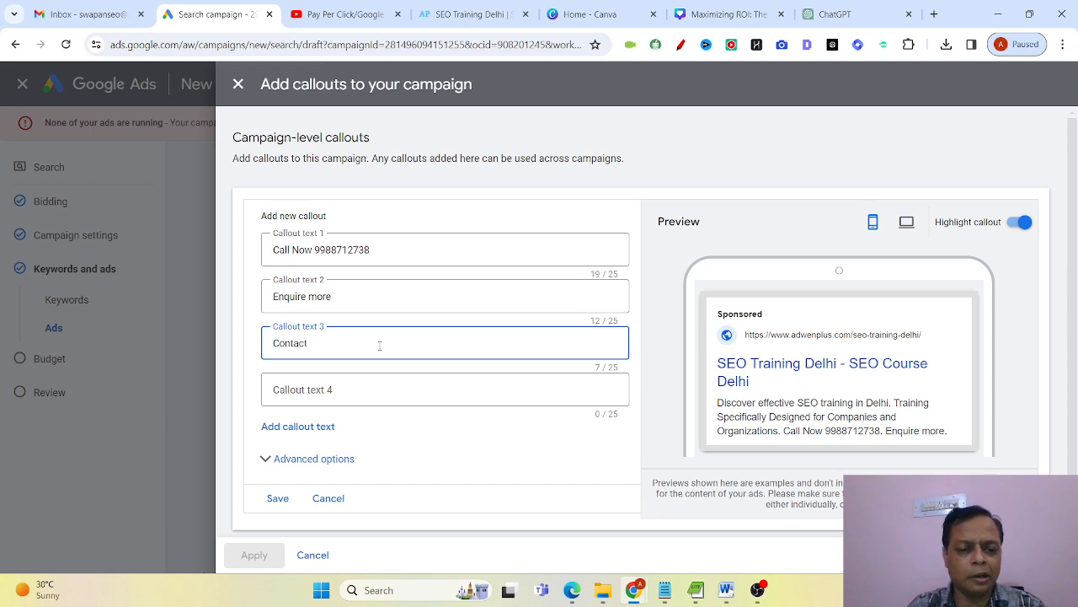
pyautogui.write('Me')
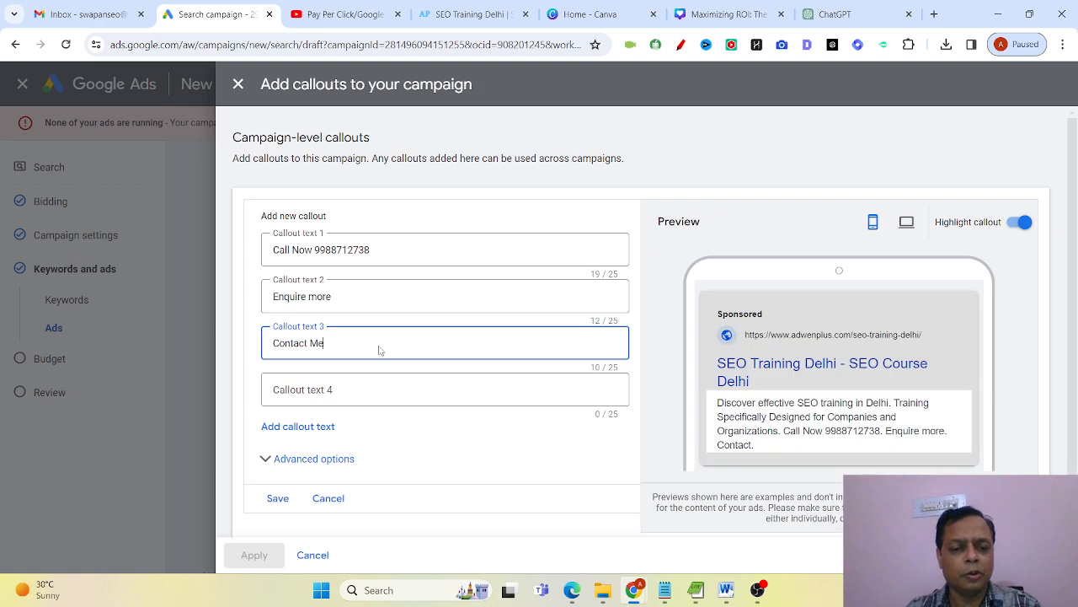
# Save the new callouts, leaving the fourth empty, and apply them to the campaign.
pyautogui.click(372, 402)
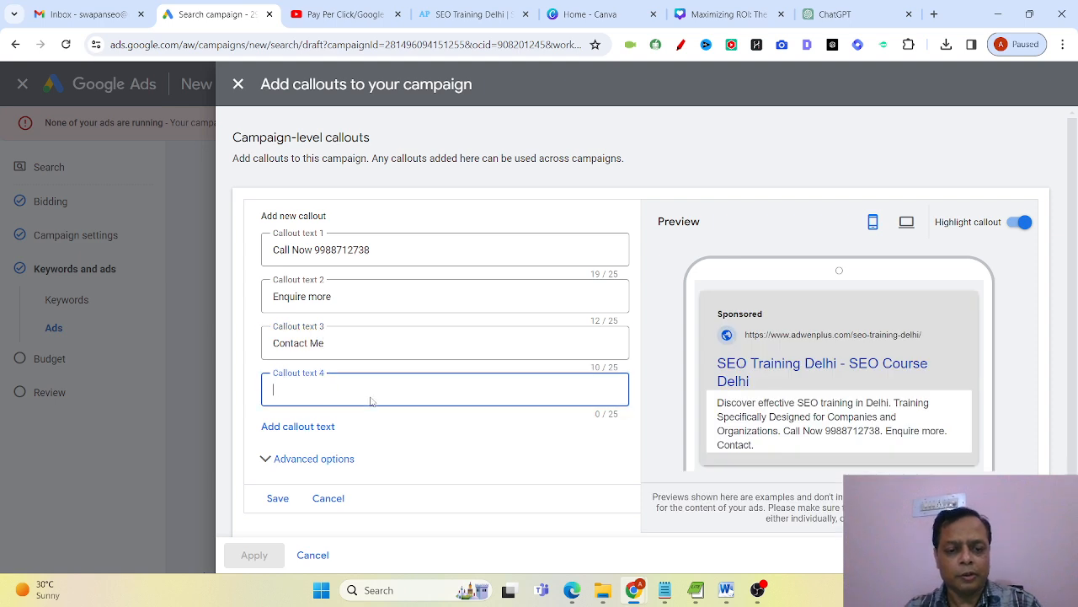
pyautogui.click(277, 497)
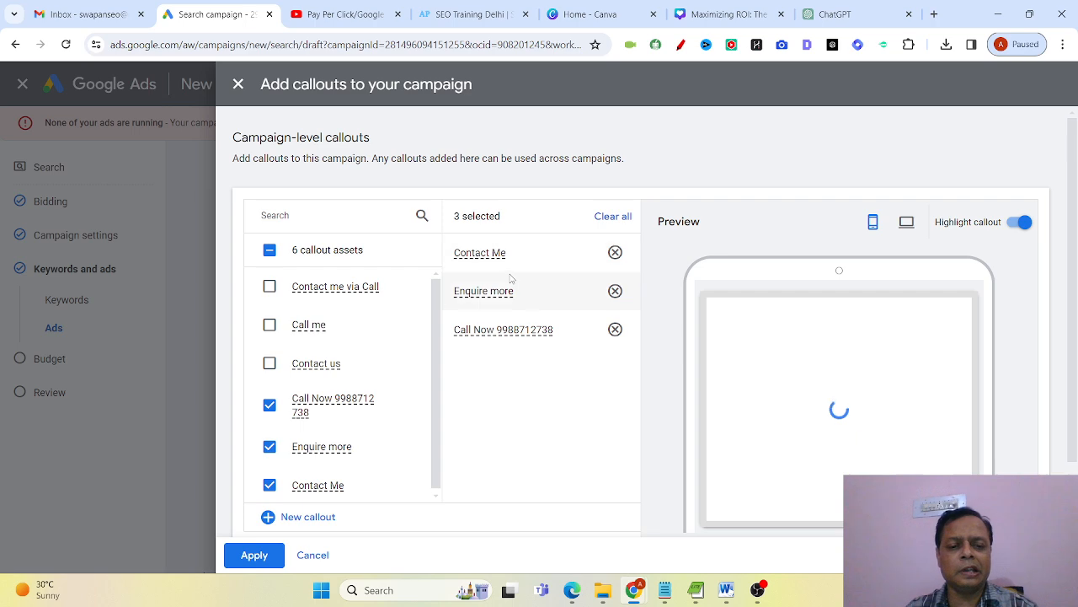
pyautogui.click(266, 561)
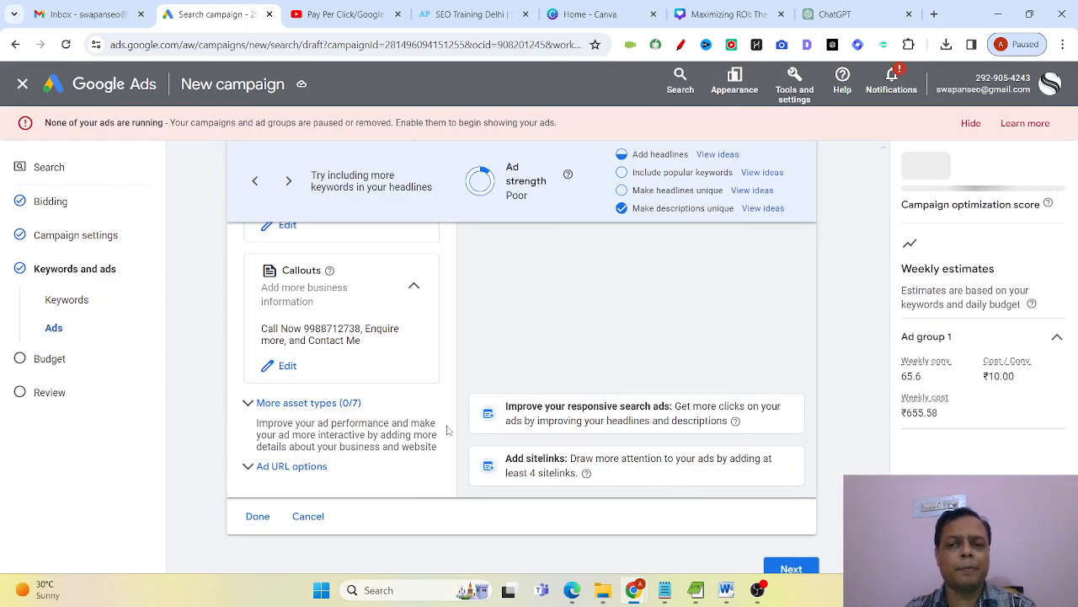
# Proceed from the ad and its assets to the campaign's budget settings.
pyautogui.scroll(-1, 432, 428)
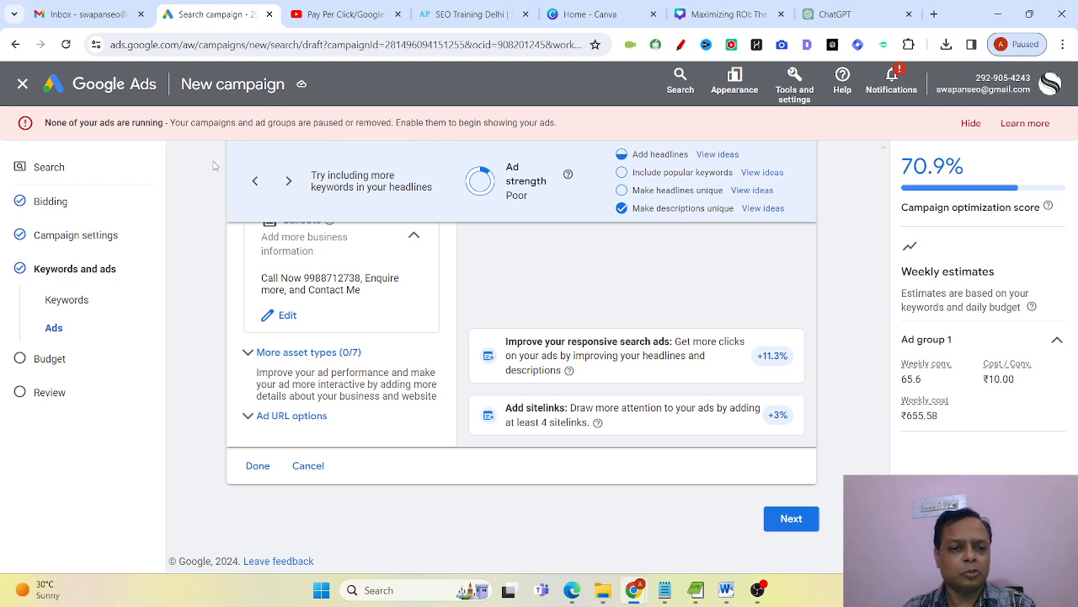
pyautogui.click(778, 518)
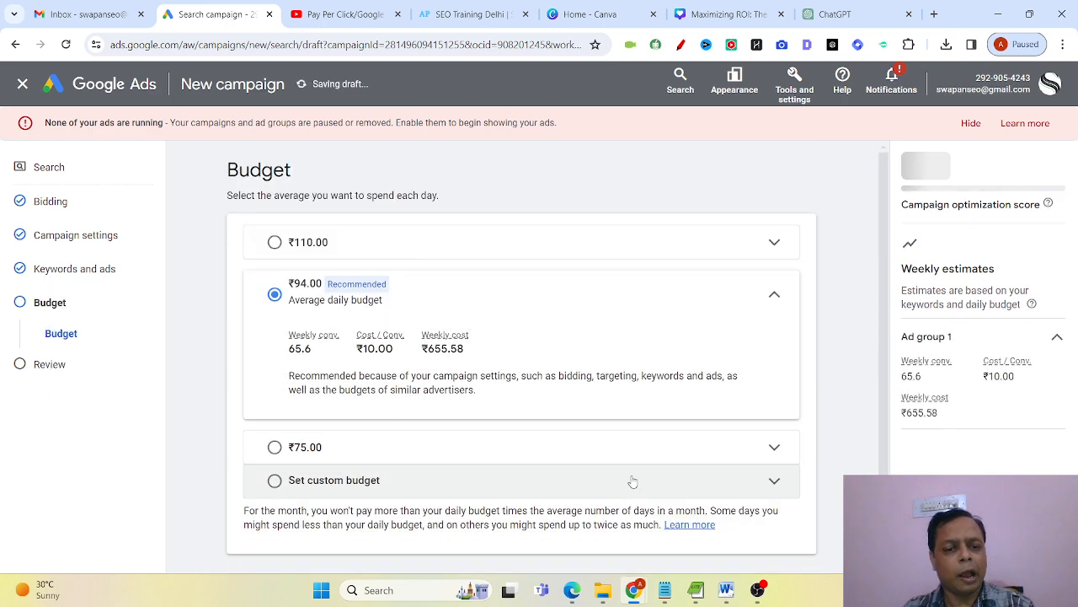
pyautogui.scroll(-1, 632, 481)
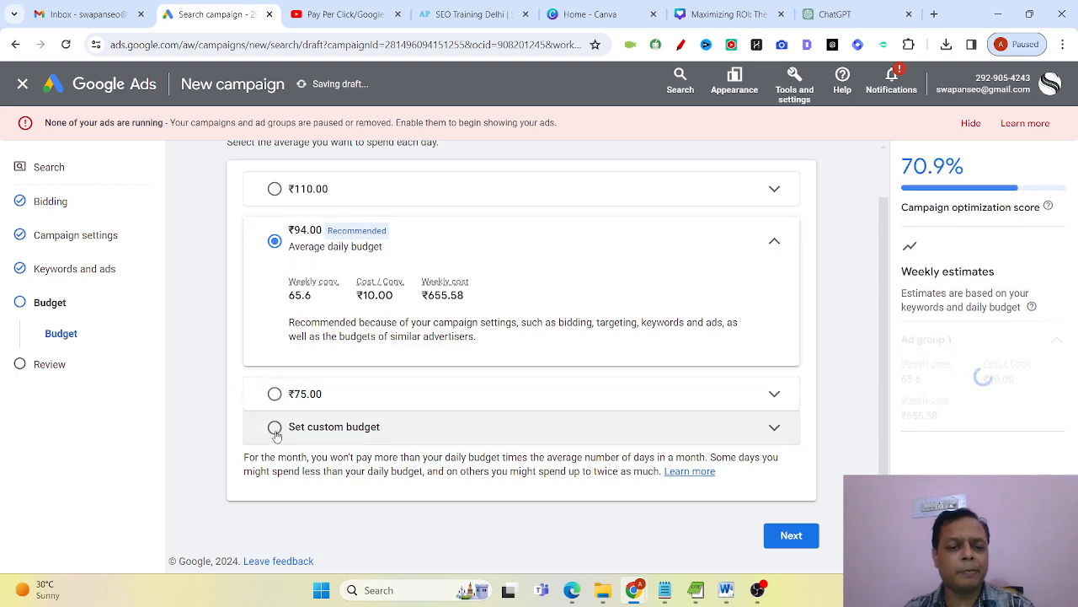
# Set a custom average daily budget of ₹60 for the campaign.
pyautogui.click(274, 427)
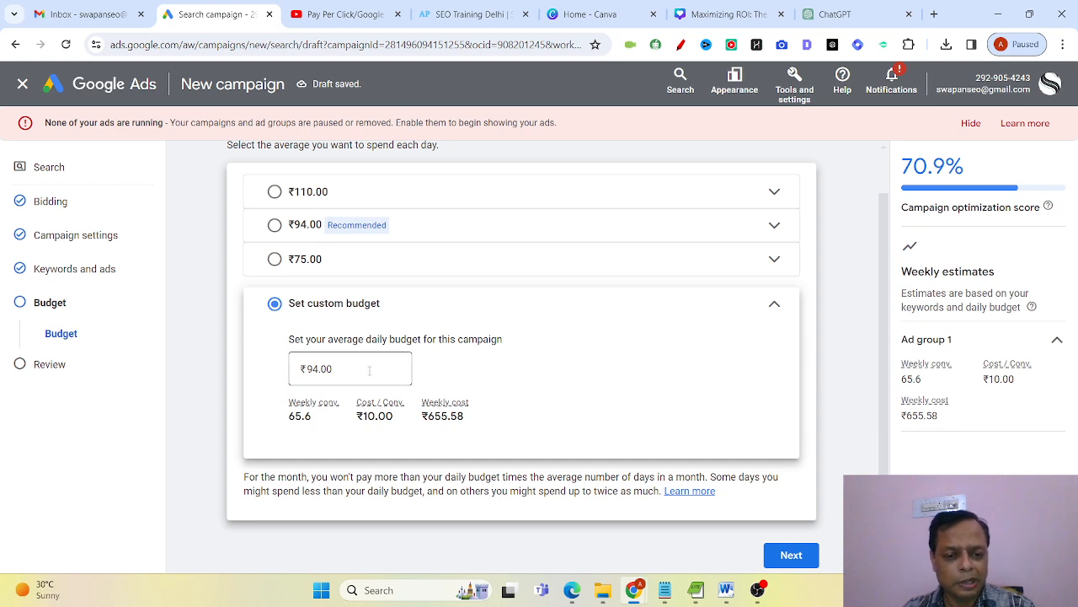
pyautogui.moveTo(334, 369); pyautogui.dragTo(294, 376)
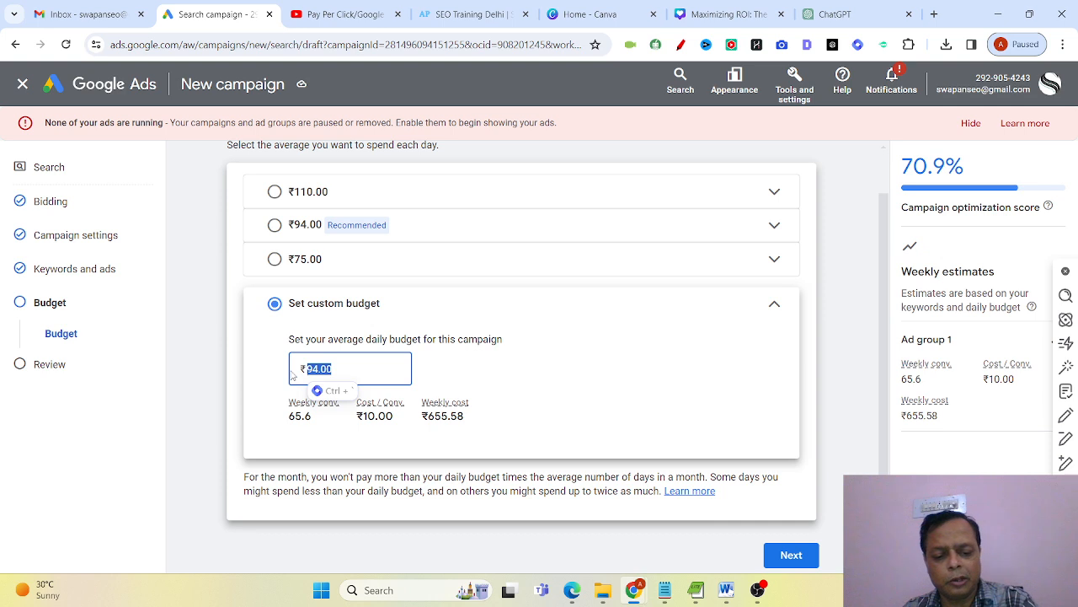
pyautogui.write('60')
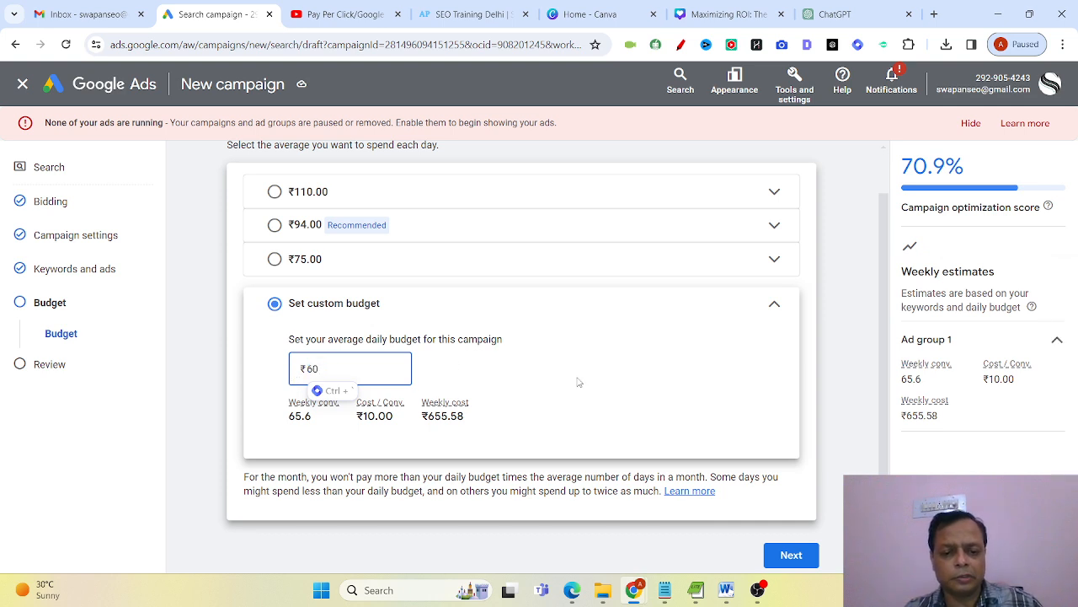
pyautogui.click(577, 383)
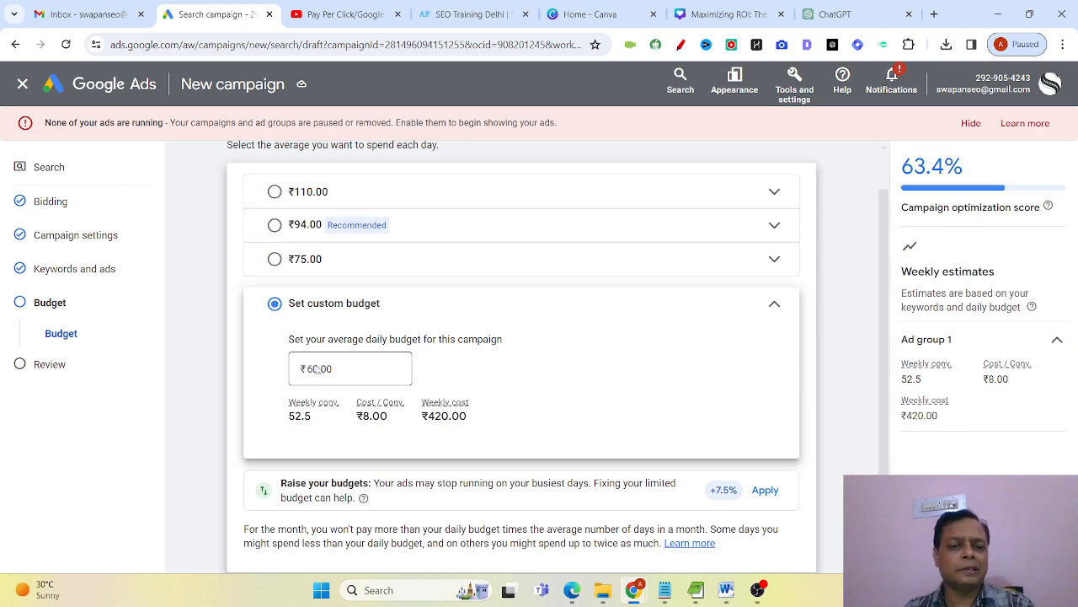
# Choose the recommended ₹94.00 average daily budget and continue to the campaign review.
pyautogui.click(275, 225)
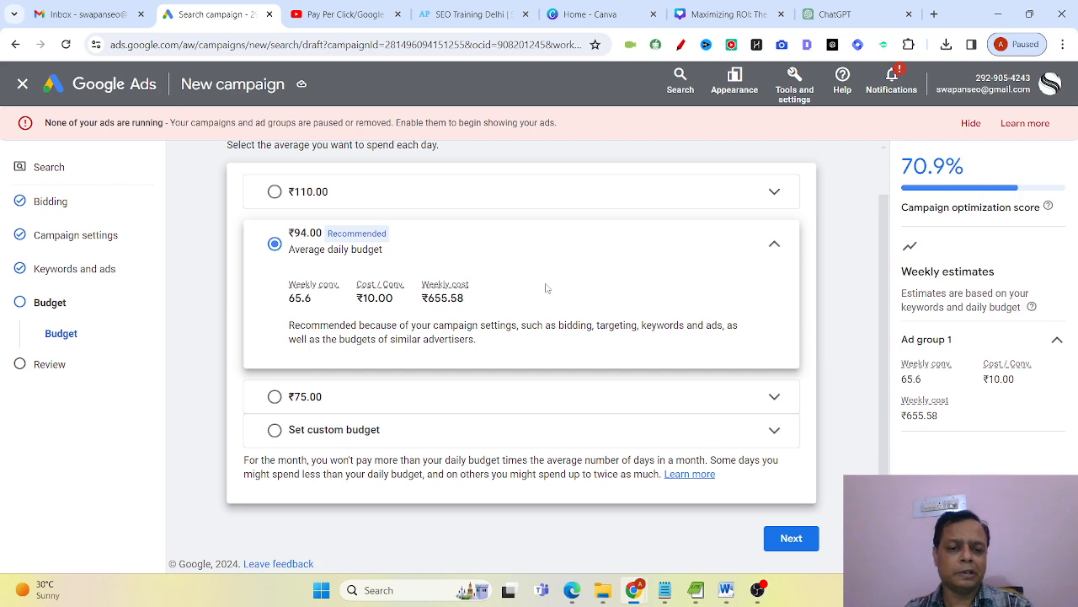
pyautogui.click(796, 541)
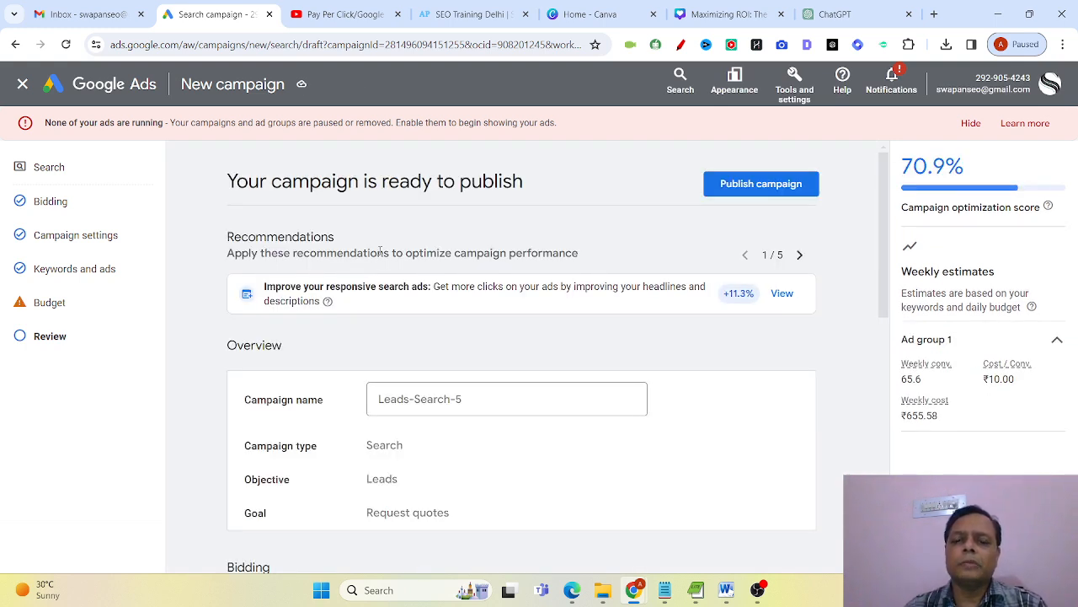
pyautogui.scroll(-2, 632, 379)
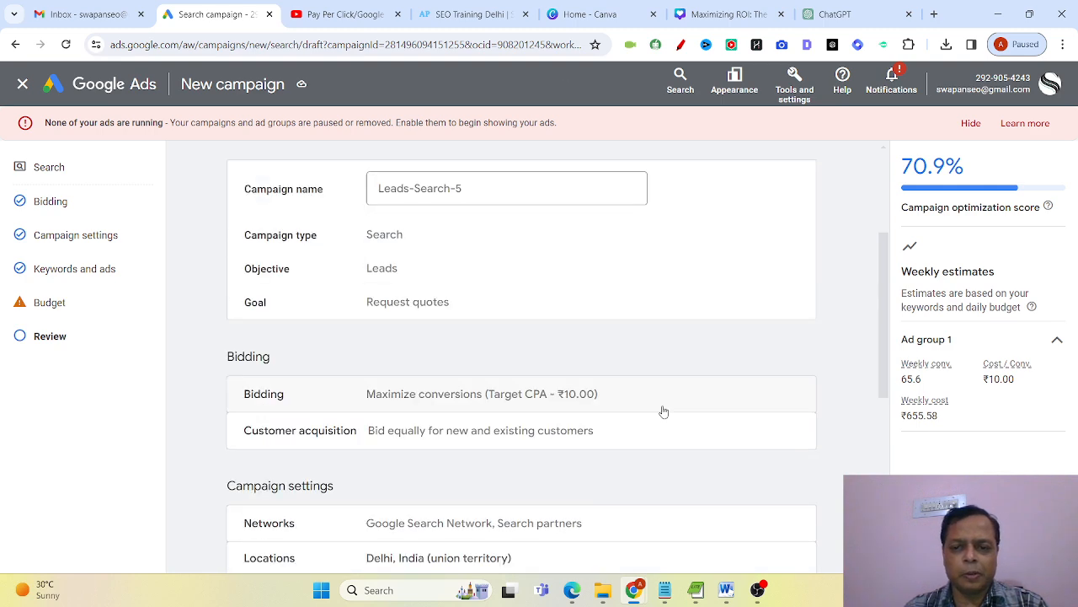
pyautogui.scroll(2, 664, 411)
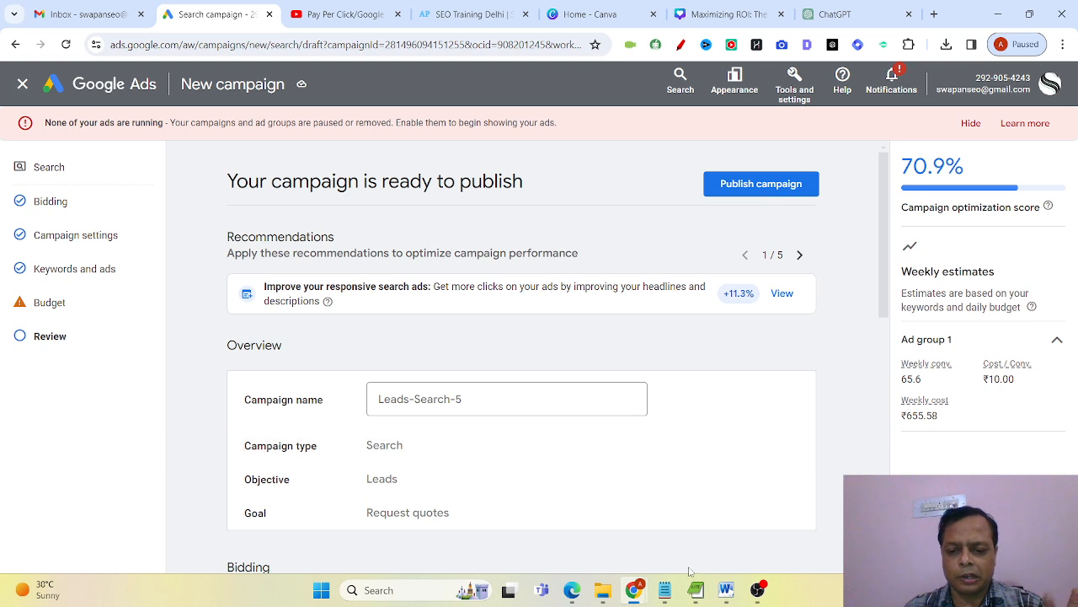
# Switch to Notepad and write "Looking for SEO Training" as the first line of the empty note.
pyautogui.click(664, 590)
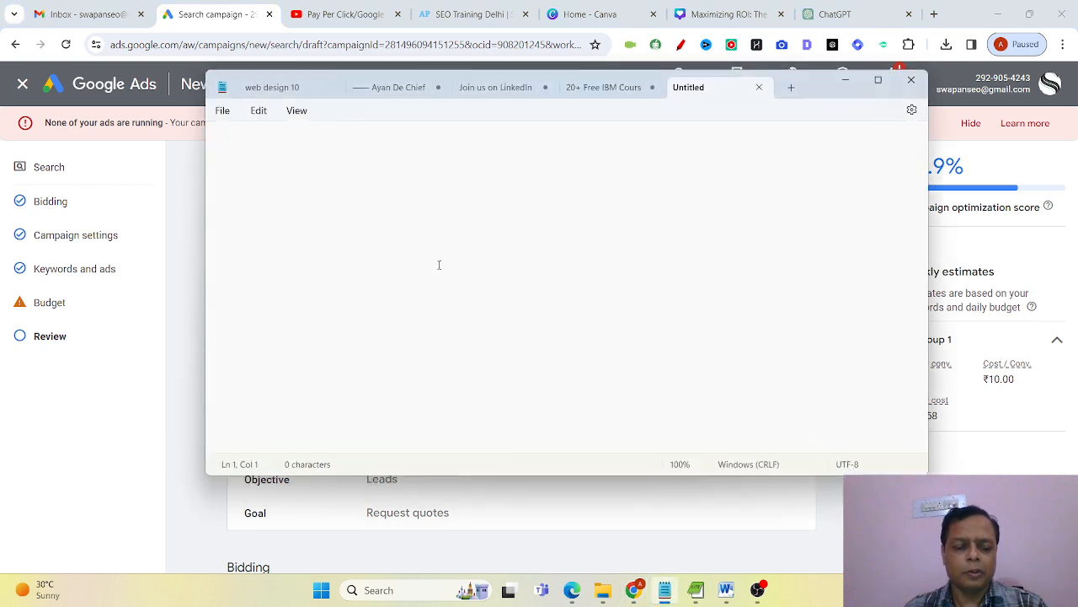
pyautogui.write('SE')
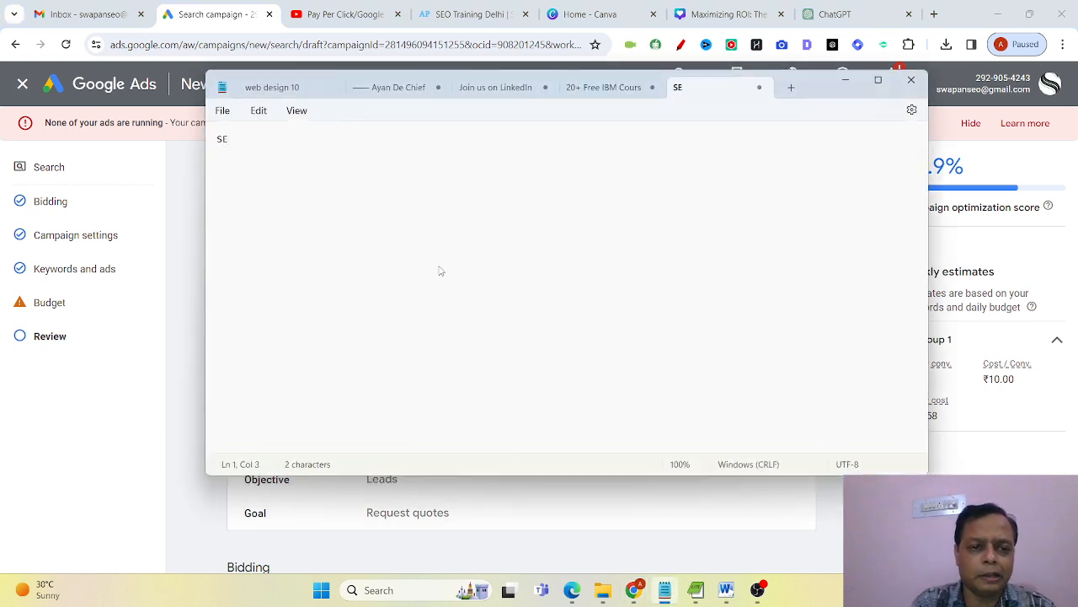
pyautogui.write('O')
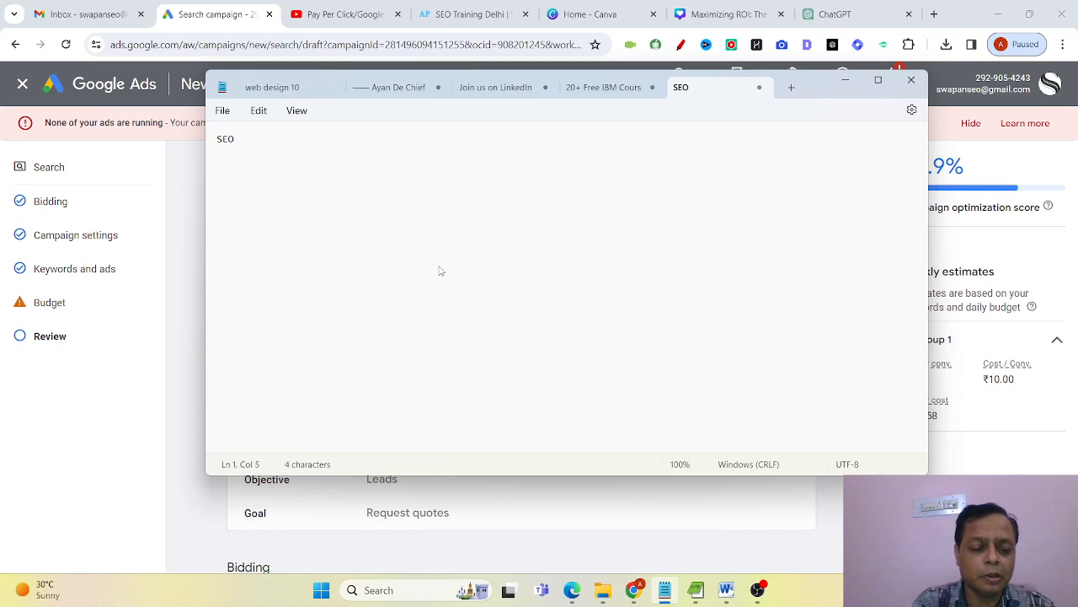
pyautogui.press('BackSpace')
pyautogui.press('BackSpace')
pyautogui.press('BackSpace')
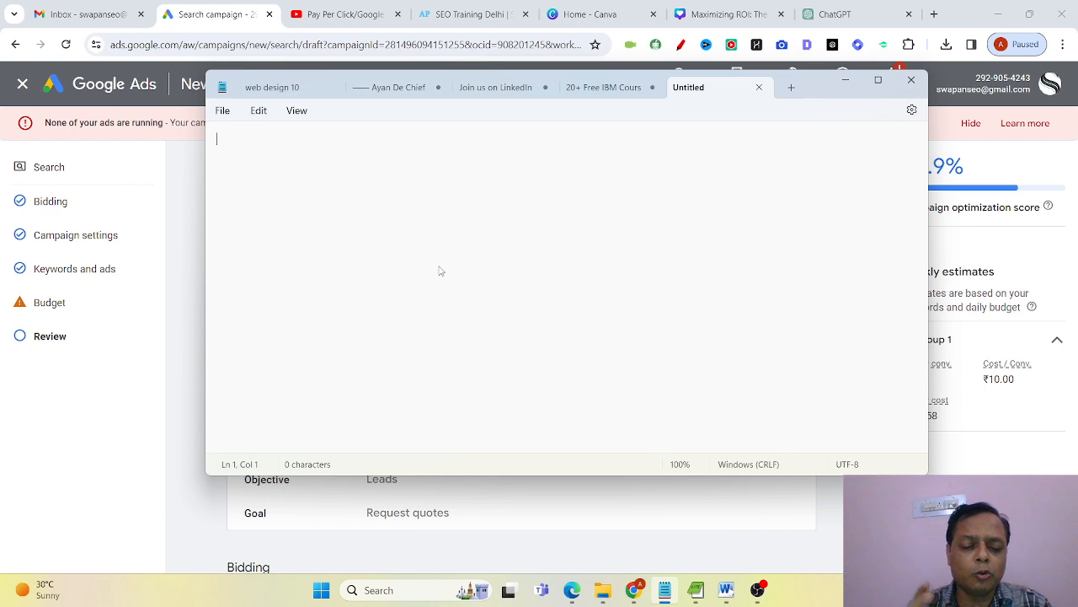
pyautogui.write('Looking fo')
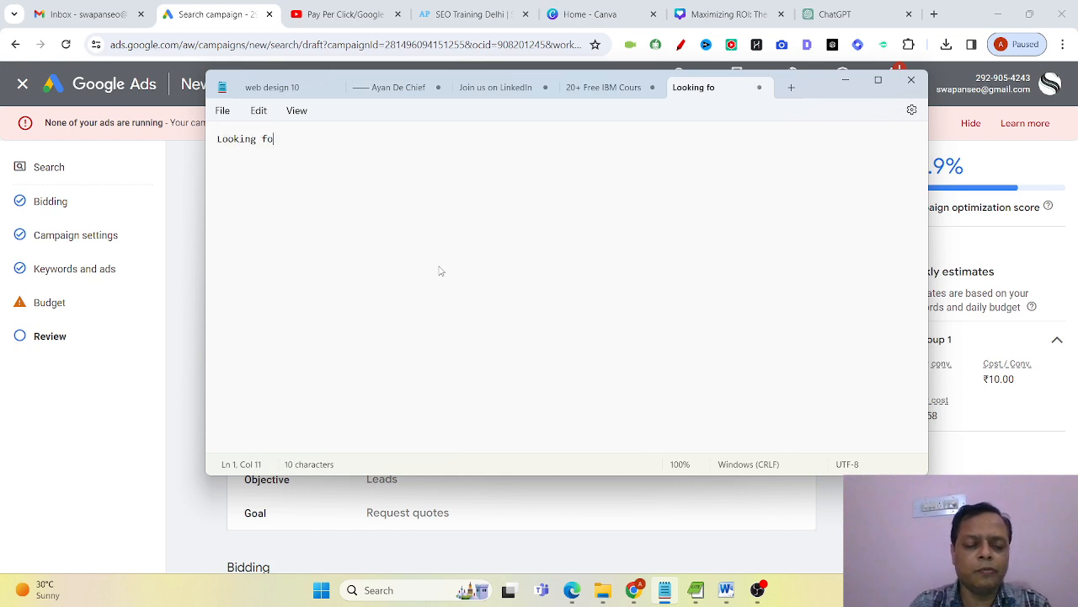
pyautogui.write('r SEO')
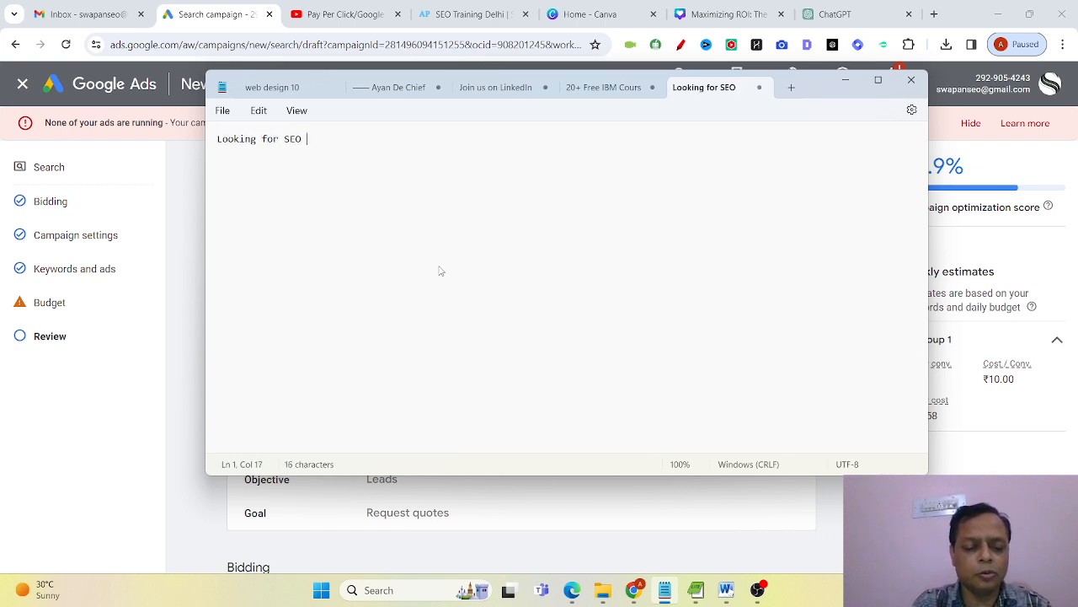
pyautogui.write(' Training')
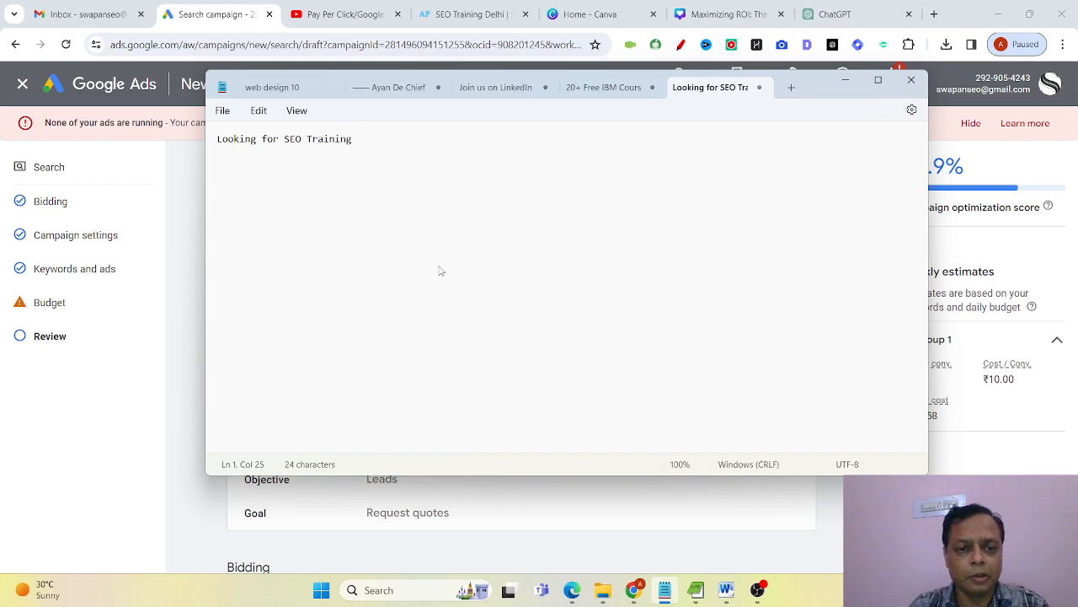
# Add a second line to the note beginning with "I'll Guide You How to".
pyautogui.press('Return')
pyautogui.write('I wil')
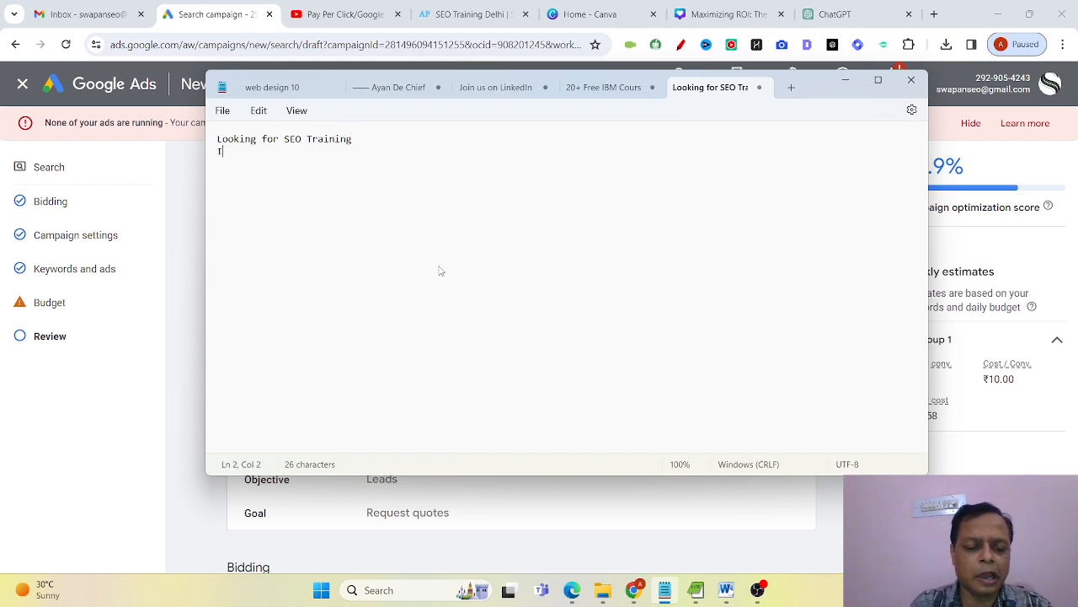
pyautogui.press('BackSpace')
pyautogui.press('BackSpace')
pyautogui.press('BackSpace')
pyautogui.press('BackSpace')
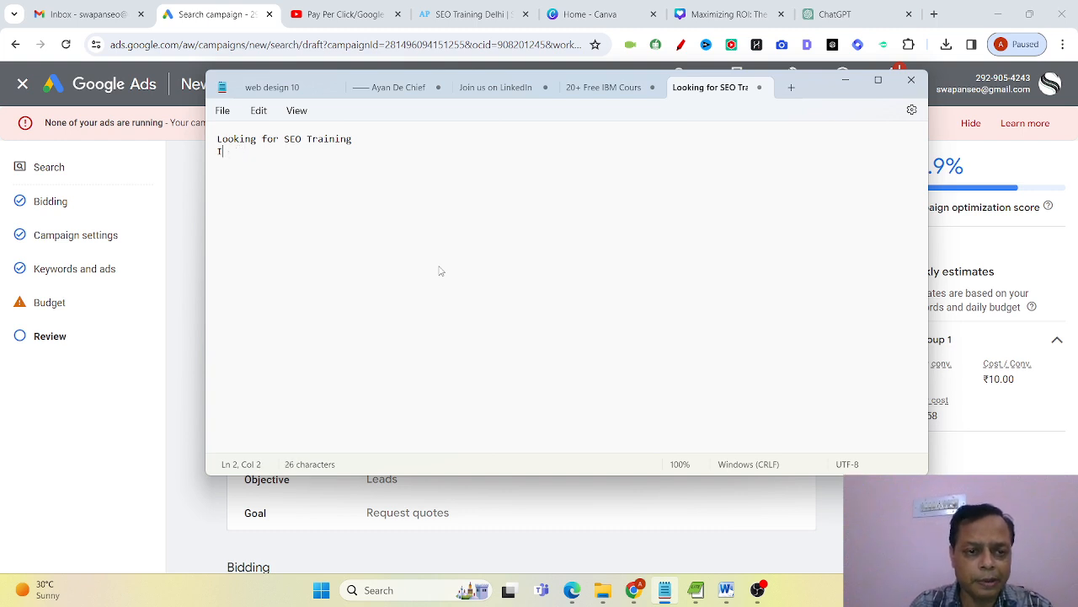
pyautogui.write("'ll")
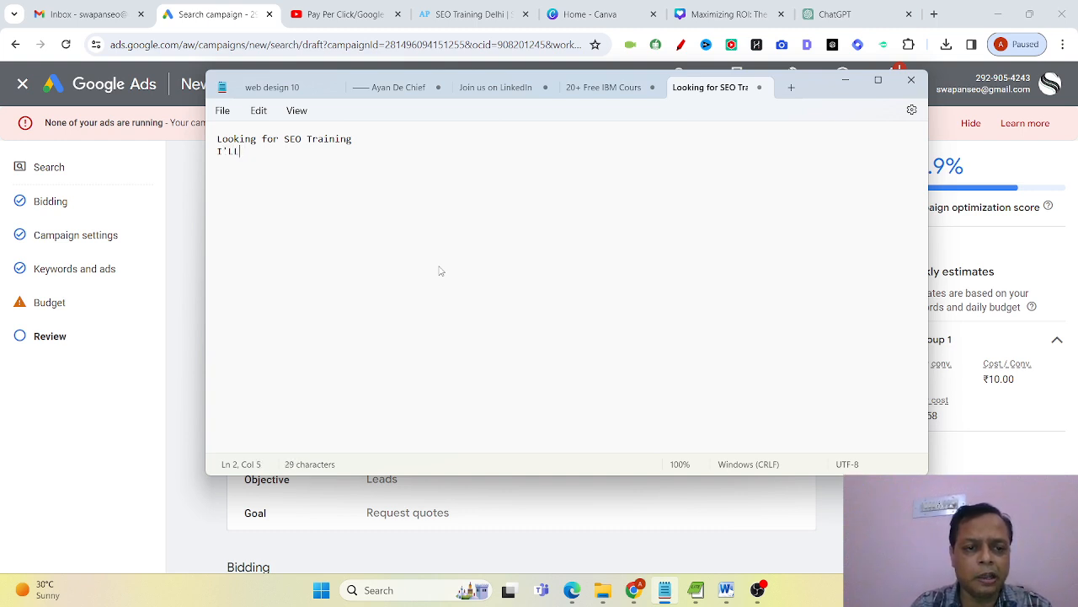
pyautogui.press('BackSpace')
pyautogui.press('BackSpace')
pyautogui.write('ll ')
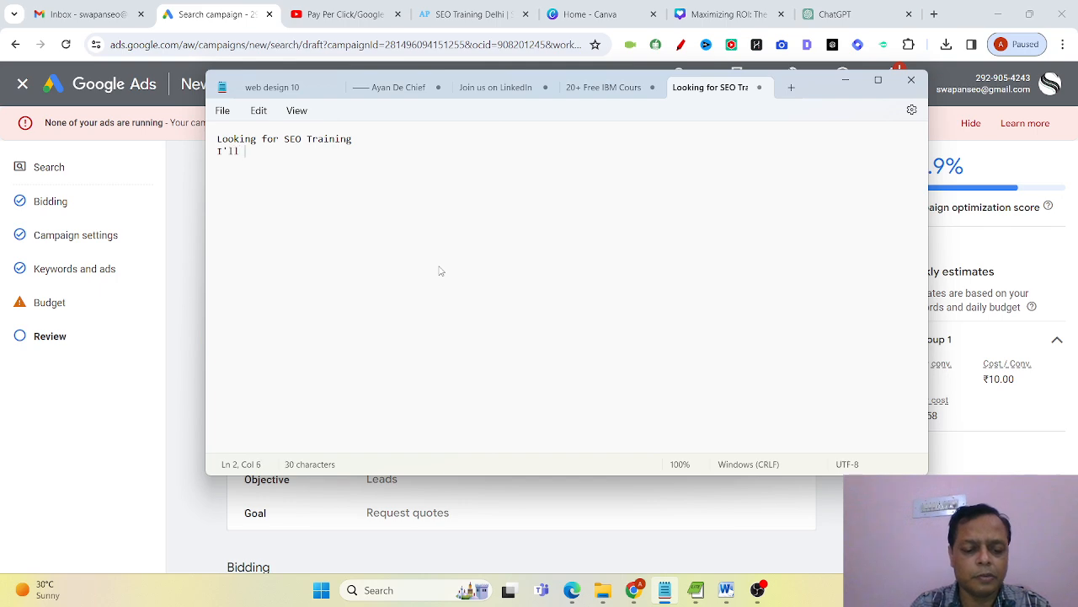
pyautogui.write('Guide Yo')
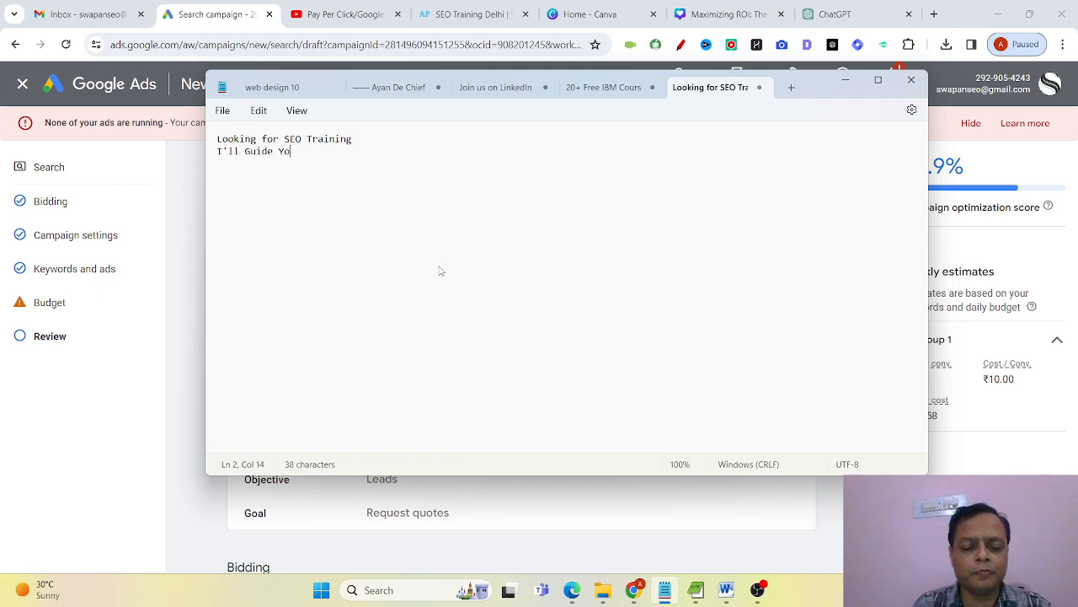
pyautogui.write('u How ')
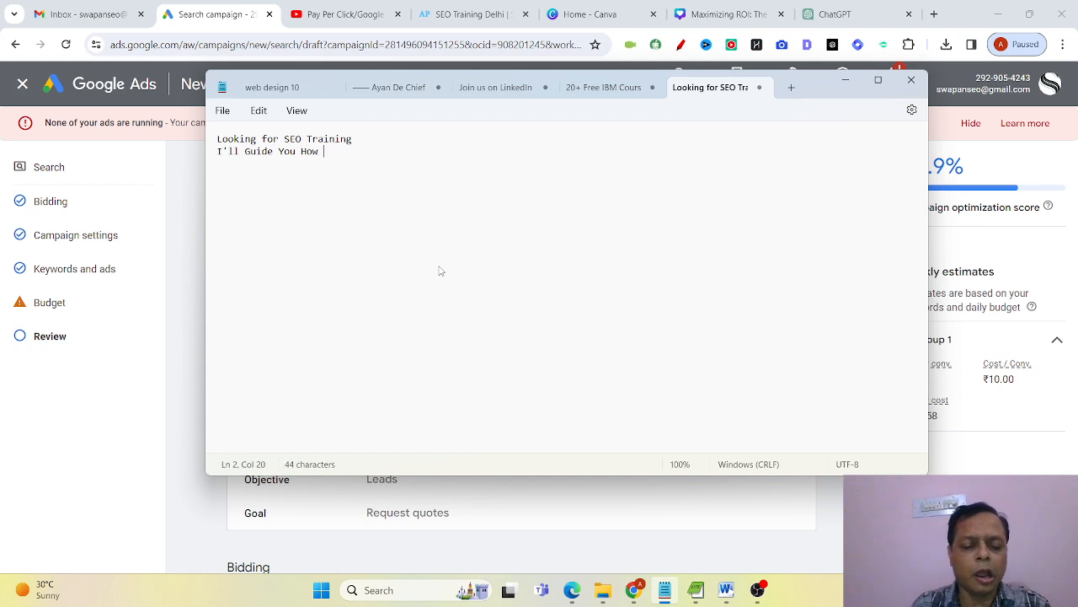
pyautogui.write('to jlin ')
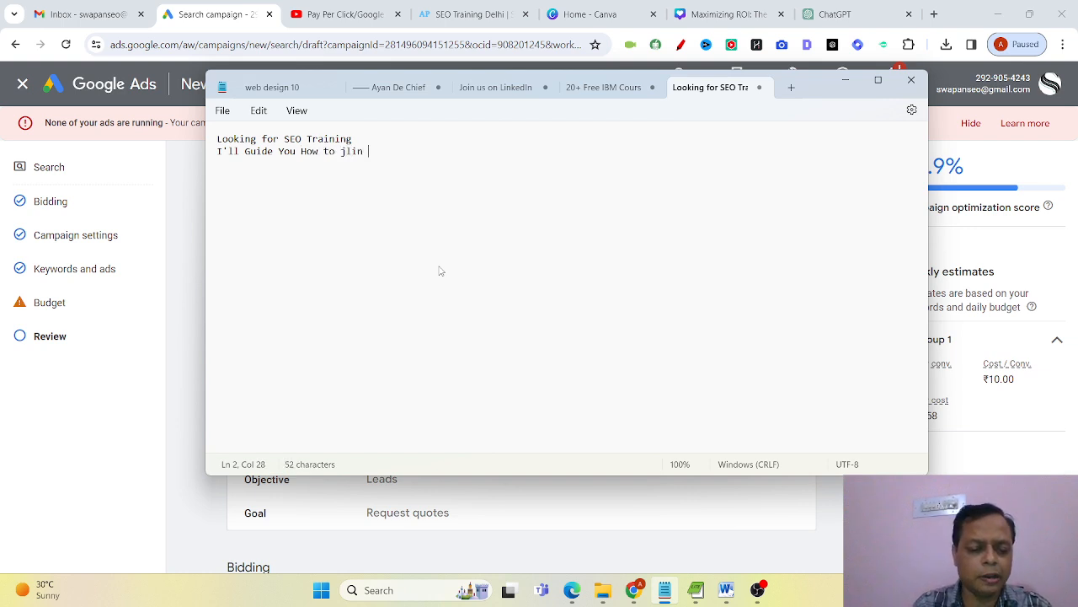
pyautogui.write('O')
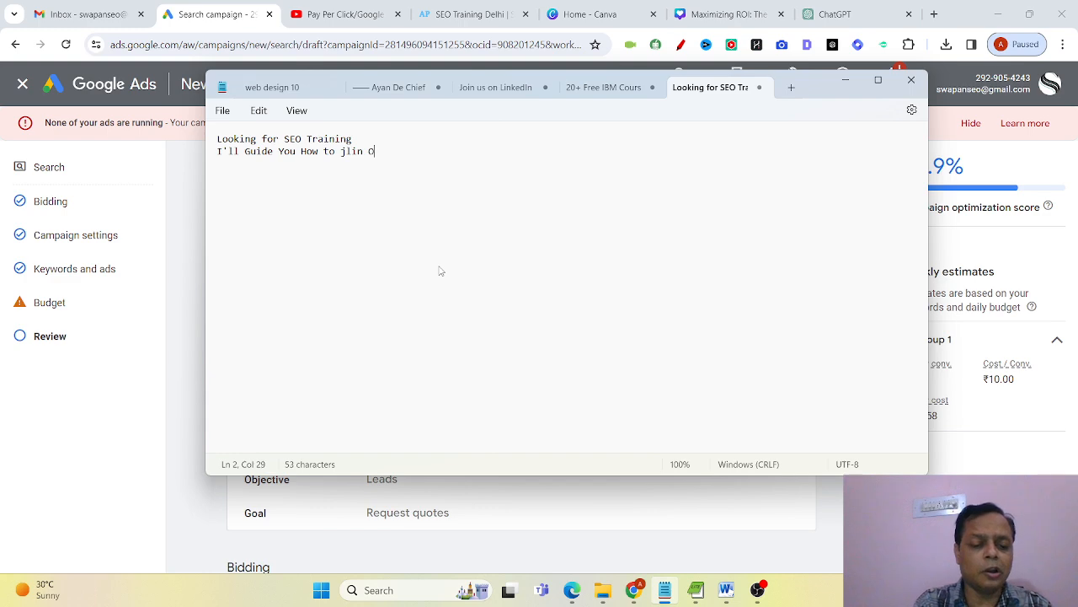
pyautogui.write('rganizati')
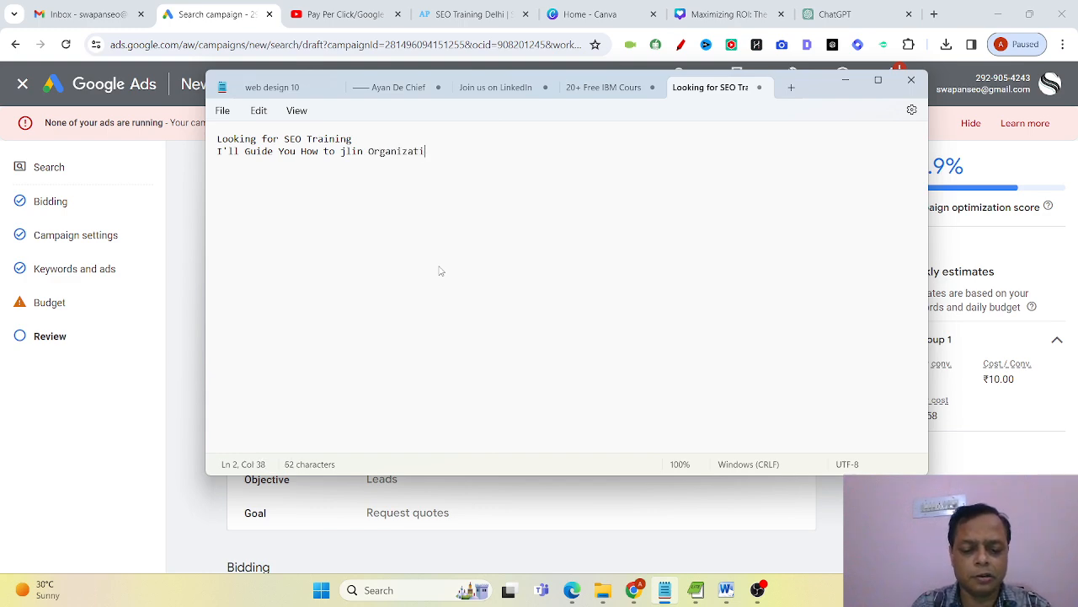
pyautogui.write('on after ')
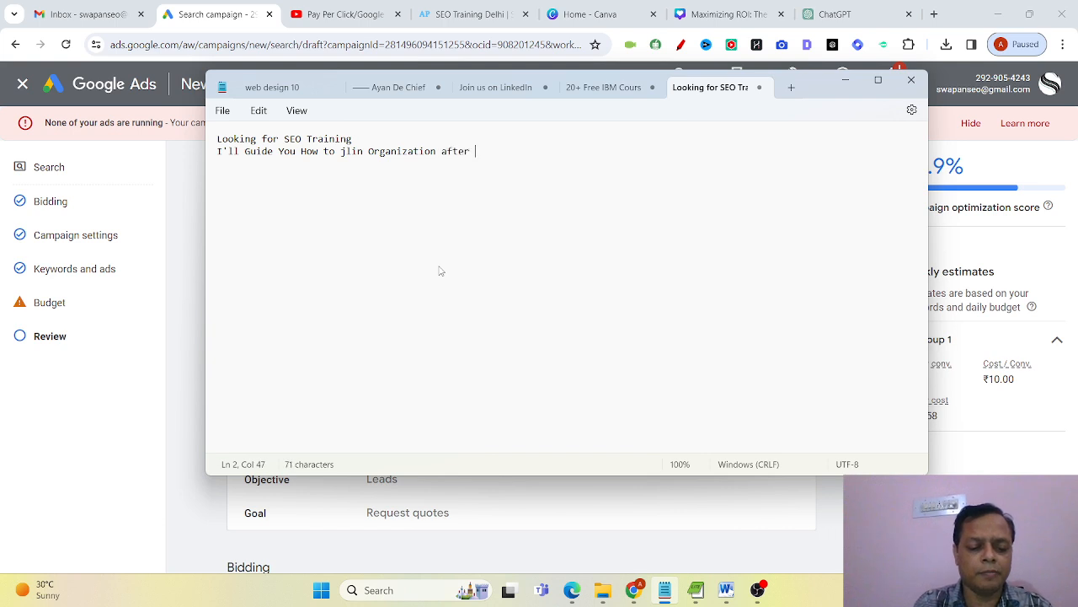
pyautogui.write('Trainiinh')
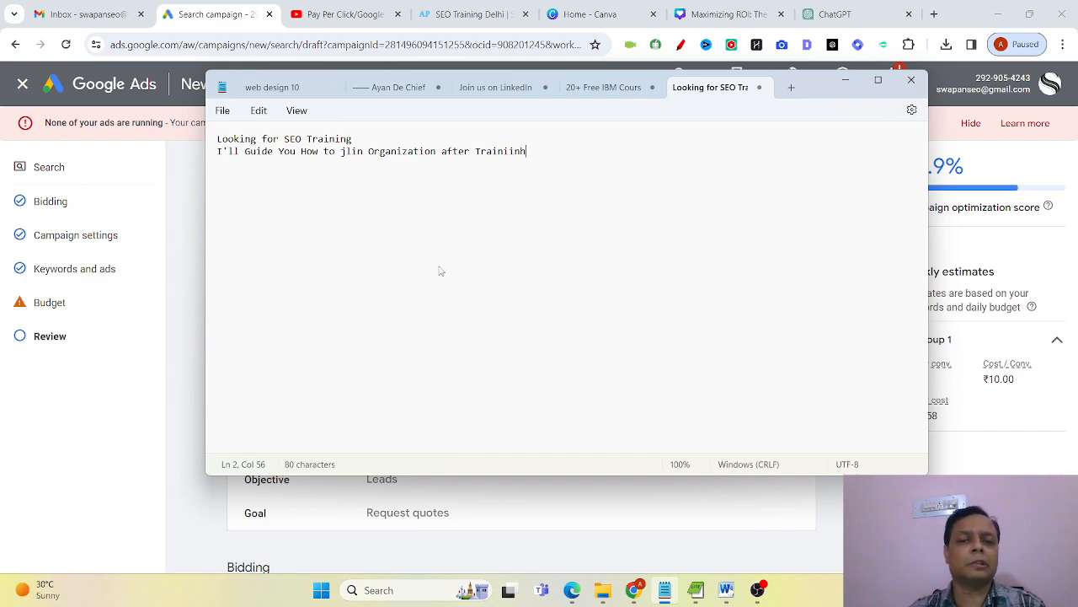
# Finish the second line with "jlin Organization after Trainig" and join it to the end of the first line.
pyautogui.press('BackSpace')
pyautogui.press('BackSpace')
pyautogui.press('BackSpace')
pyautogui.write('g')
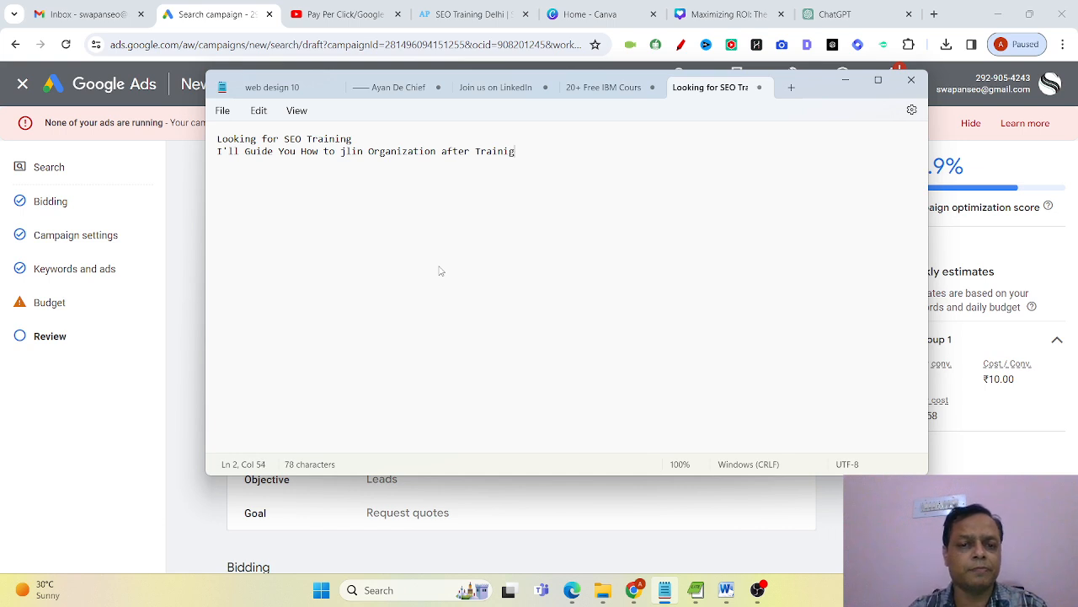
pyautogui.click(439, 136)
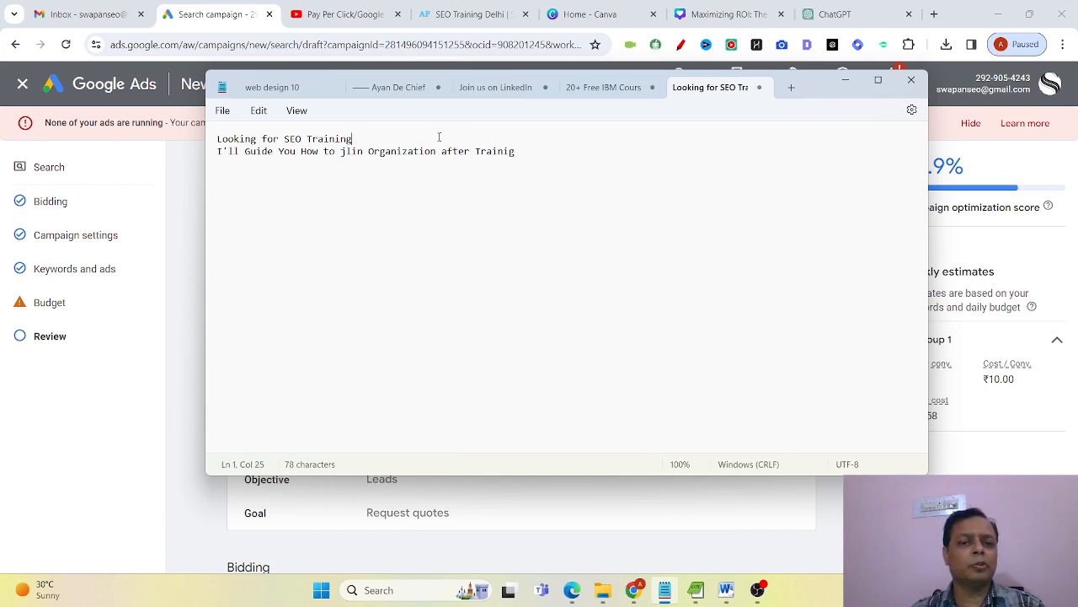
pyautogui.press('Delete')
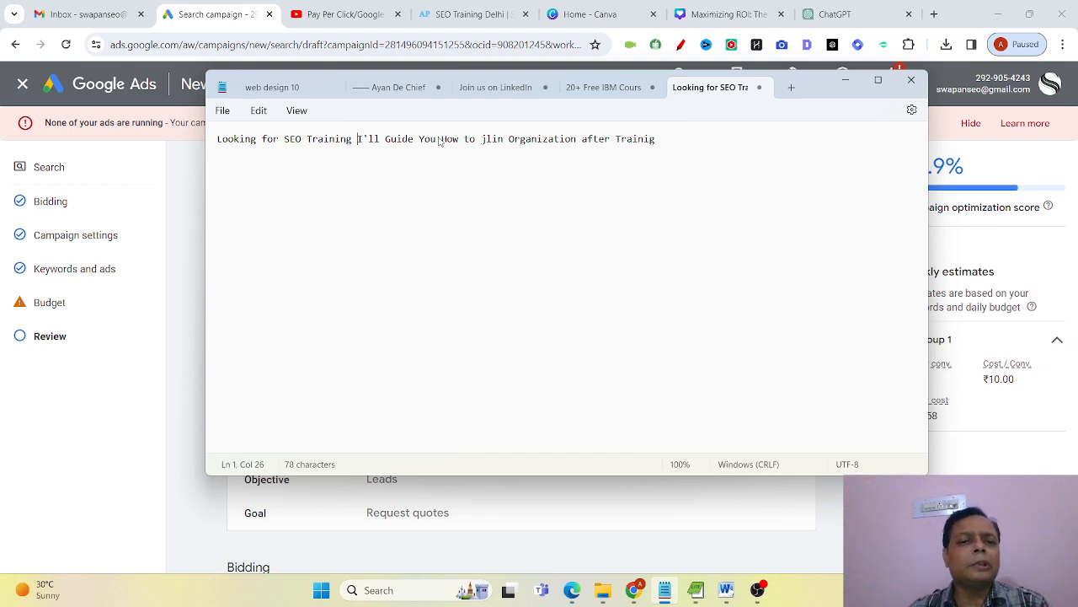
# Leave a blank line below the first line and write "ARe you Strulling for keywords research?" as a second ad text.
pyautogui.click(675, 139)
pyautogui.press('Return')
pyautogui.press('Return')
pyautogui.write('AR')
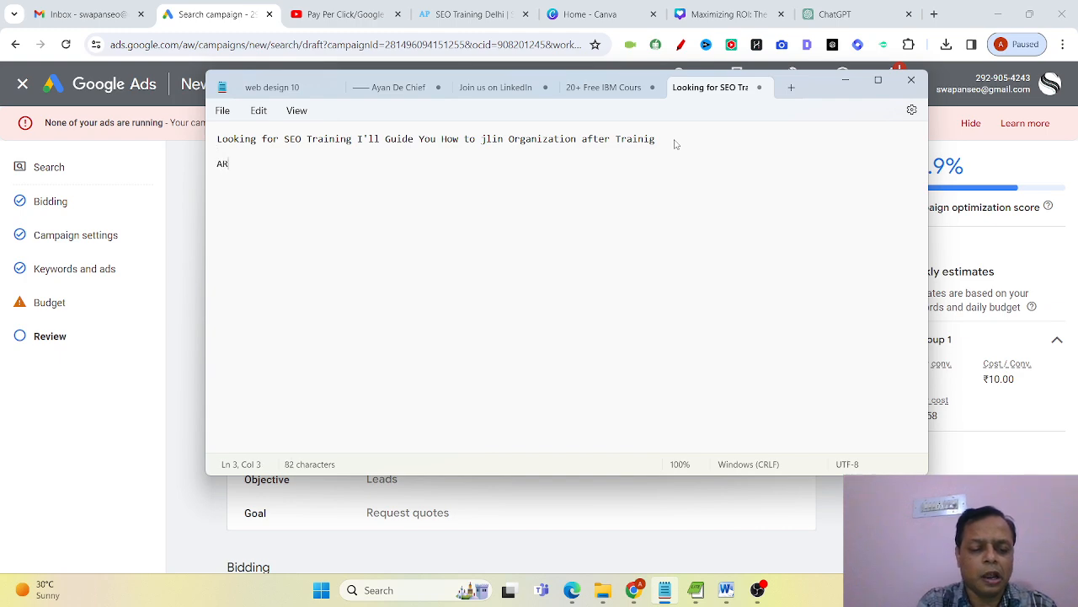
pyautogui.write('e you ar')
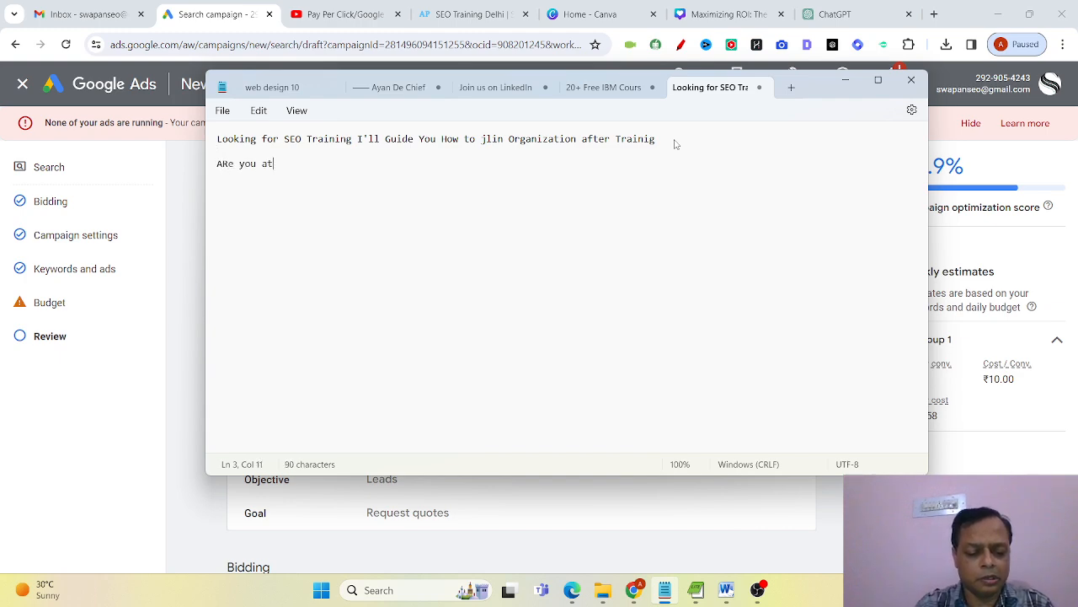
pyautogui.press('BackSpace')
pyautogui.press('BackSpace')
pyautogui.write('S')
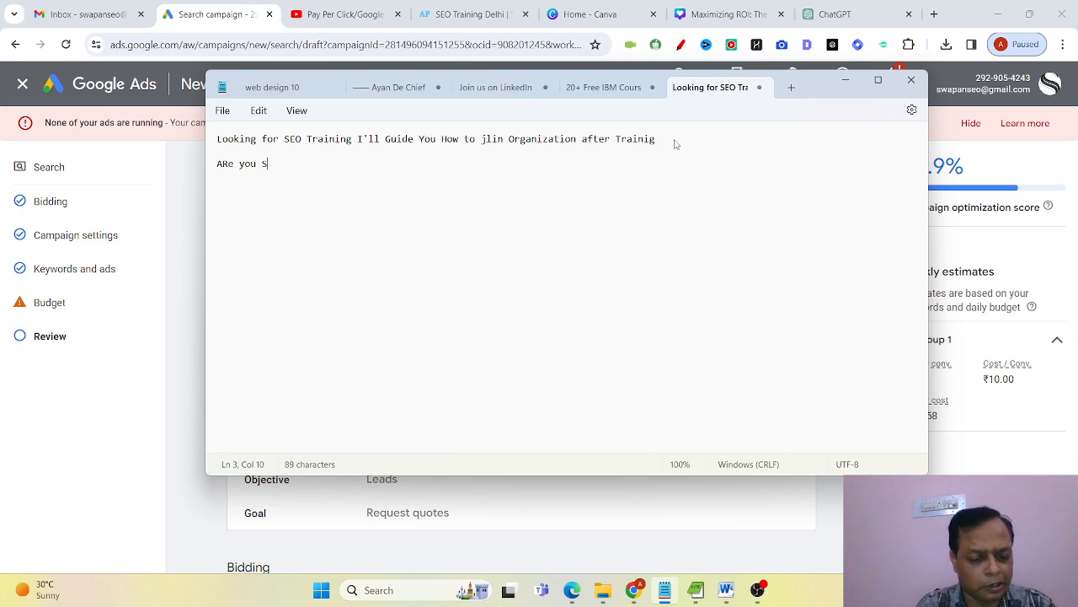
pyautogui.write('trulling')
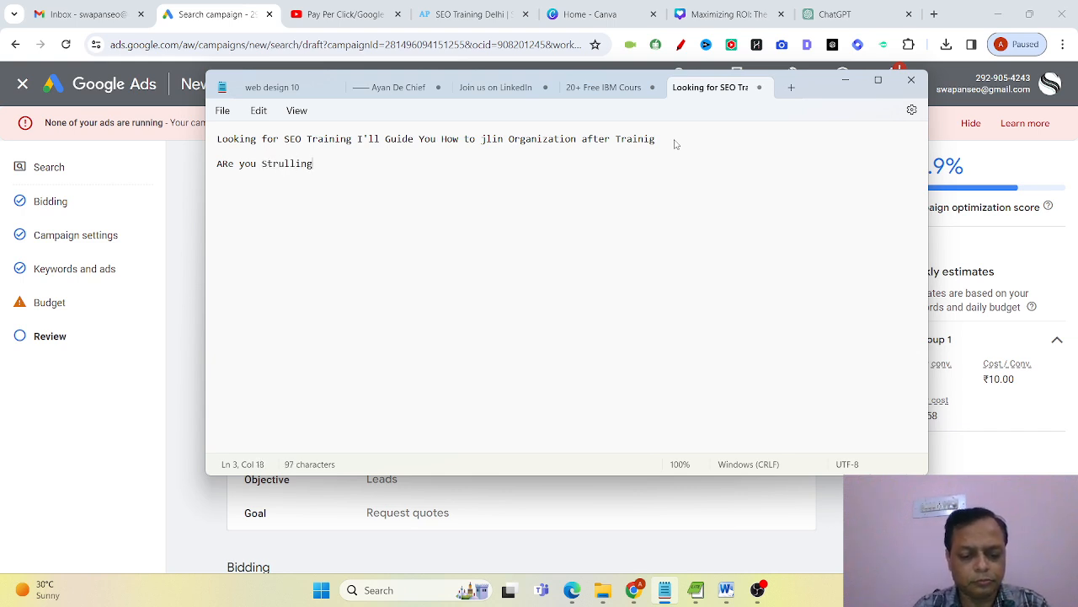
pyautogui.write(' for keywor')
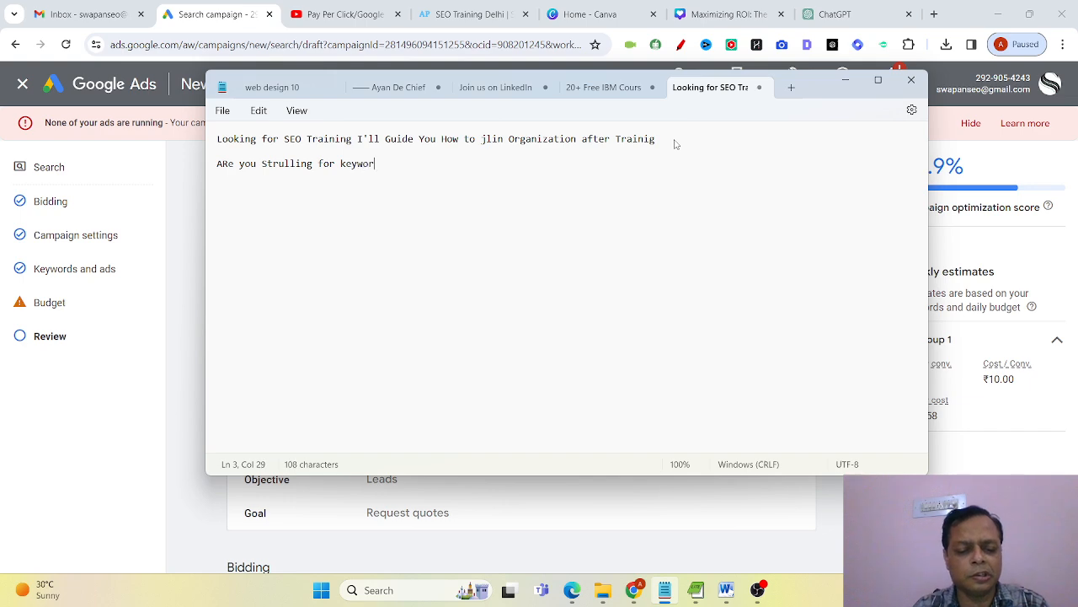
pyautogui.write('ds research')
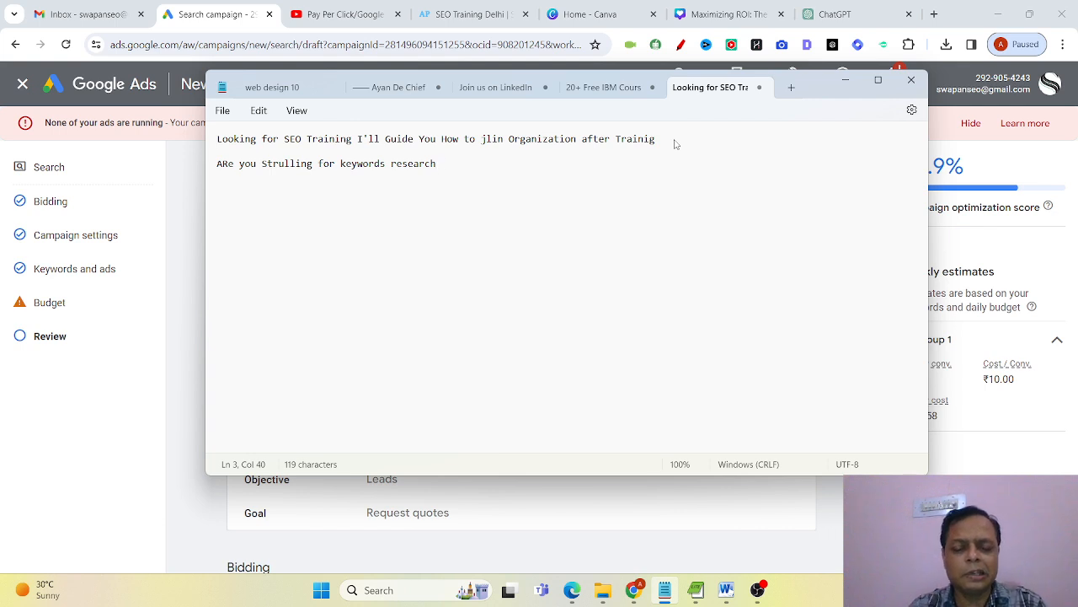
pyautogui.write('?')
pyautogui.press('Return')
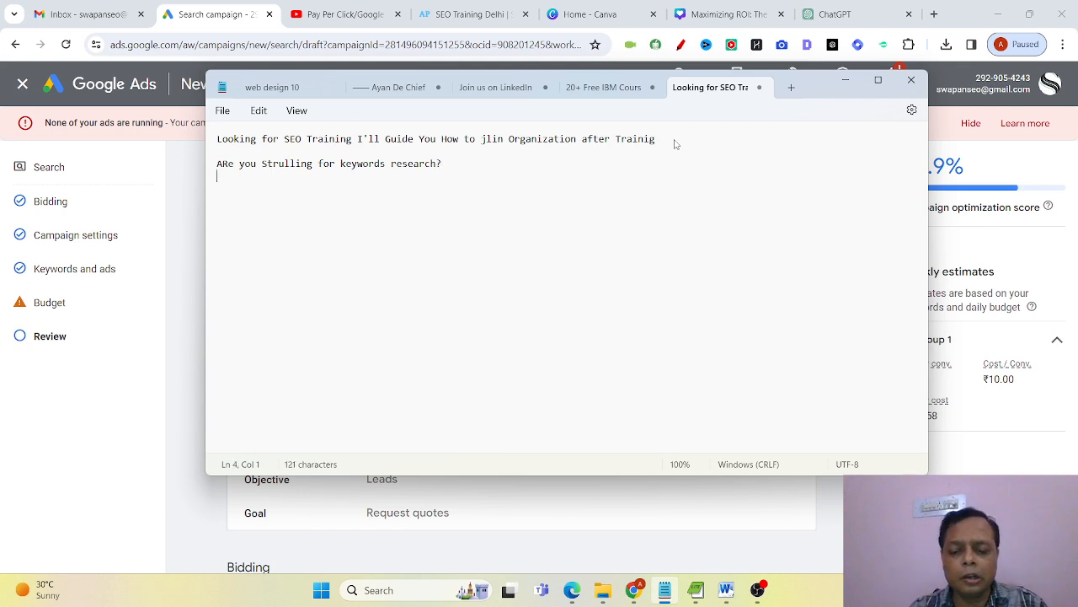
# Correct the capitalization of the second ad text's opening word to "Are" and add another line break below it.
pyautogui.press('Up')
pyautogui.press('Delete')
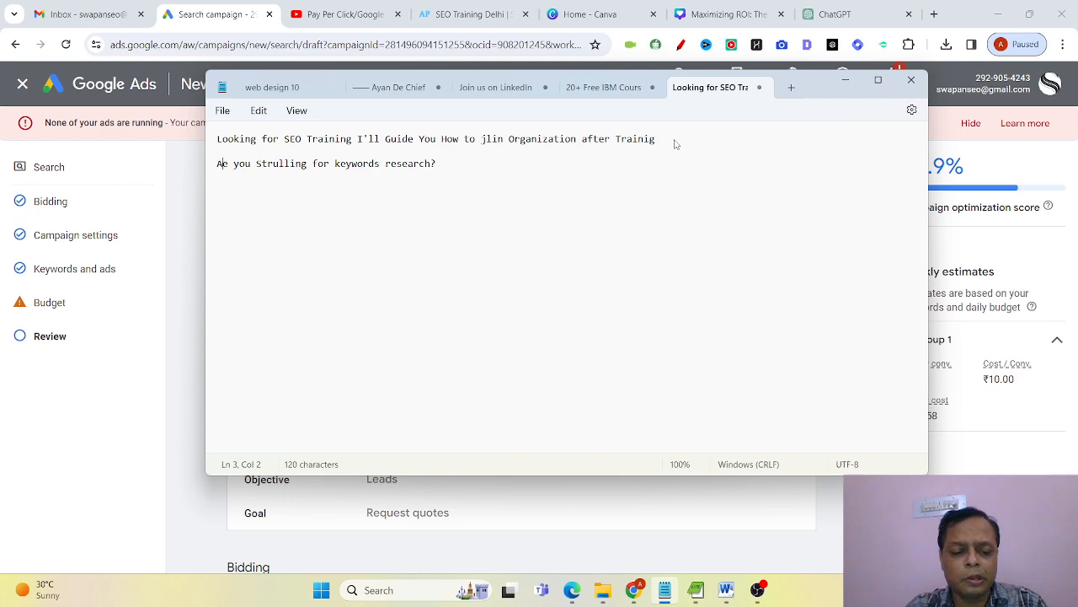
pyautogui.write('r')
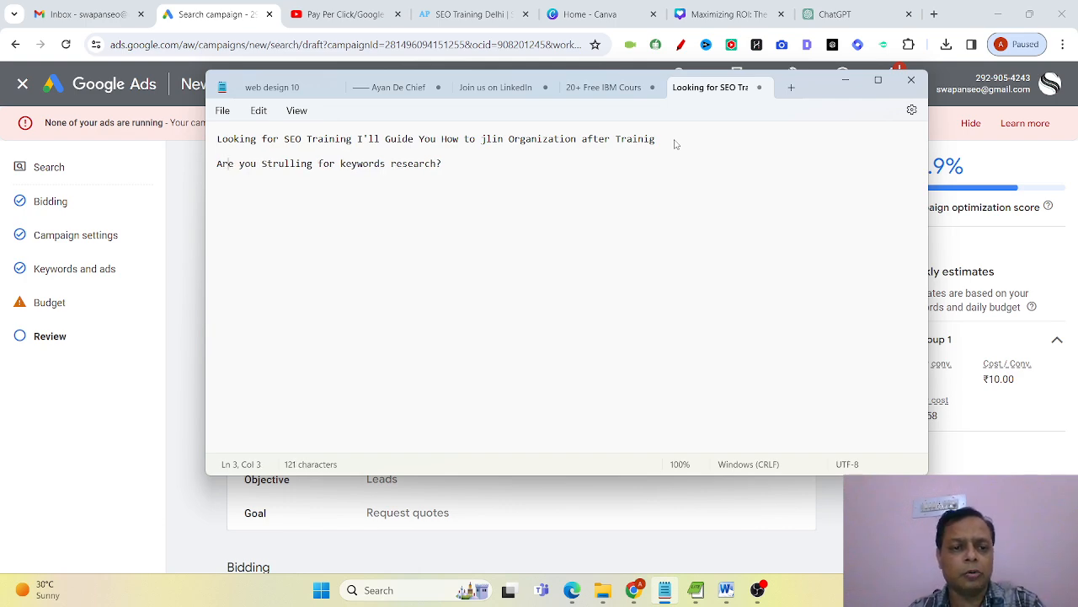
pyautogui.press('End')
pyautogui.press('Return')
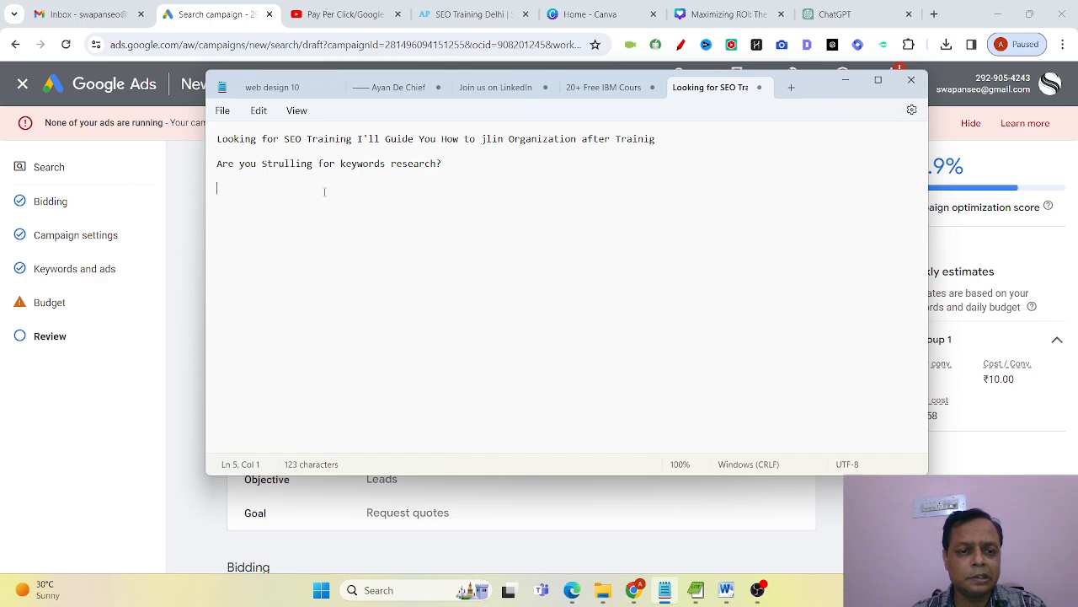
# Correct the misspelled word "Strulling" to "Struggling" in the keywords research line.
pyautogui.click(293, 165)
pyautogui.press('BackSpace')
pyautogui.write('ggl')
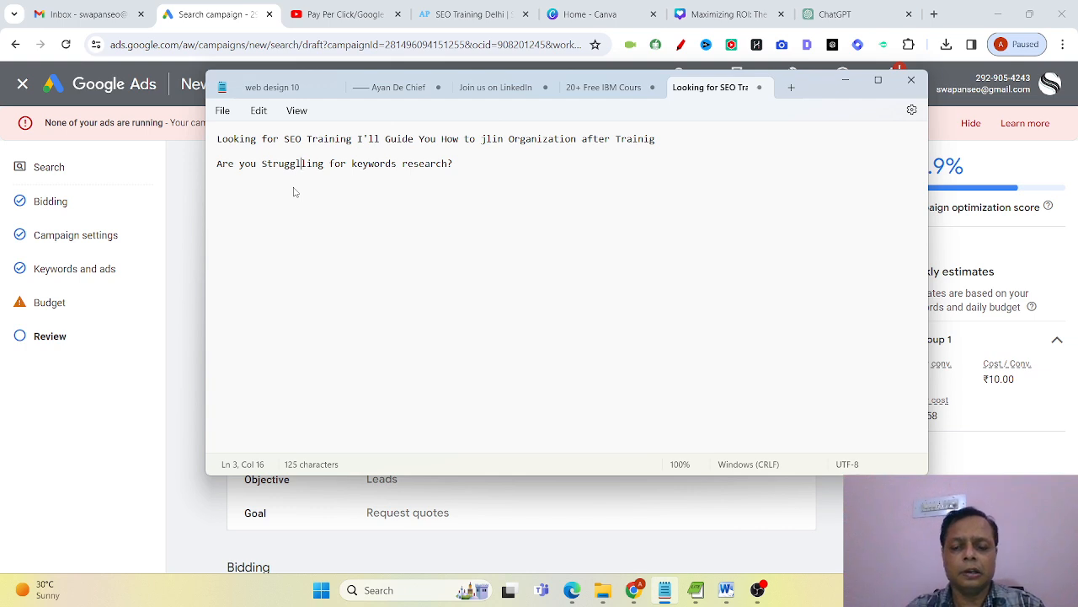
pyautogui.press('BackSpace')
pyautogui.click(293, 189)
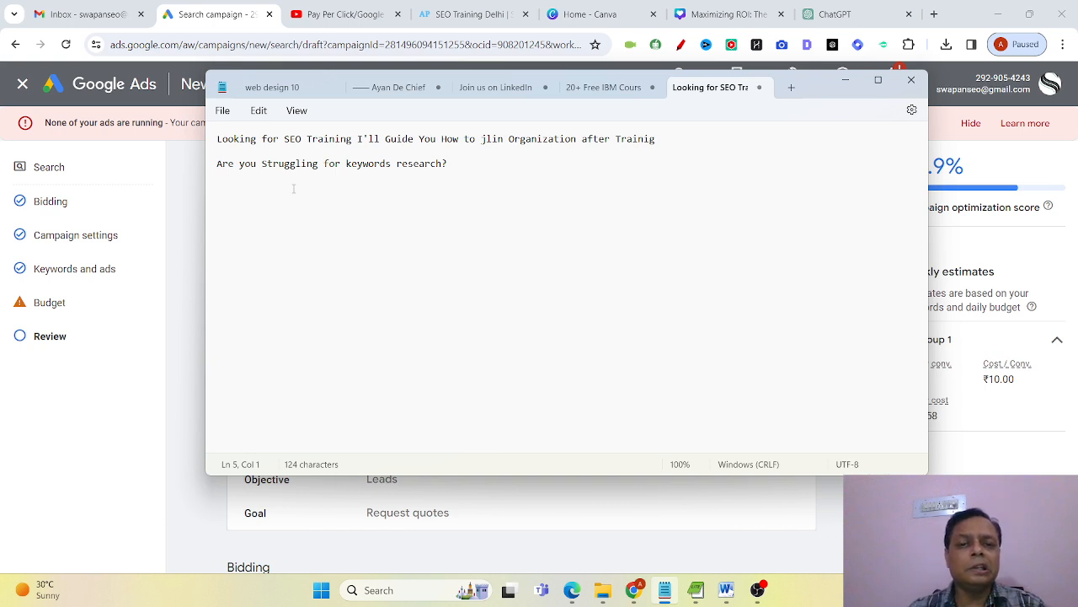
# Correct "jlin" to "join" in the first line of the note.
pyautogui.click(493, 140)
pyautogui.press('BackSpace')
pyautogui.write('o')
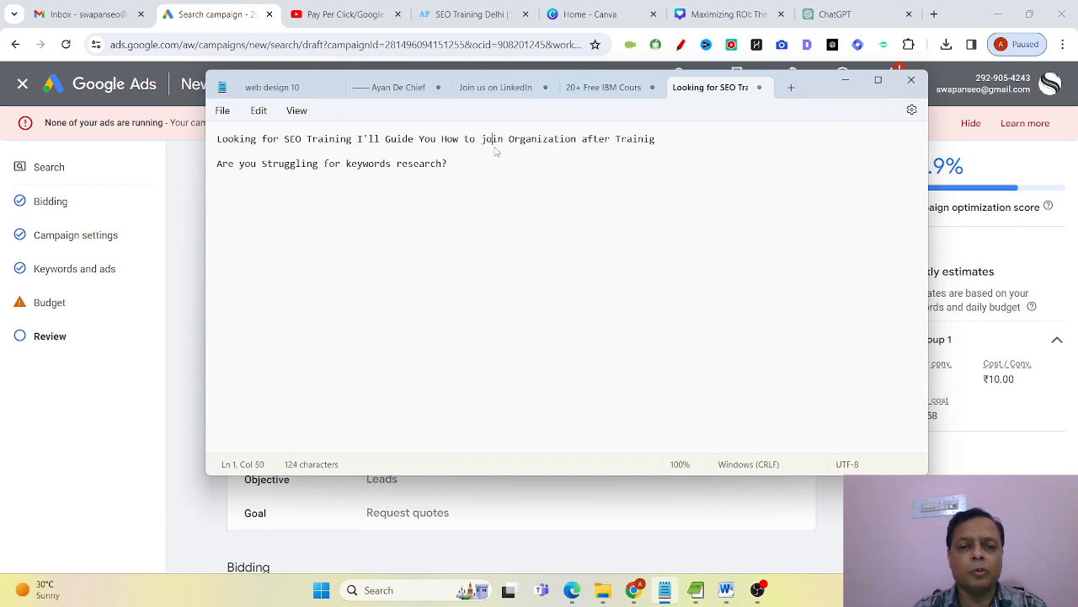
pyautogui.click(491, 165)
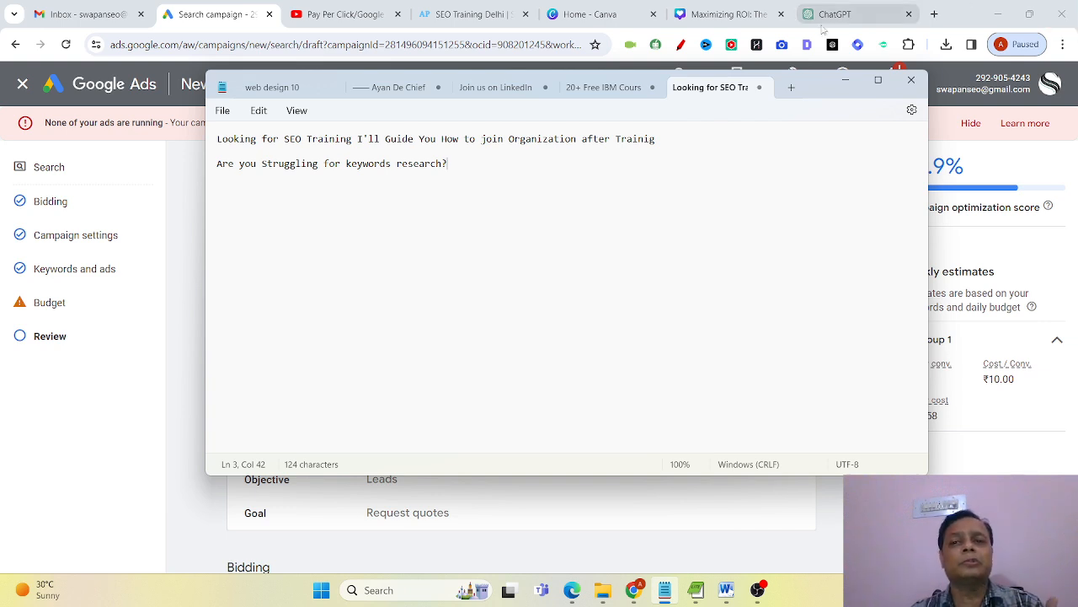
# Review the SEO Training Delhi landing page from the course overview through the course content, and return to the Google Ads campaign review.
pyautogui.click(466, 15)
pyautogui.scroll(-15, 401, 459)
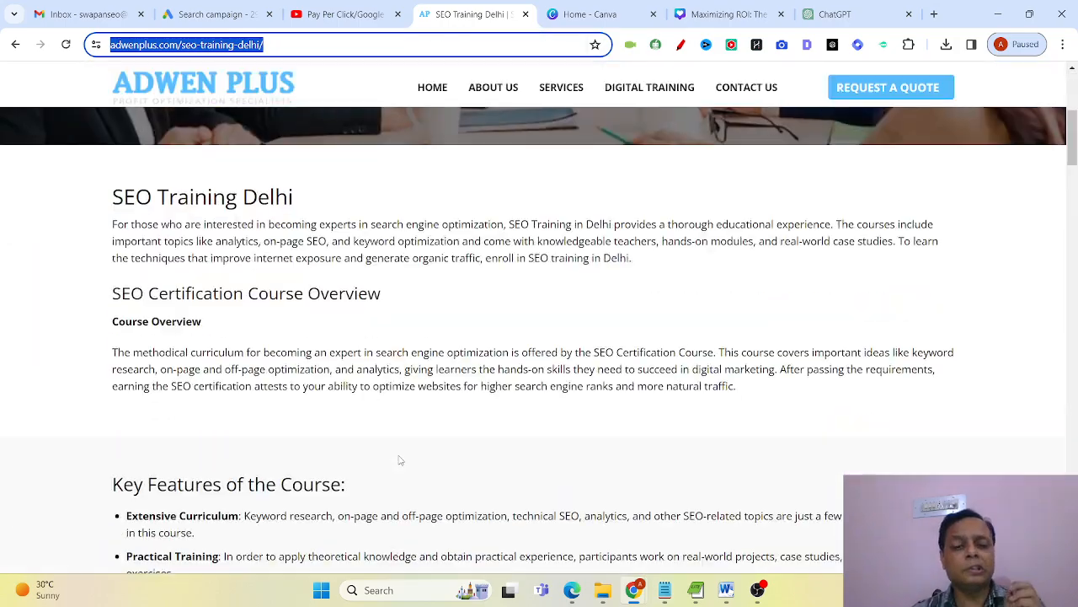
pyautogui.scroll(-10, 399, 460)
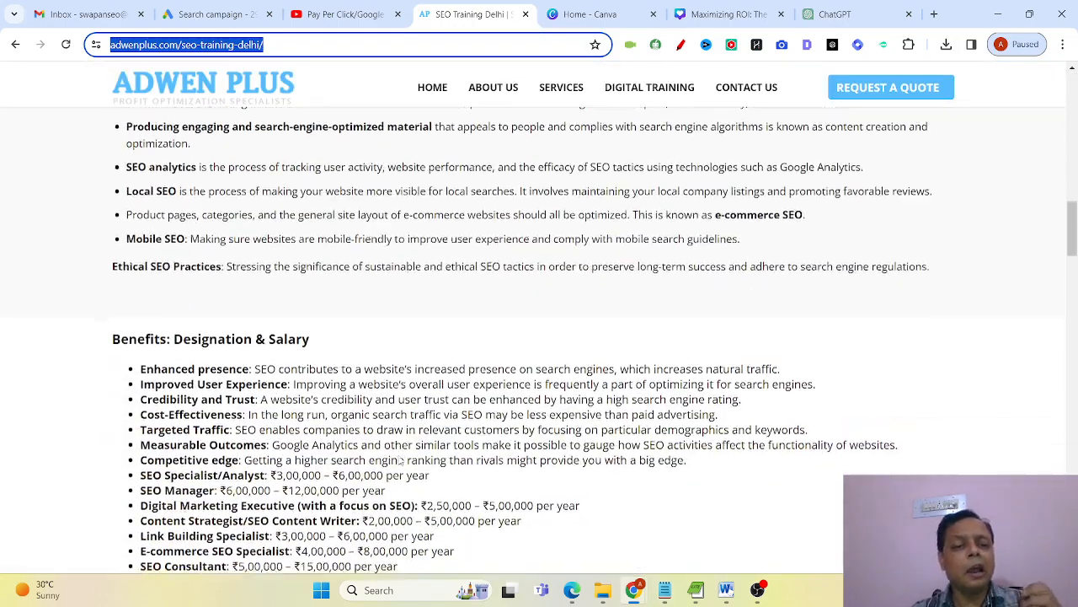
pyautogui.scroll(-2, 401, 459)
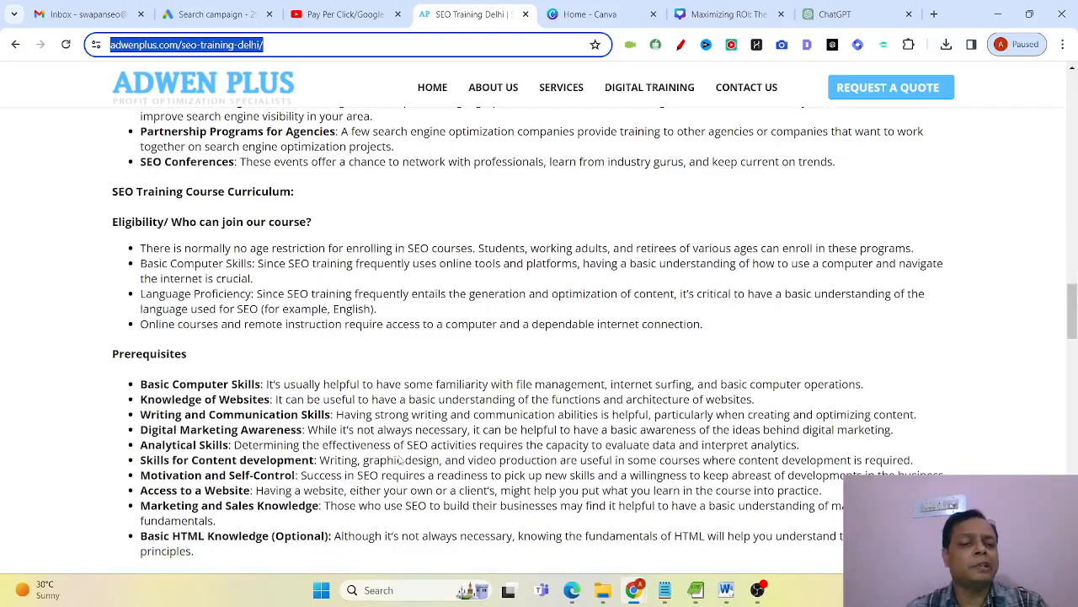
pyautogui.scroll(-4, 399, 459)
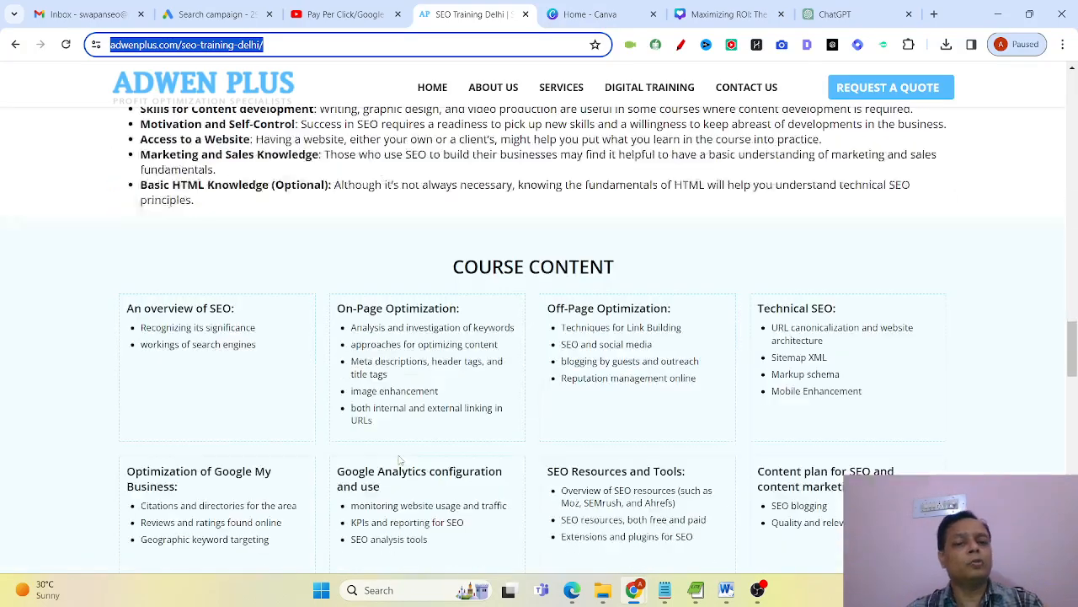
pyautogui.scroll(-3, 399, 459)
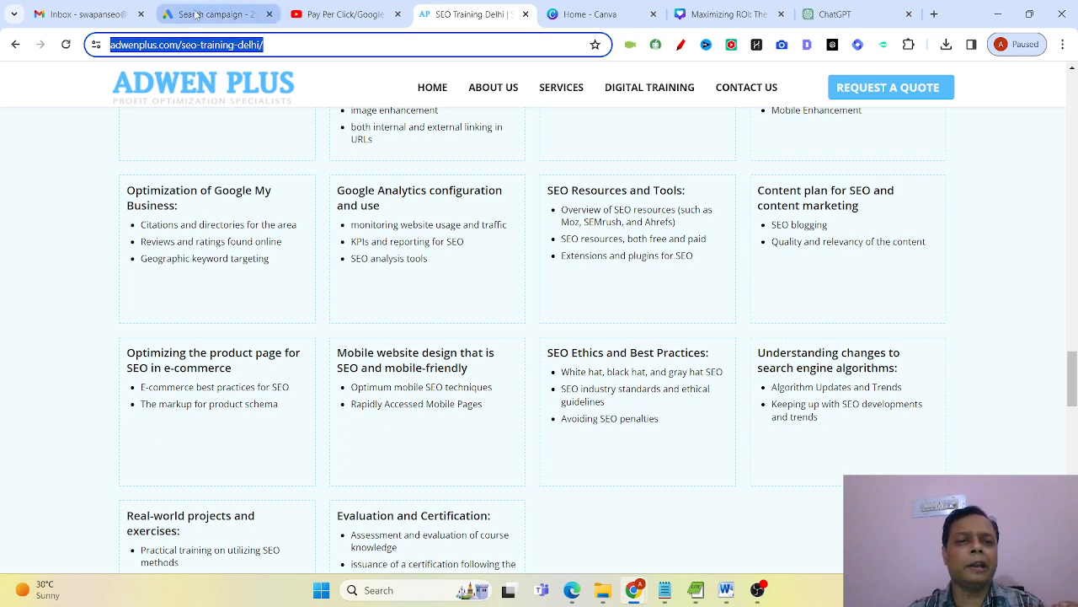
pyautogui.click(195, 15)
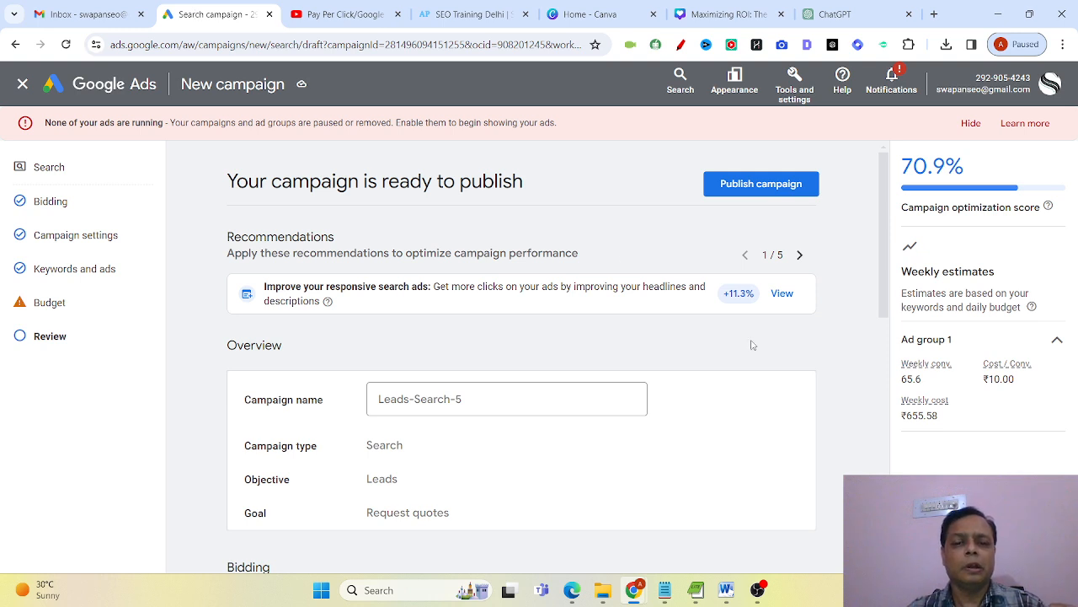